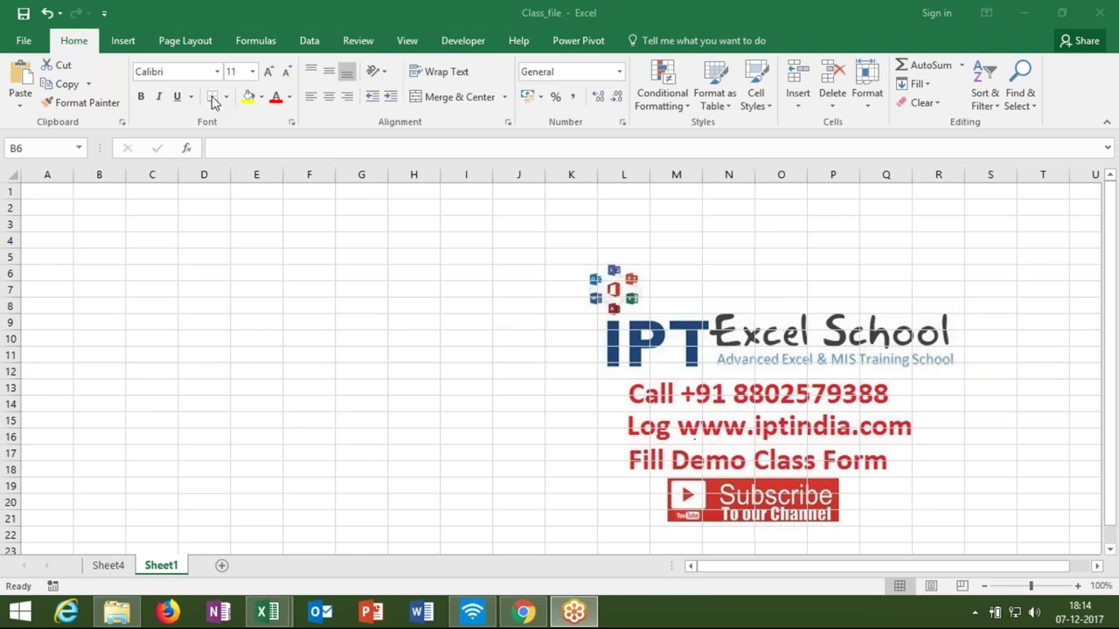
Step: Launch Word 2016 from a Start search and open a new blank document
key("super")
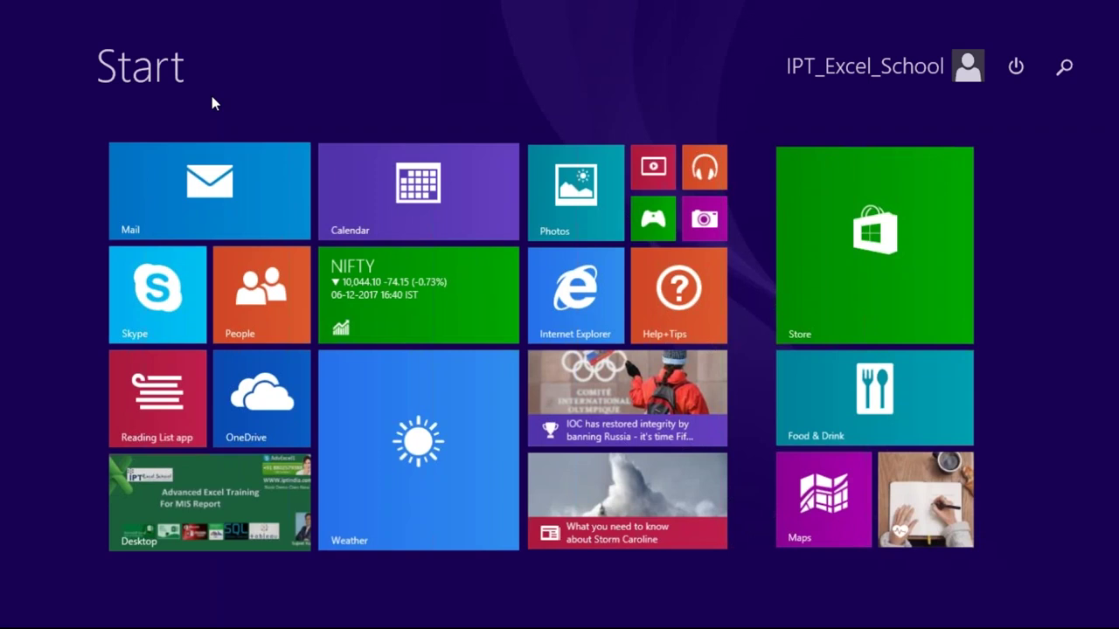
type("word 2016")
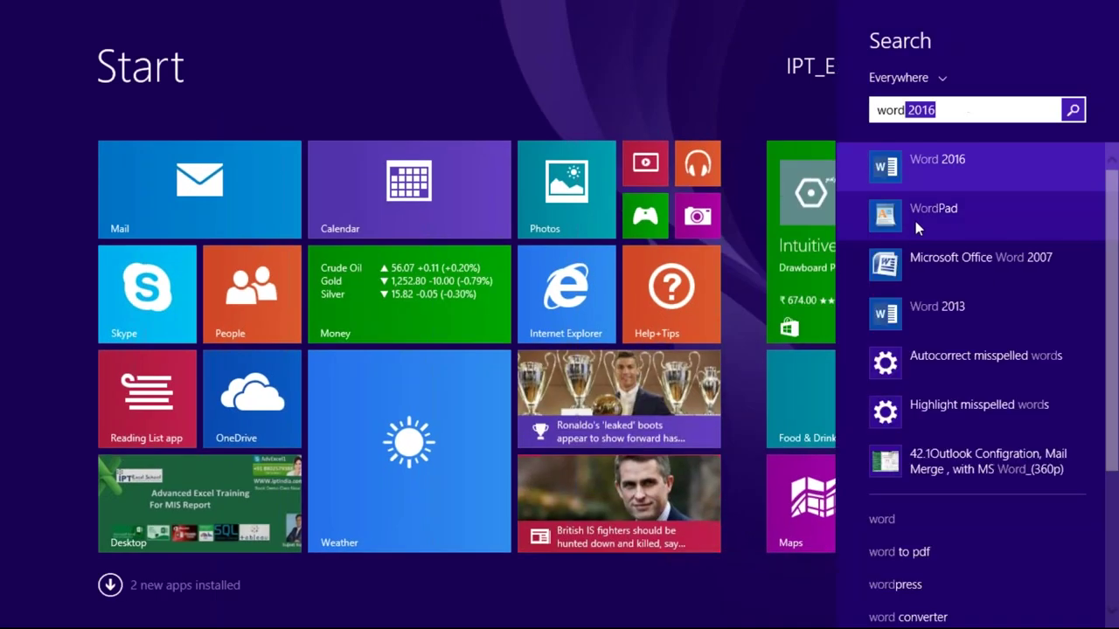
left_click(925, 177)
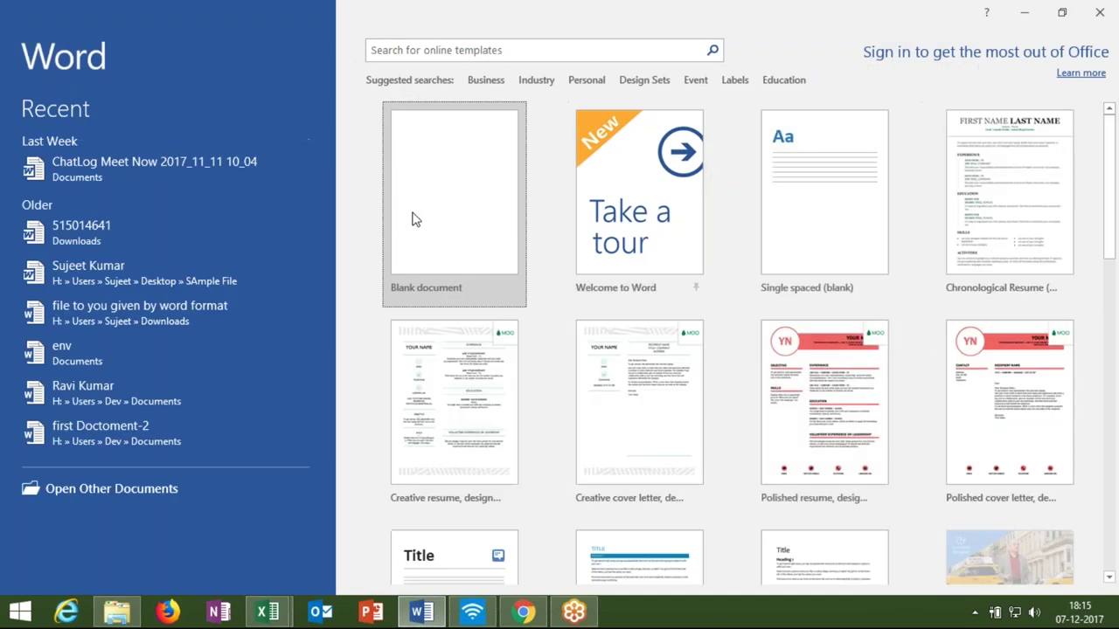
left_click(415, 219)
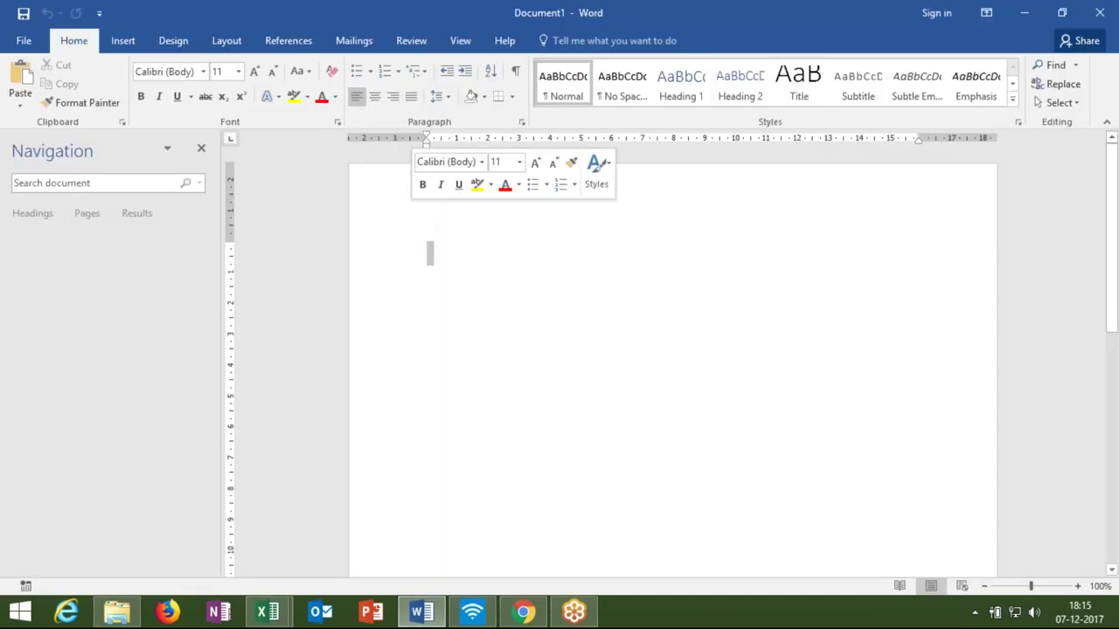
Step: Type 10th in the blank document, then 2nd on a line below it
type("10")
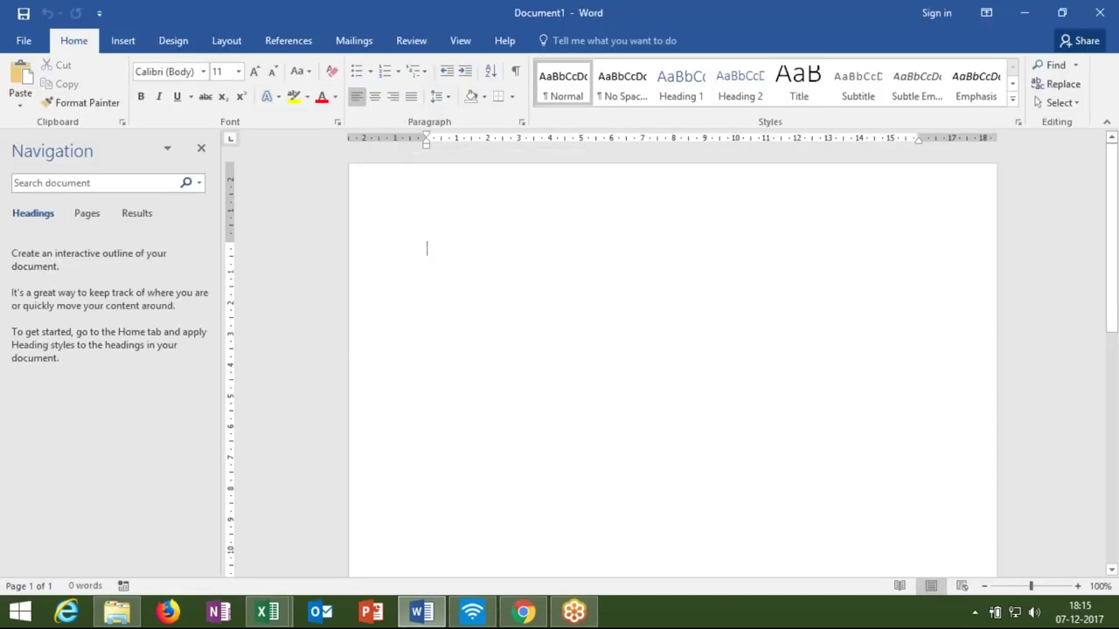
type("th")
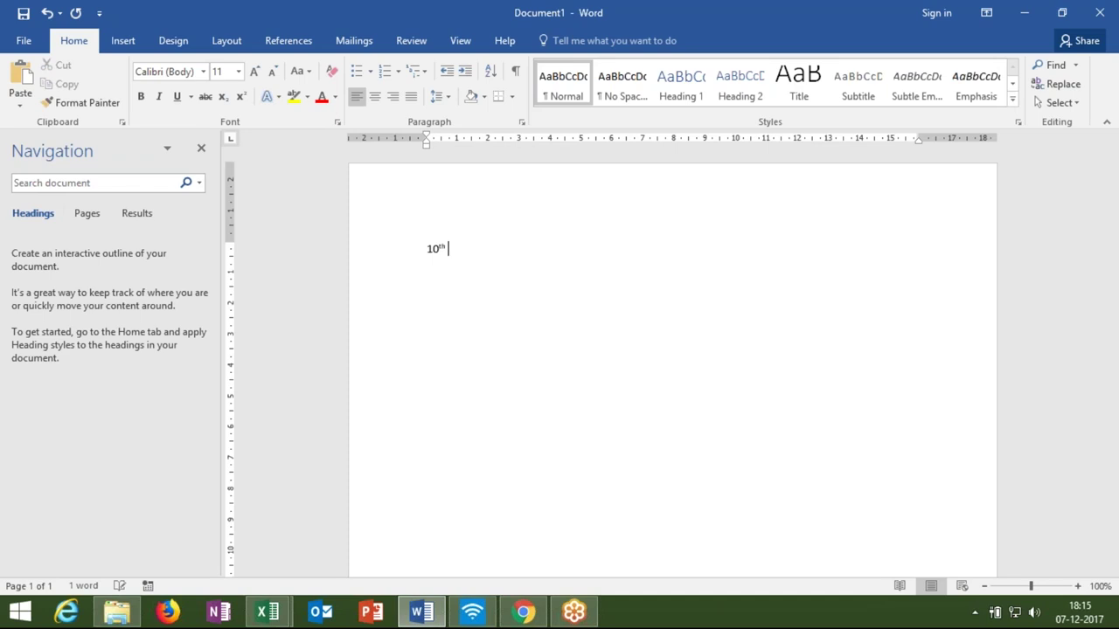
double_click(435, 248)
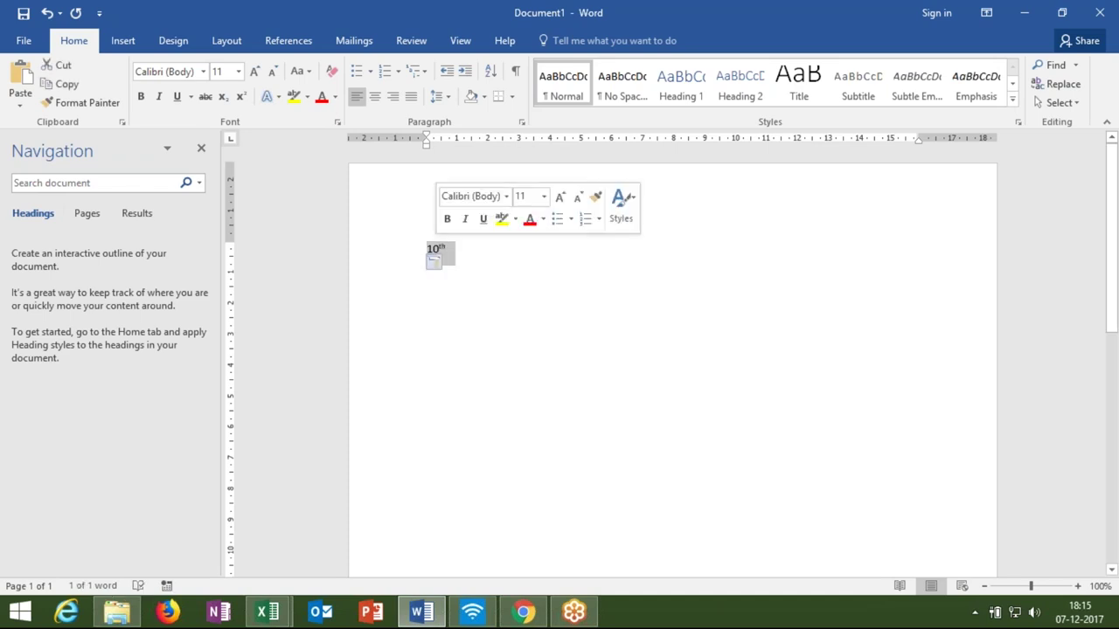
left_click(424, 278)
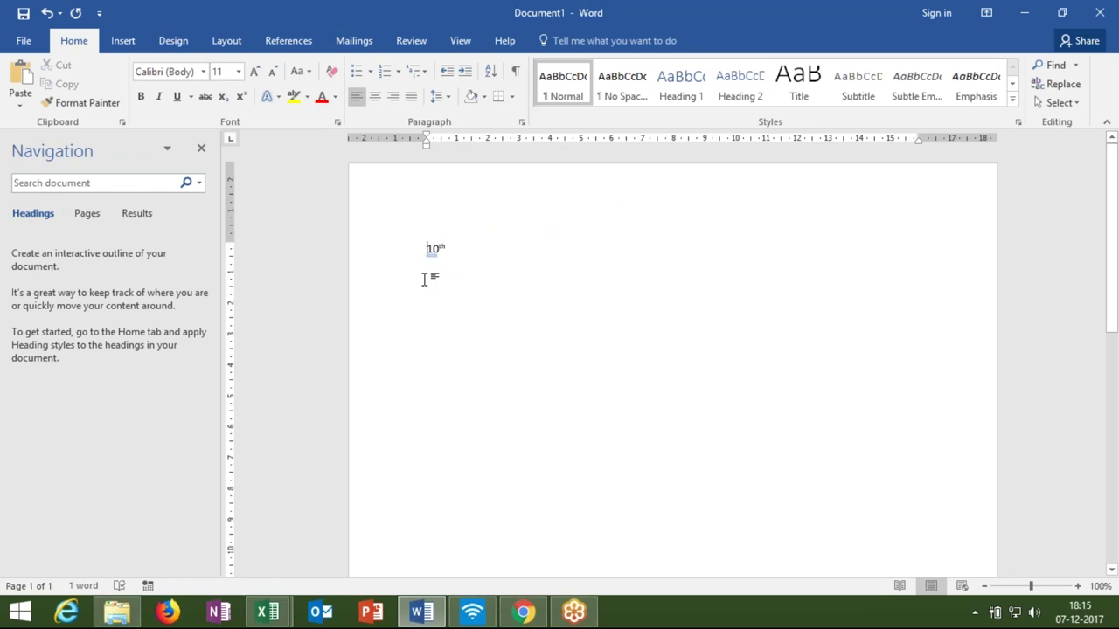
key("End")
key("Return")
key("Return")
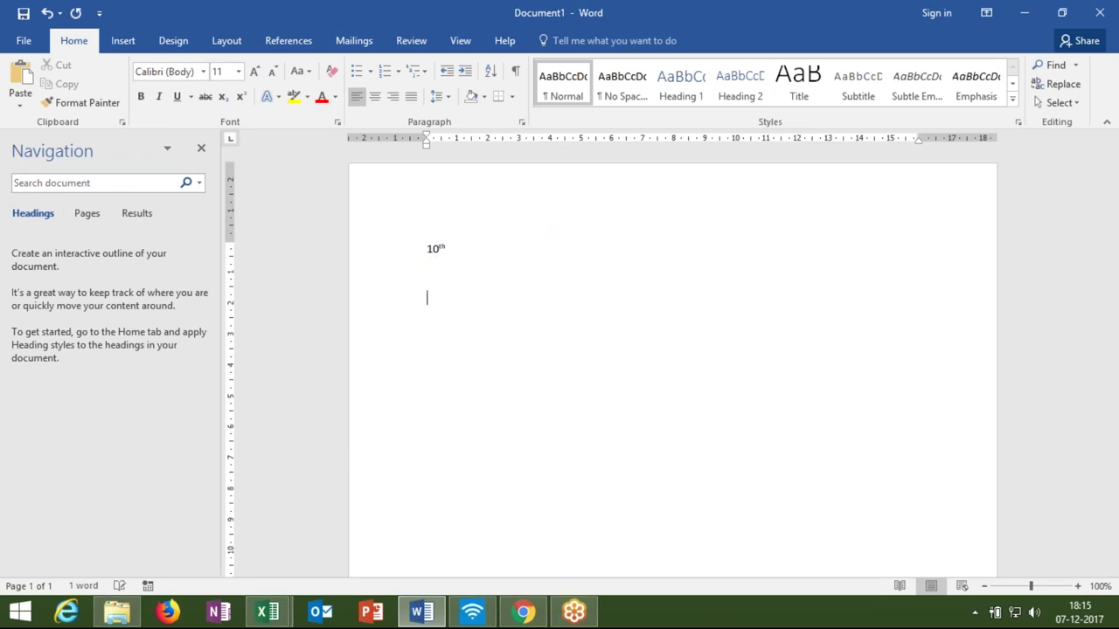
type("2nd")
key("alt+Tab")
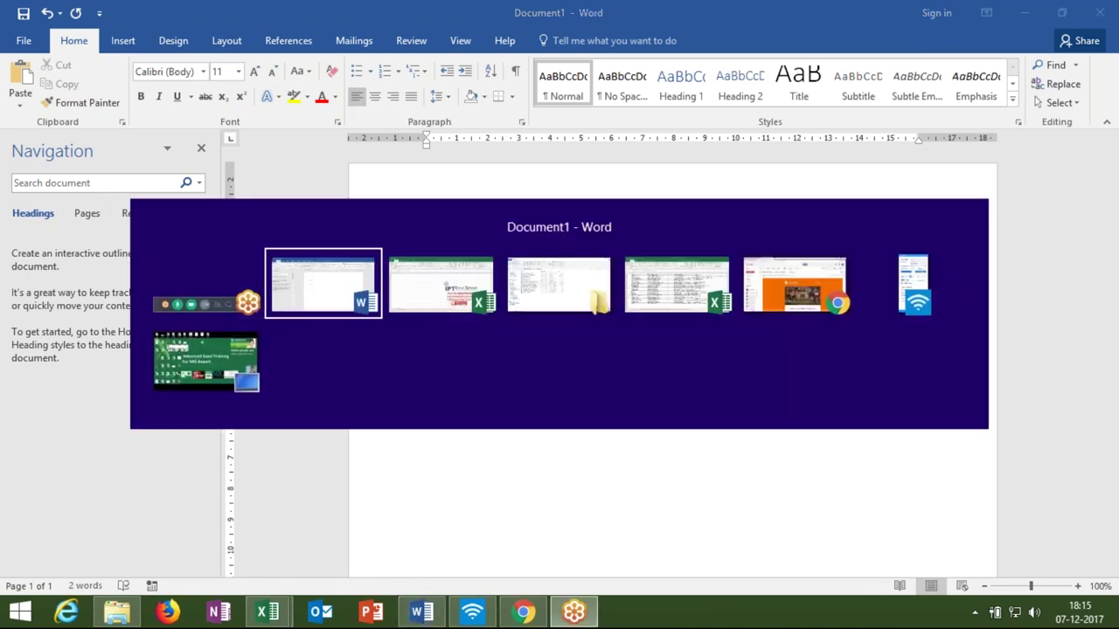
Step: Back in Class_file, enter 10th in cell B3 and make row 3 taller
key("alt+Tab")
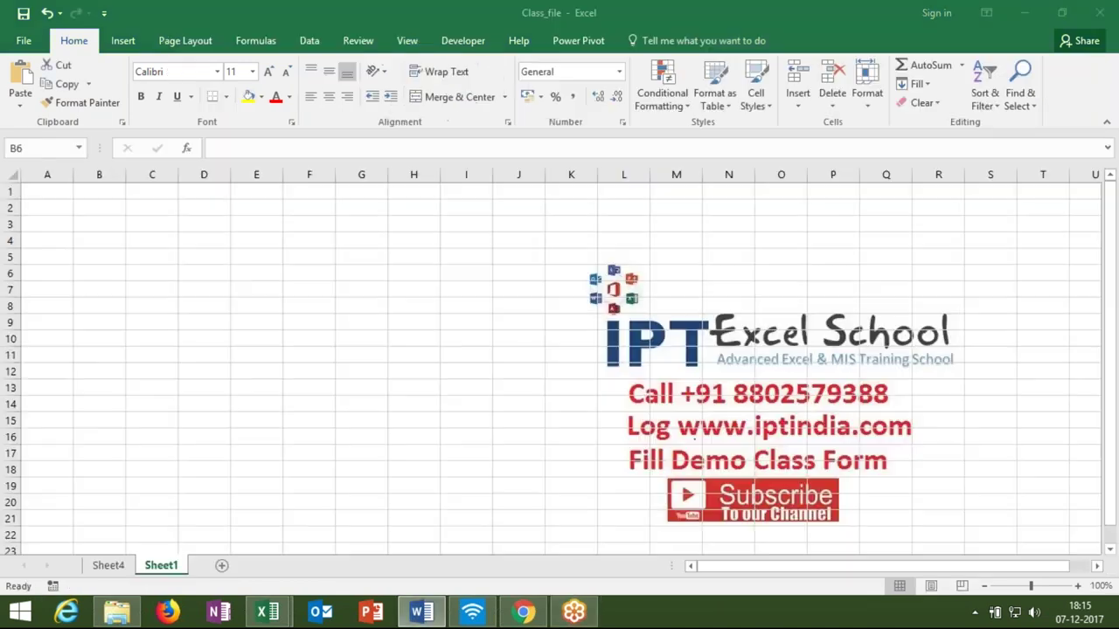
left_click(88, 223)
type("10th")
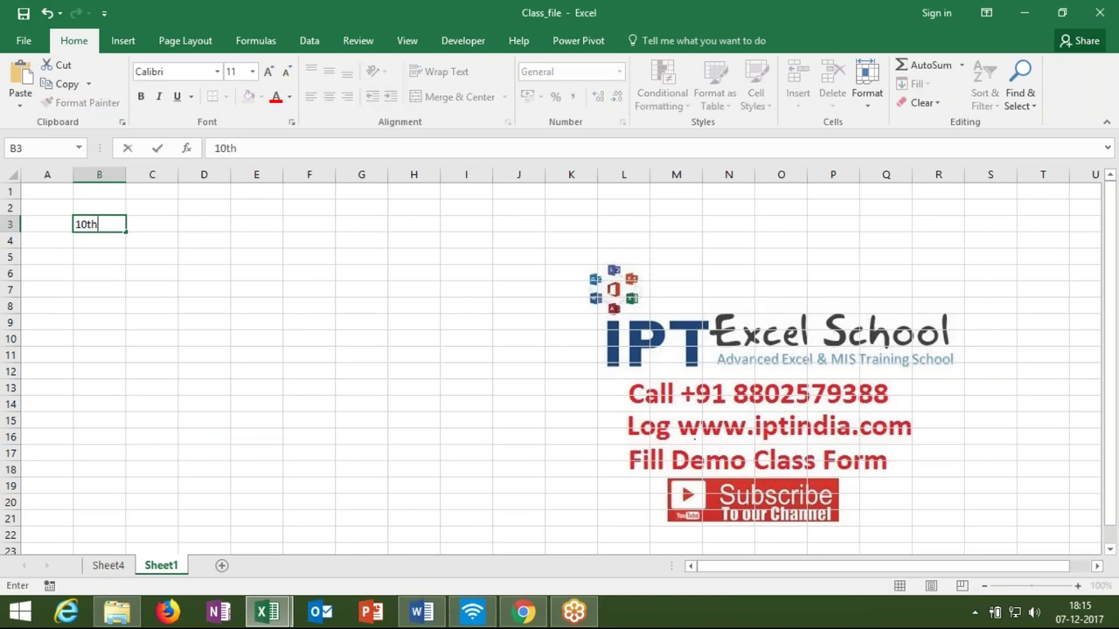
key("Return")
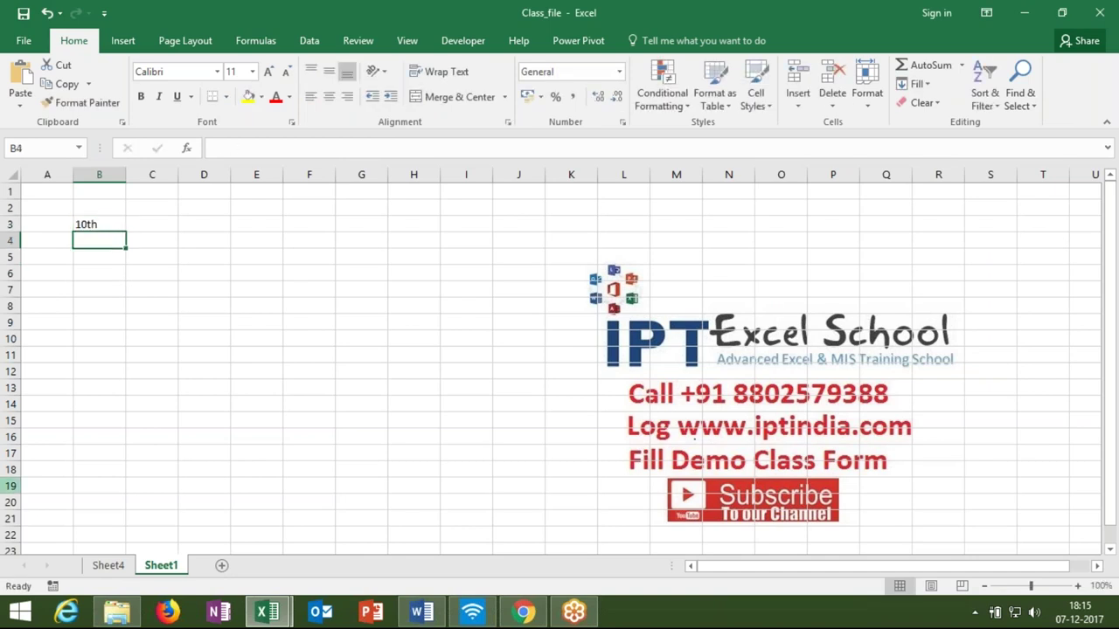
left_click(99, 223)
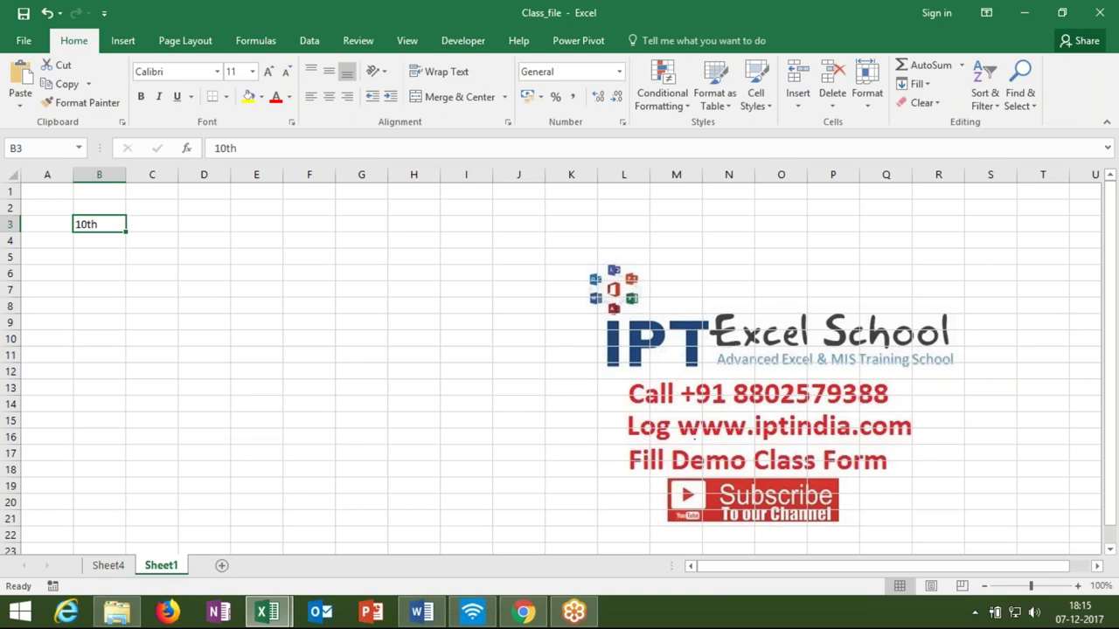
left_click_drag(15, 232, 15, 249)
Step: Format the th of 10th in B3 as superscript
double_click(103, 239)
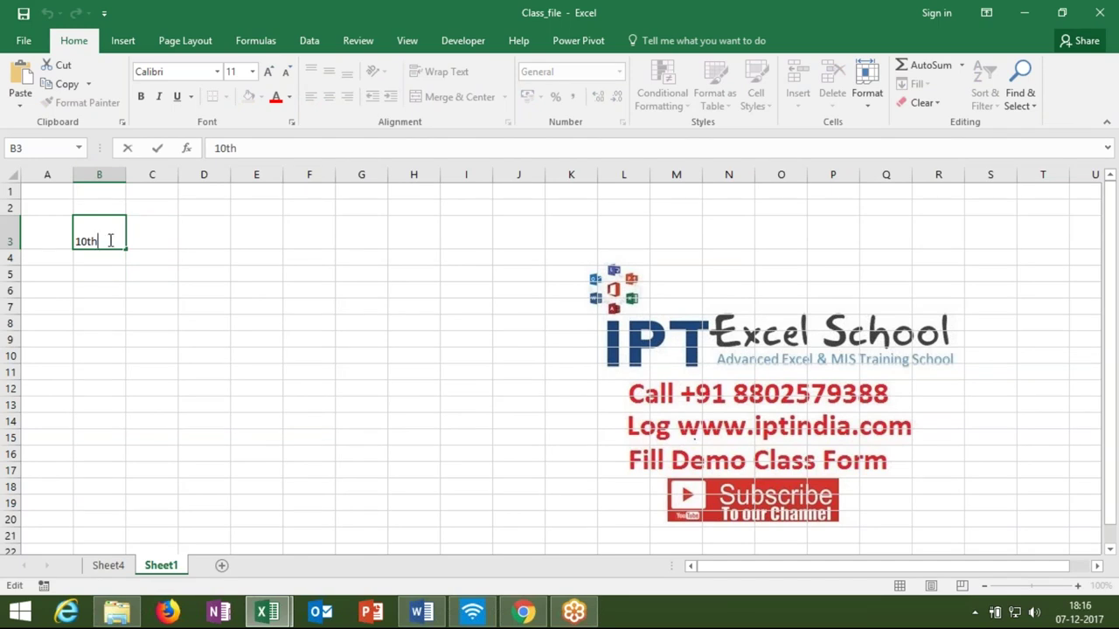
key("shift+Left")
key("shift+Left")
left_click(293, 124)
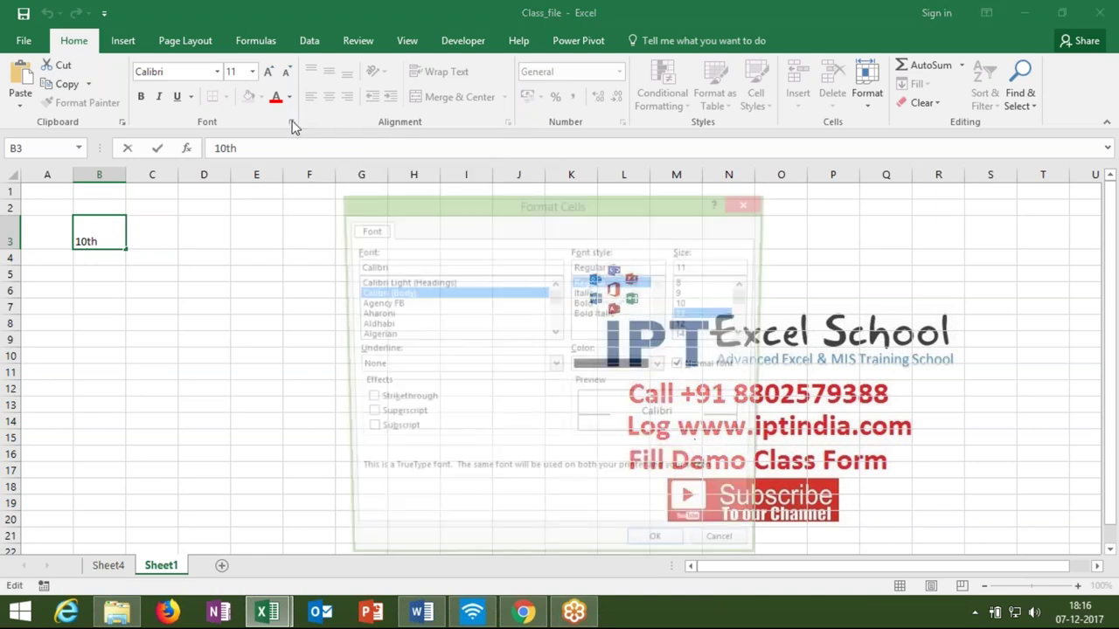
left_click(364, 417)
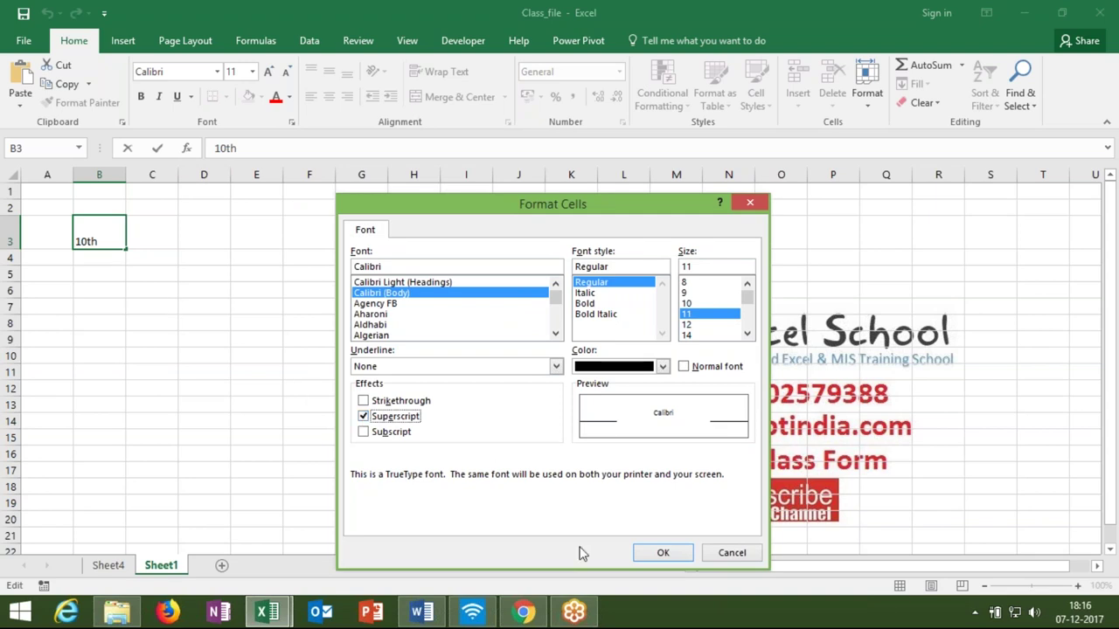
left_click(661, 554)
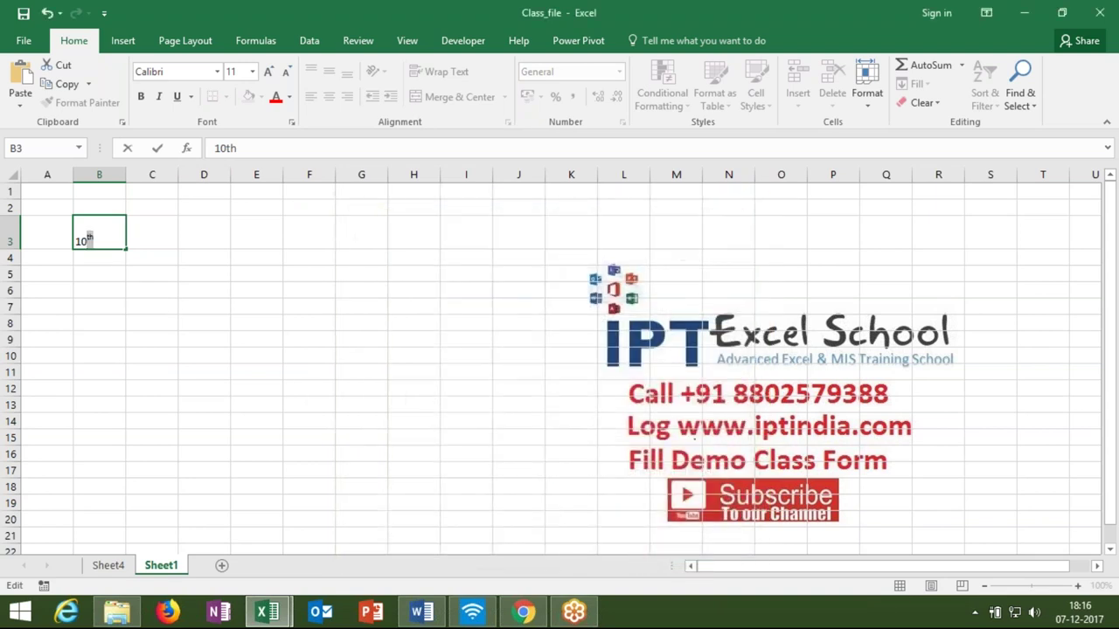
left_click(302, 354)
left_click(82, 240)
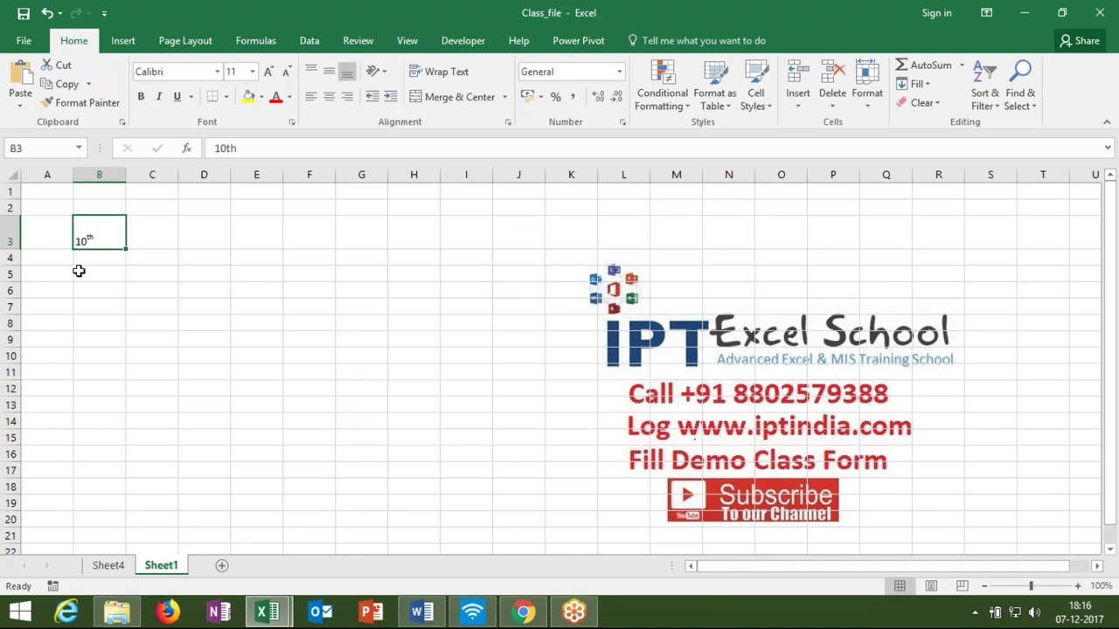
Step: Enter 10o in cell C3
left_click(152, 270)
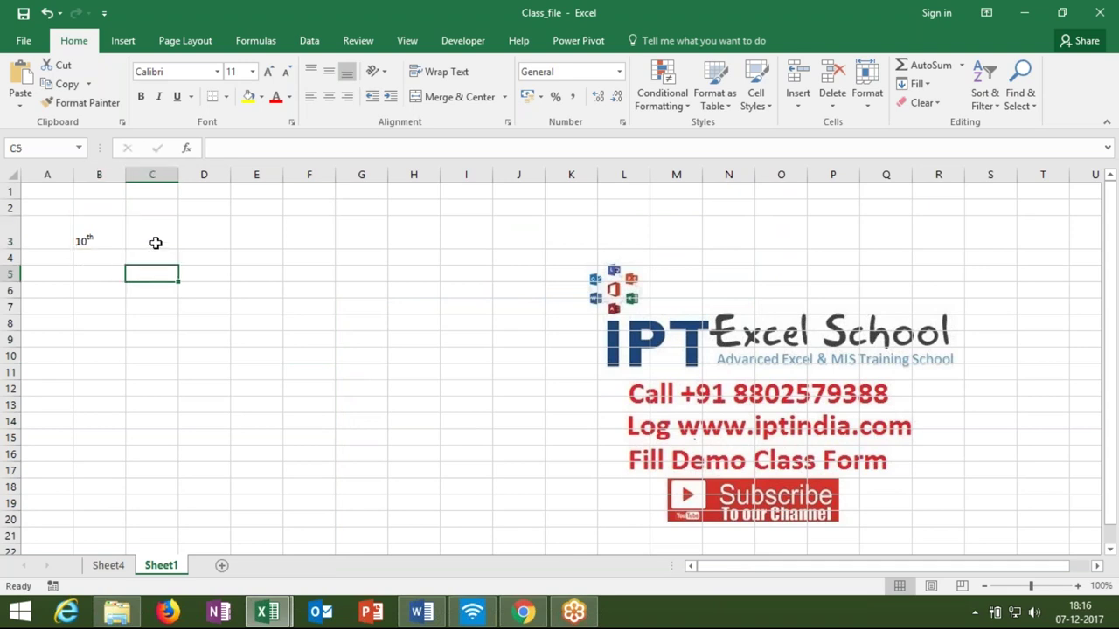
left_click(155, 242)
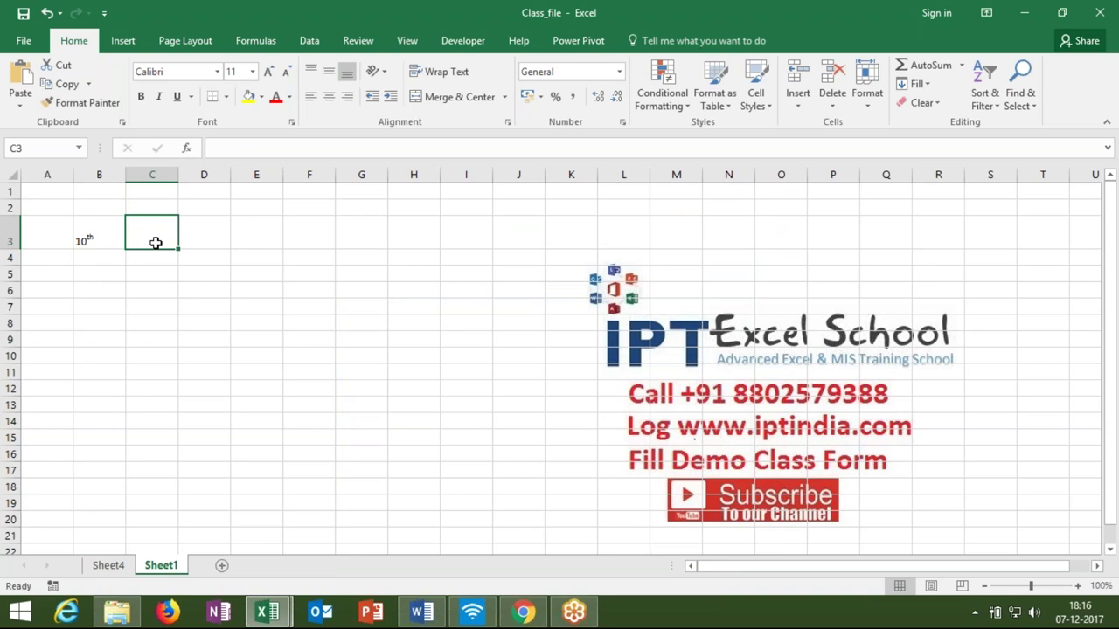
type("10")
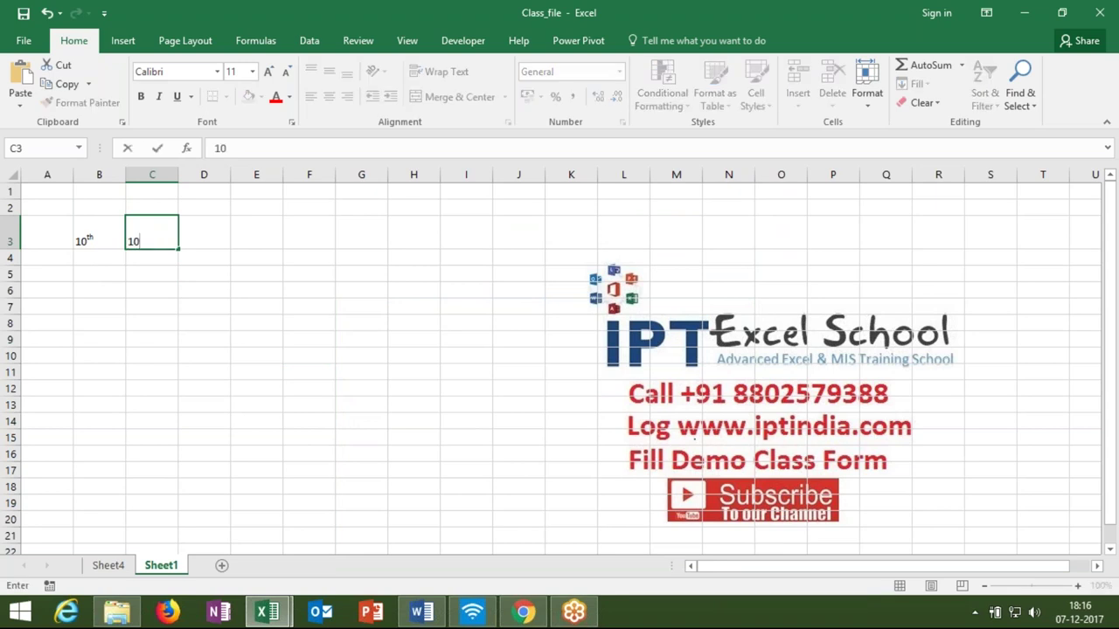
type("o")
key("Return")
key("Up")
Step: Format the trailing o in C3 as superscript so it reads like 10°
key("F2")
key("shift+Left")
left_click(291, 121)
left_click(366, 417)
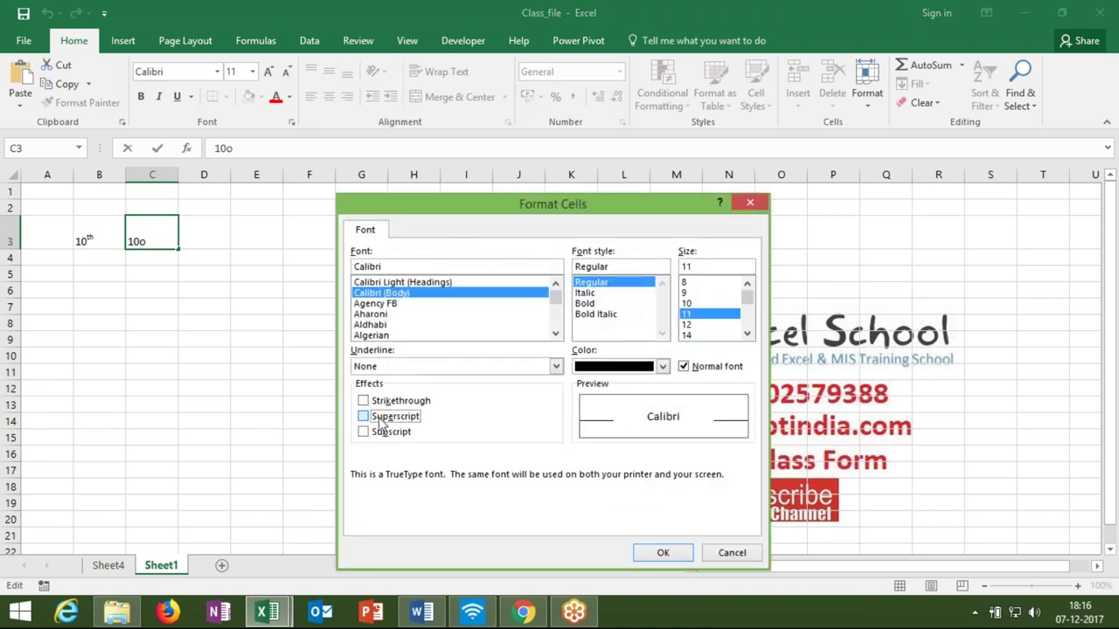
left_click(663, 552)
left_click(393, 418)
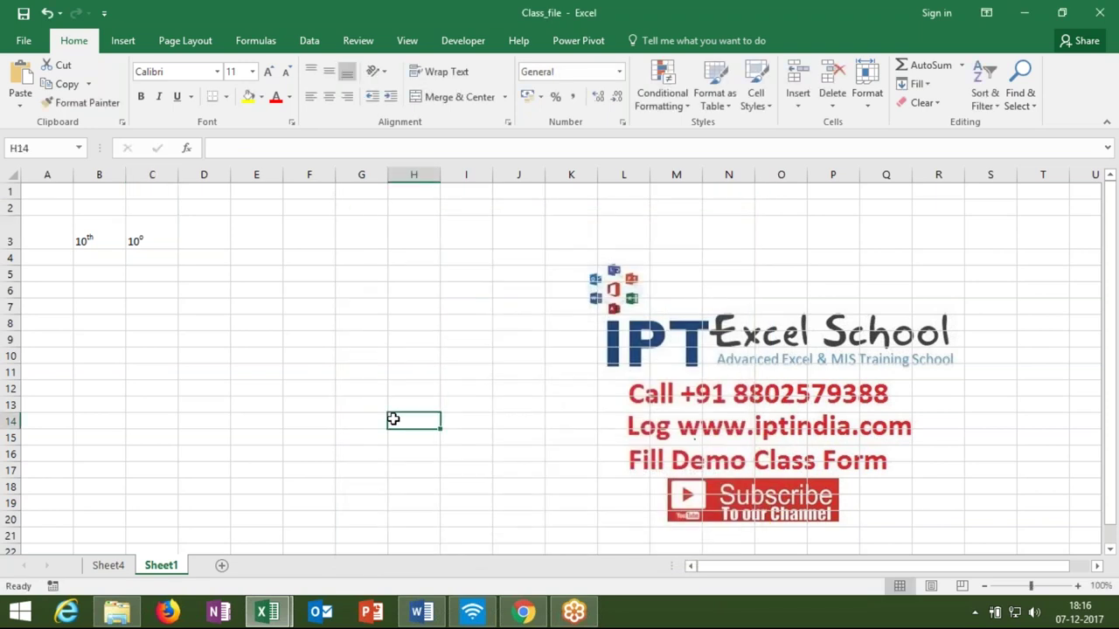
left_click(196, 245)
left_click(150, 243)
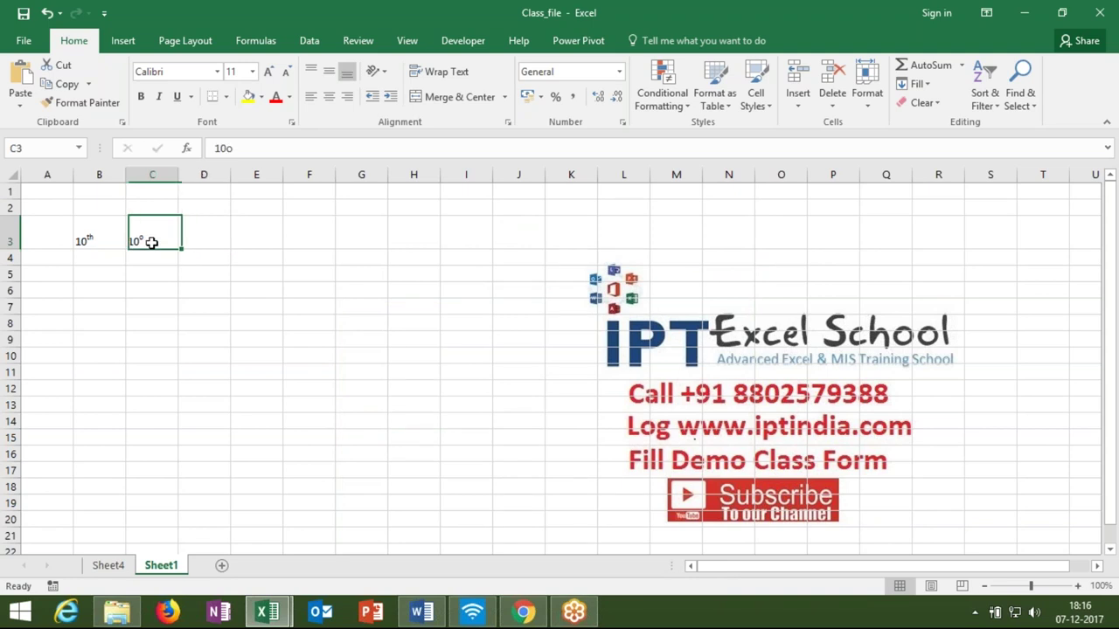
left_click(202, 240)
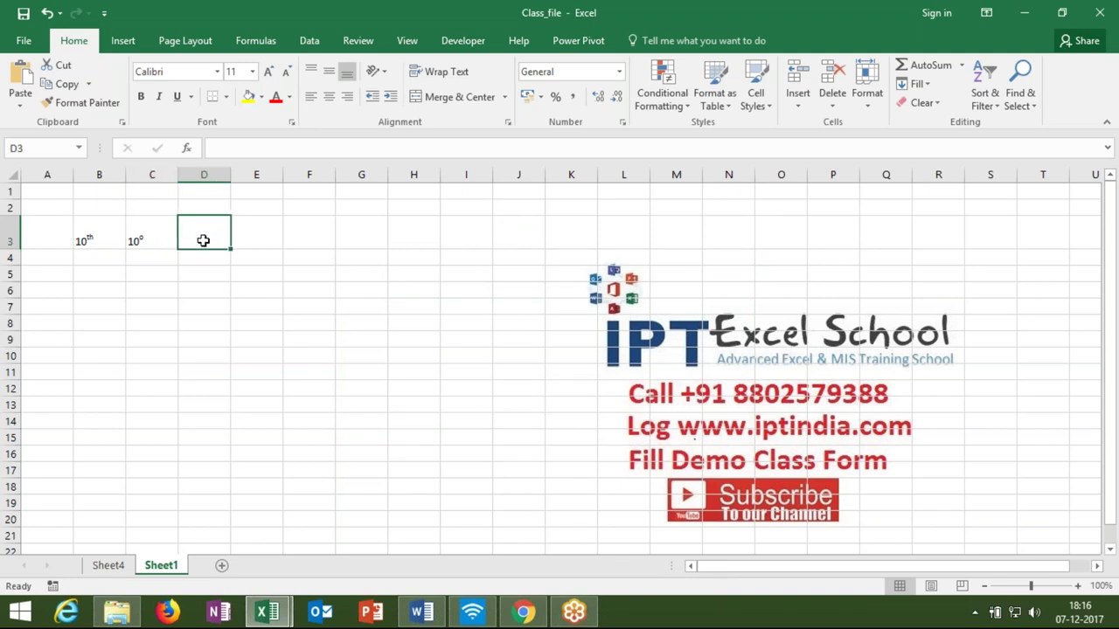
Step: Enter H2O in D3 and format its 2 as subscript
type("H2O")
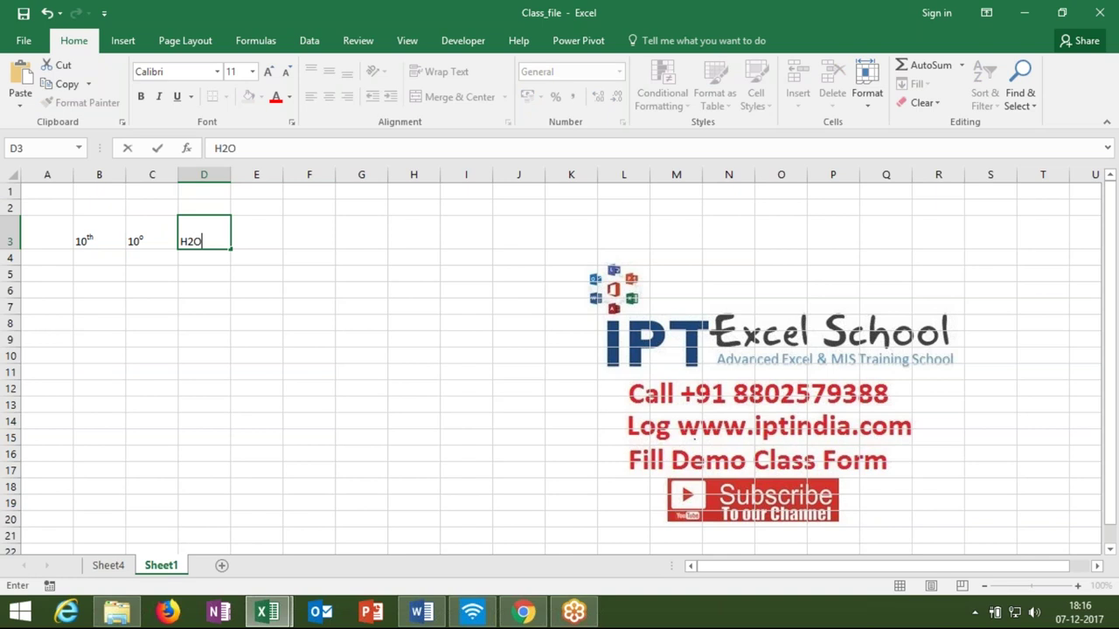
key("Return")
left_click(193, 243)
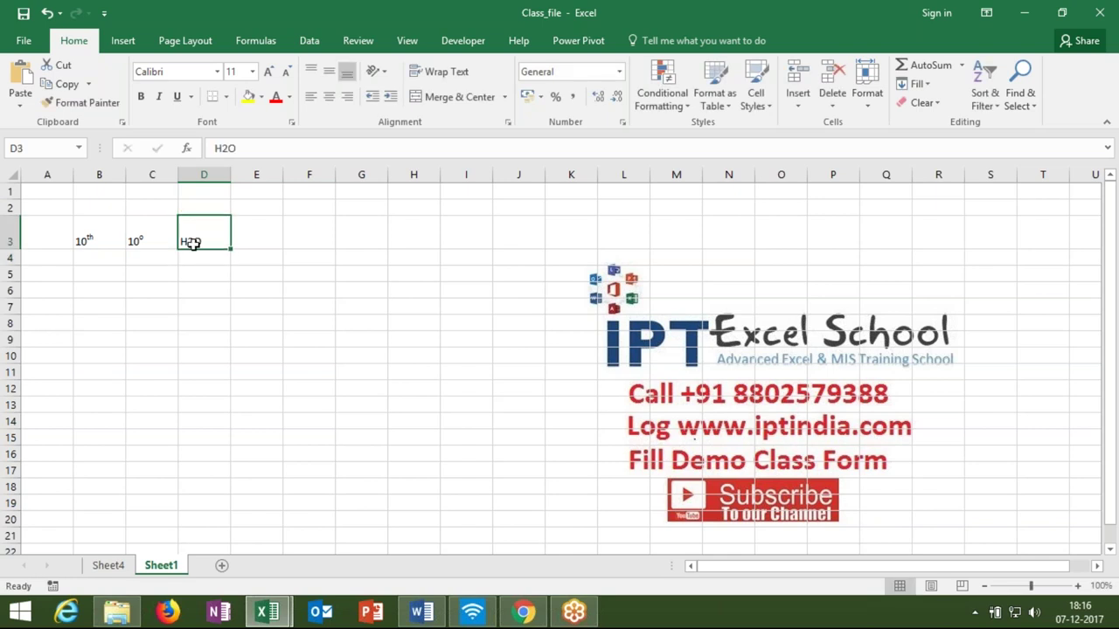
key("F2")
key("Left")
key("Left")
key("shift+Right")
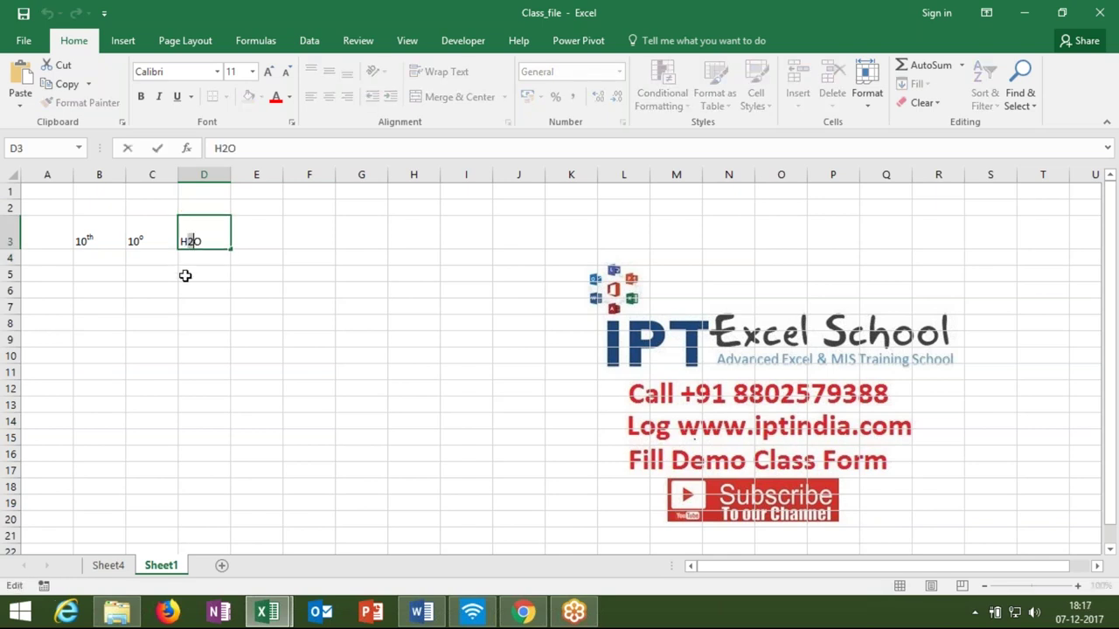
left_click(293, 122)
left_click(363, 432)
left_click(651, 549)
key("Return")
left_click(237, 337)
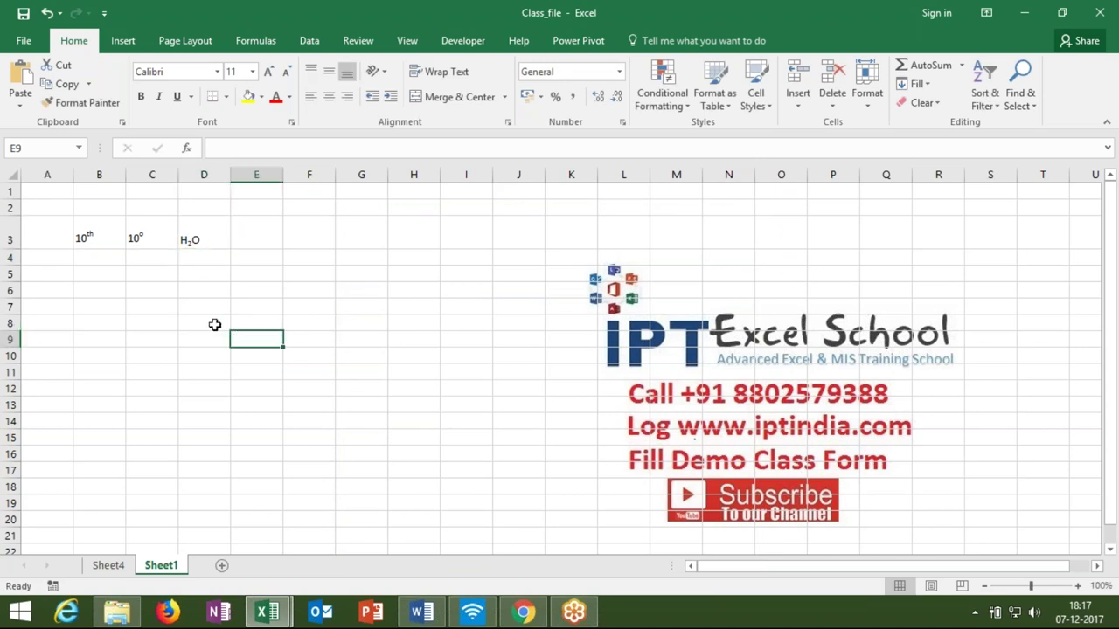
Step: Enter 102 in B5 and try applying superscript through the Font settings
left_click(122, 274)
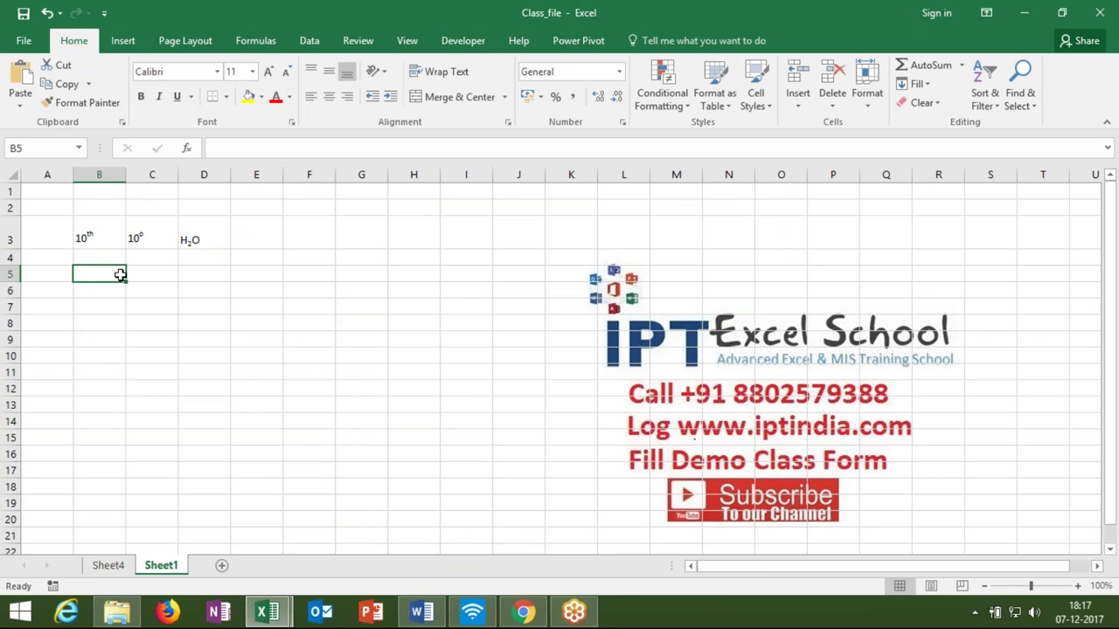
type("10")
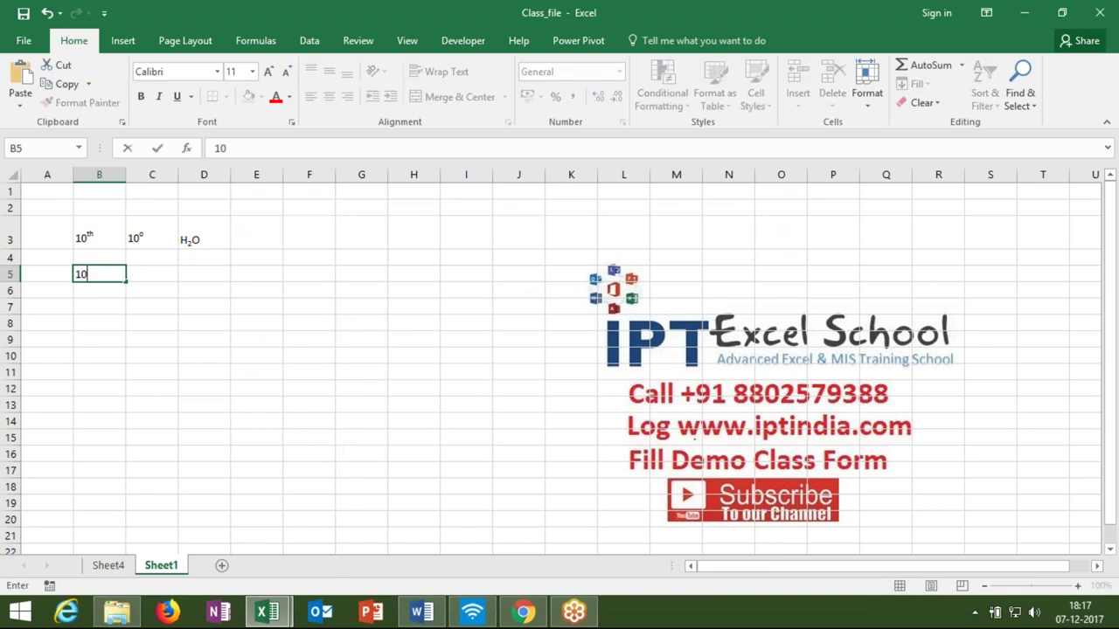
type("2")
left_click(114, 274)
double_click(118, 274)
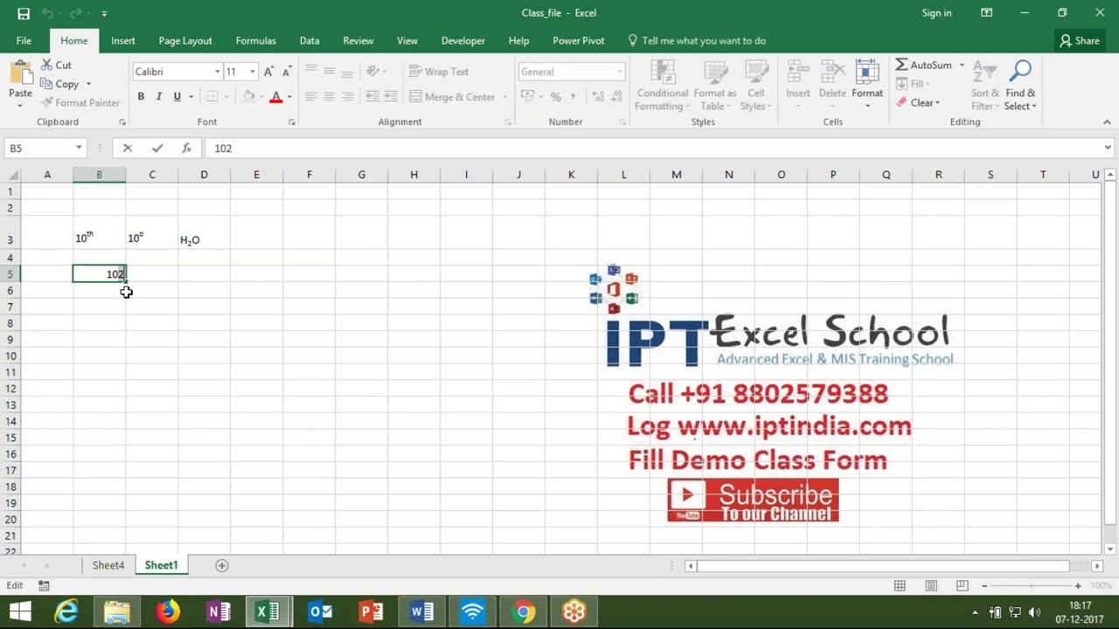
left_click(293, 125)
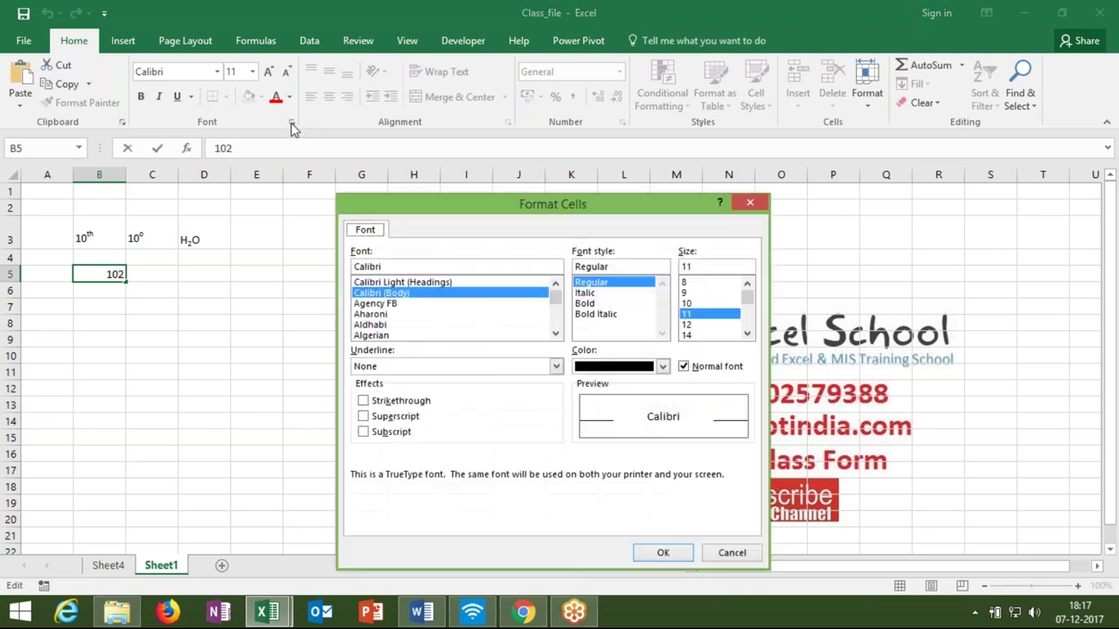
left_click(393, 417)
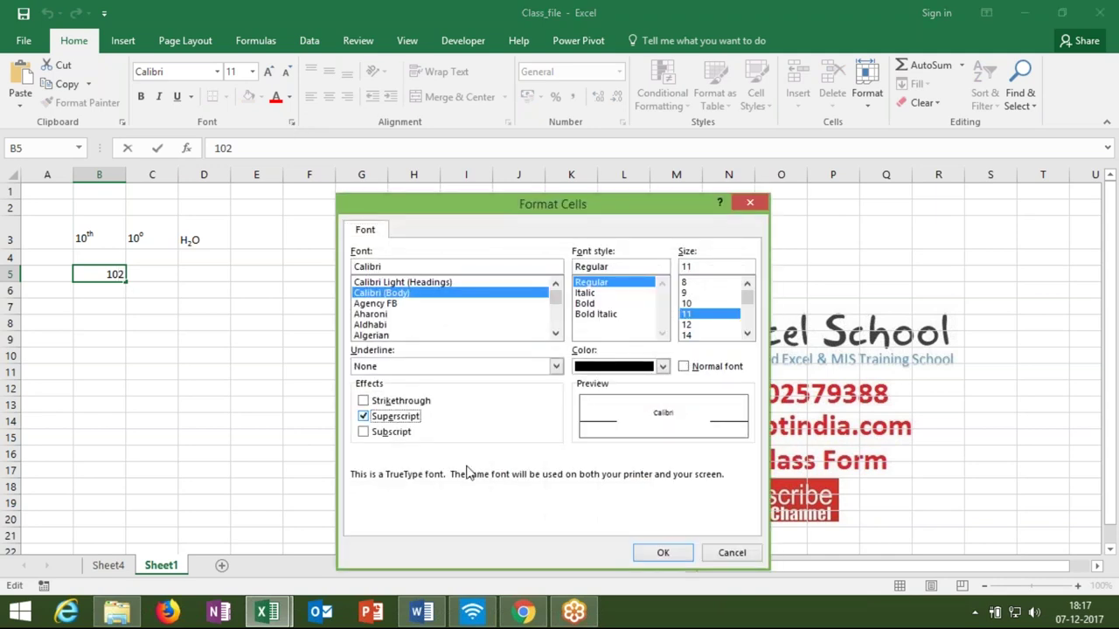
left_click(663, 554)
left_click(415, 405)
left_click(476, 421)
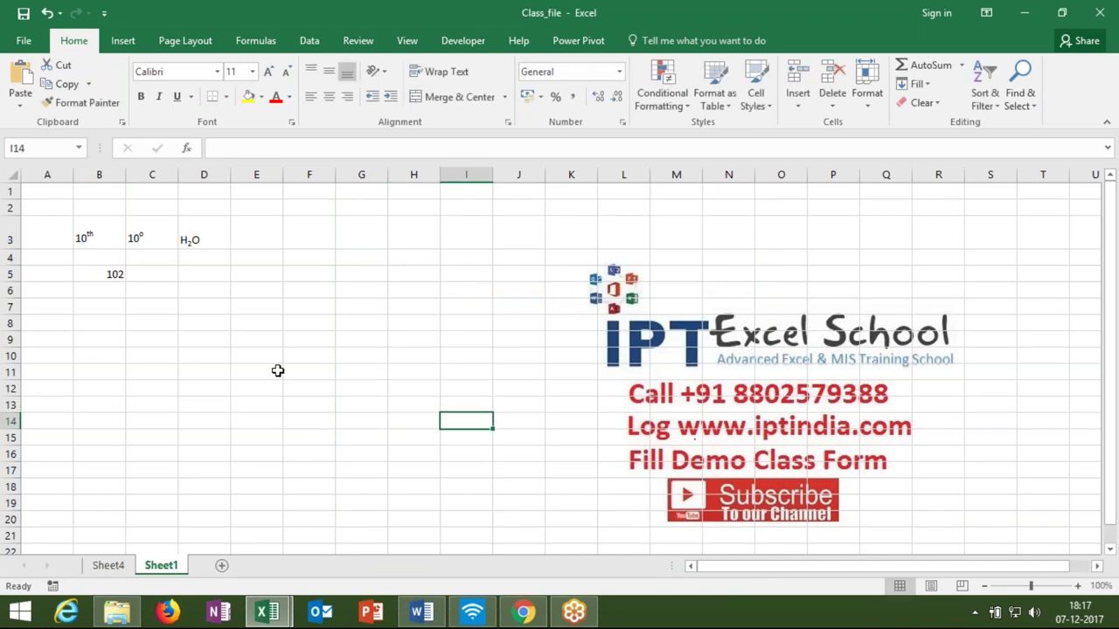
left_click(114, 277)
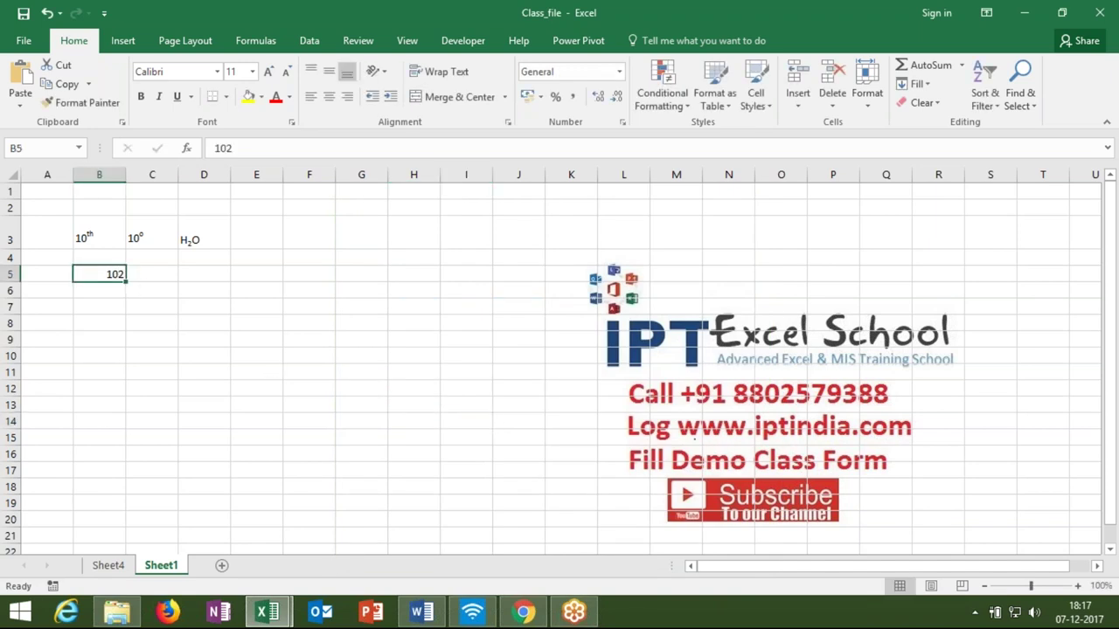
Step: Retry superscripting the last digit of 102 in B5 with Ctrl+1
double_click(117, 275)
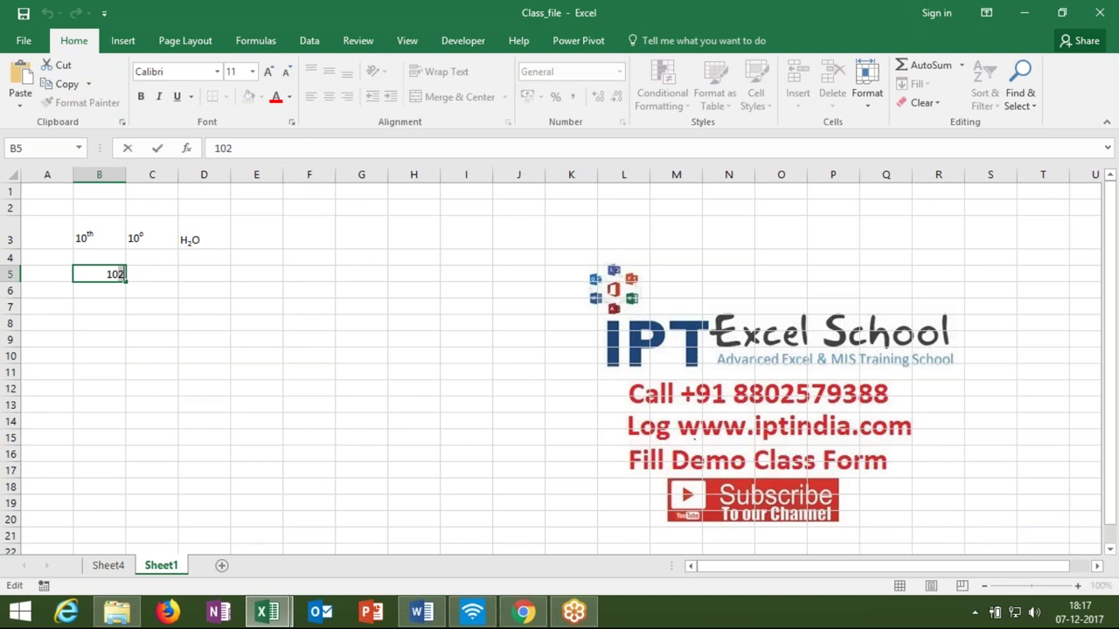
key("ctrl+1")
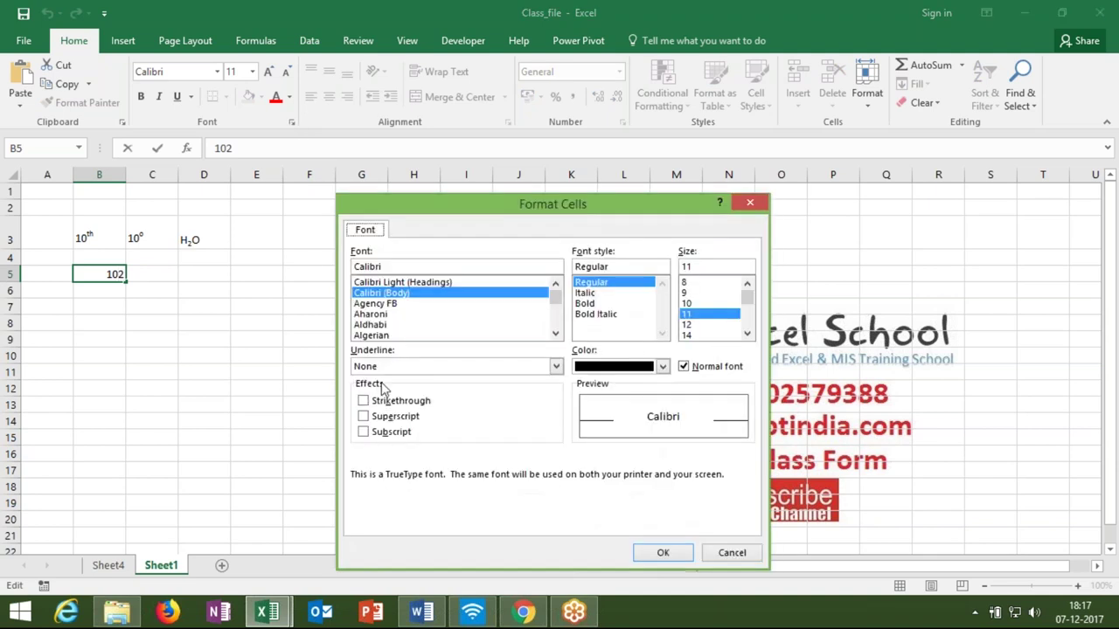
left_click(363, 417)
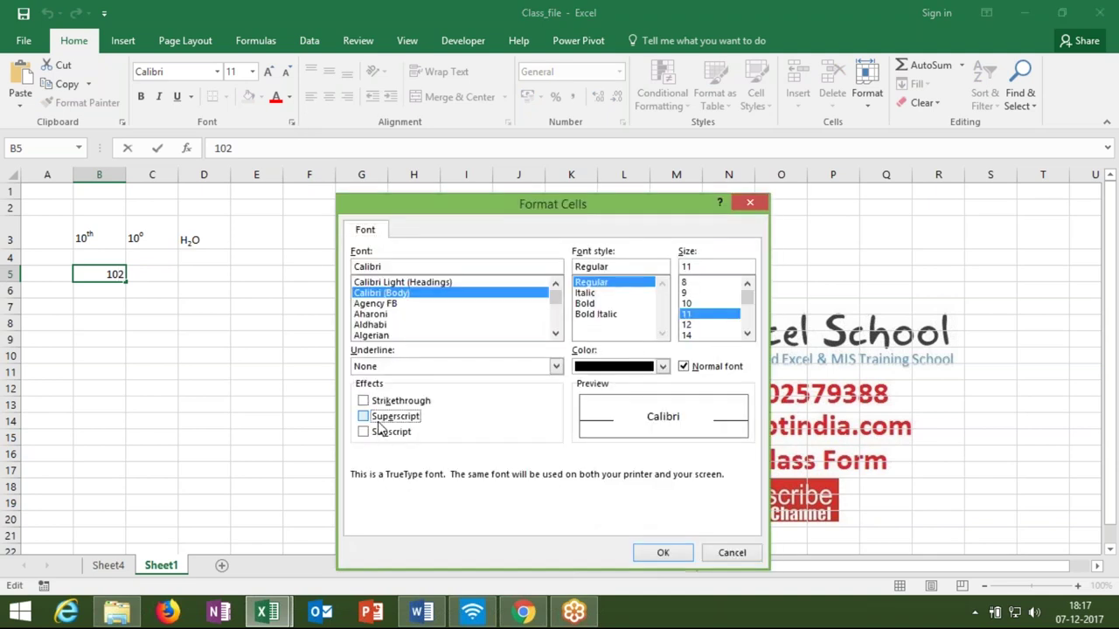
left_click(660, 553)
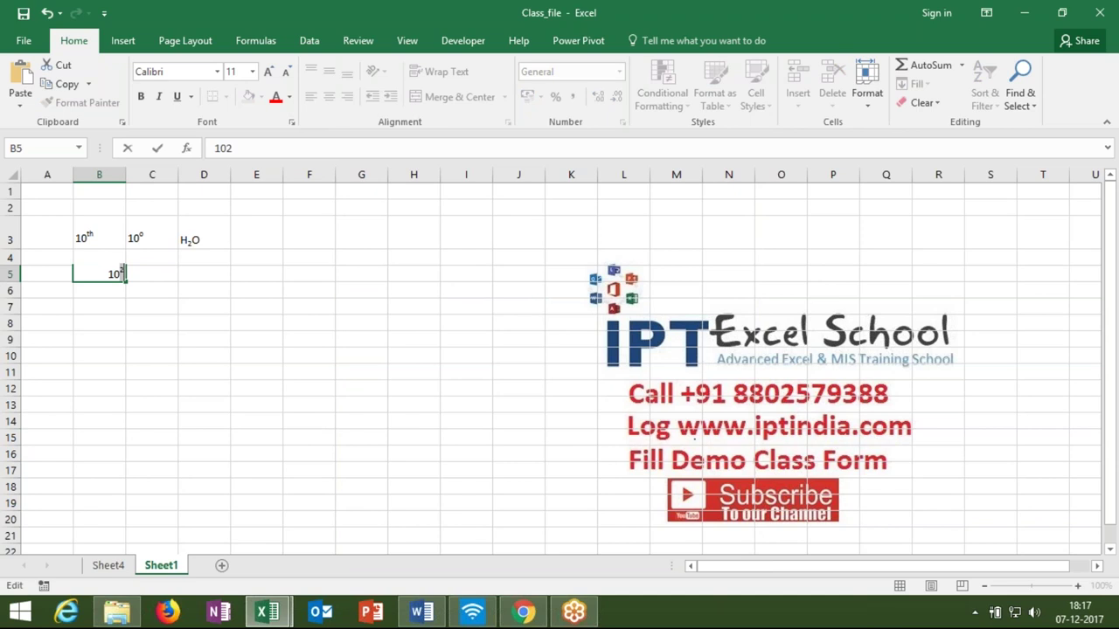
key("Return")
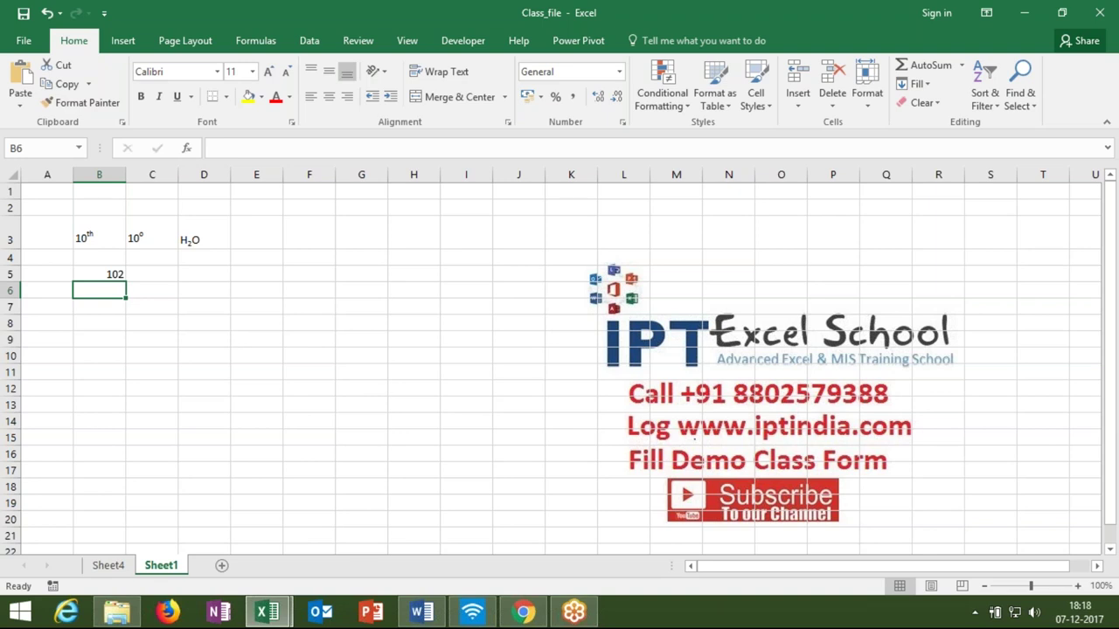
key("Up")
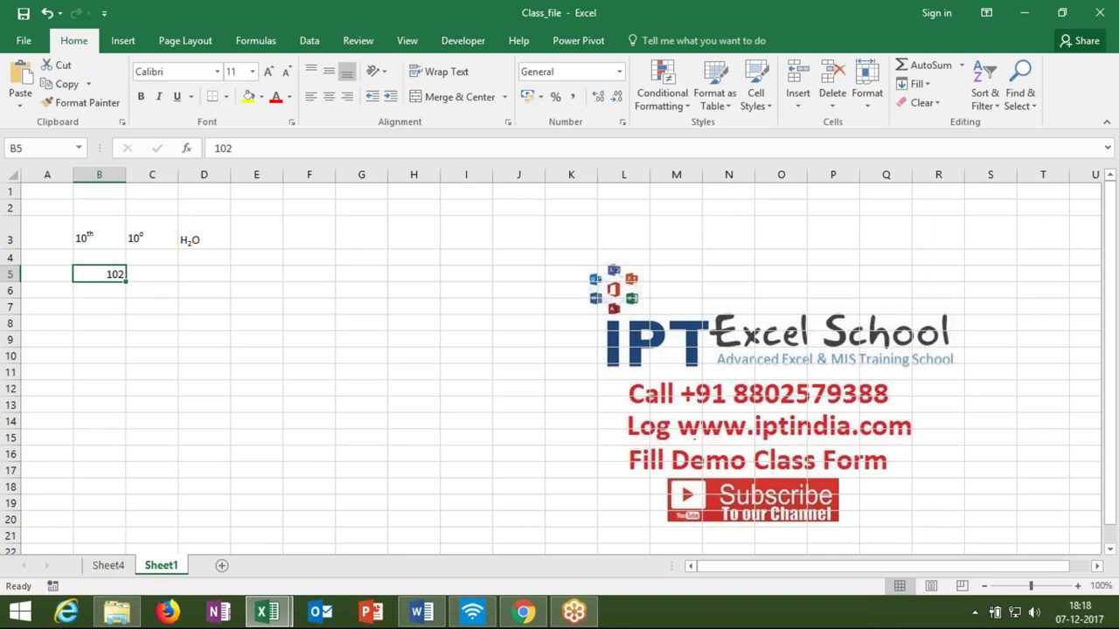
Step: Store 102 as text with a leading apostrophe and superscript its final 2 to show 10²
double_click(107, 274)
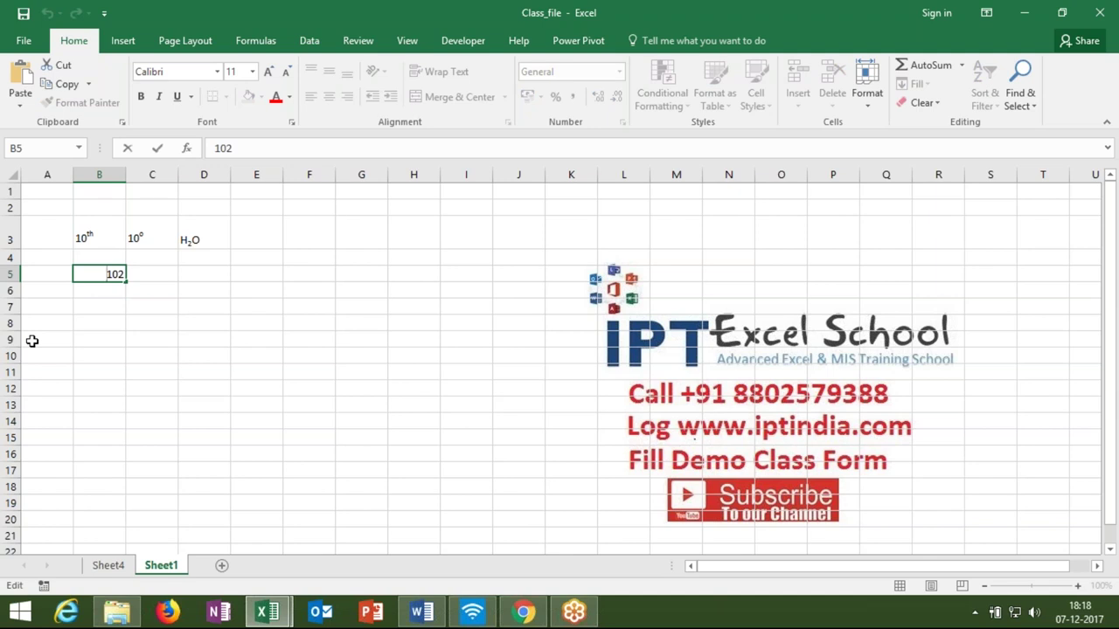
type("'")
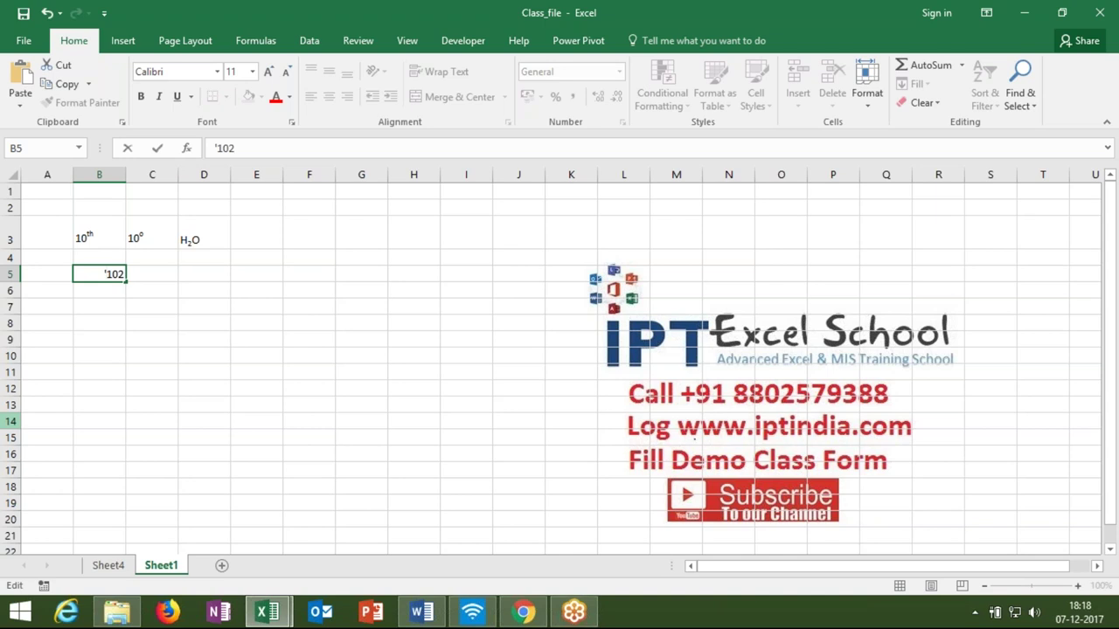
key("Return")
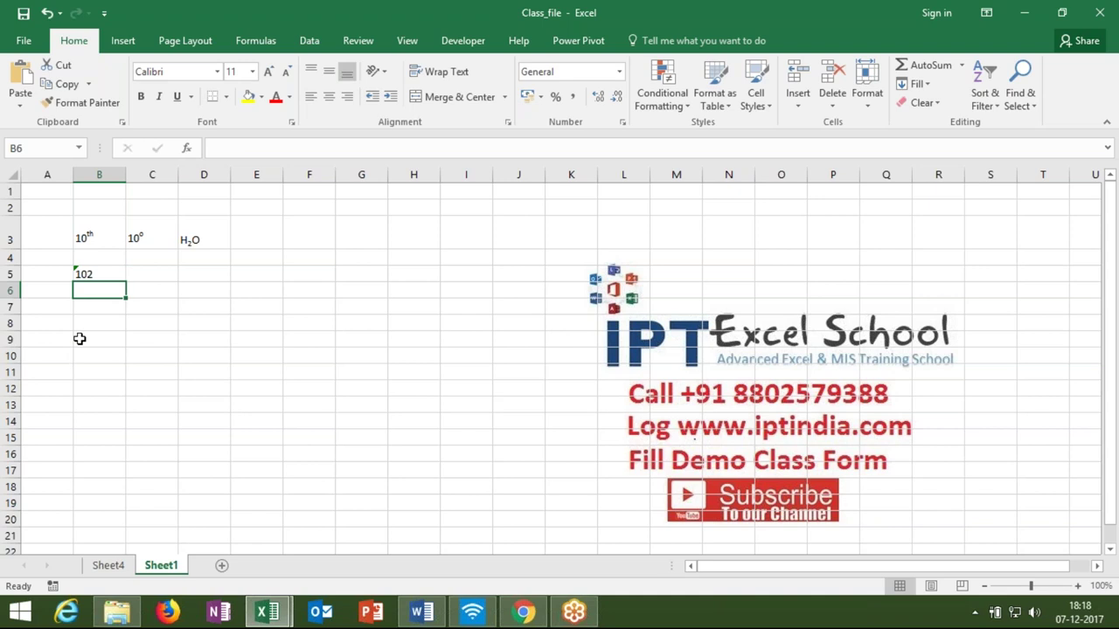
double_click(101, 275)
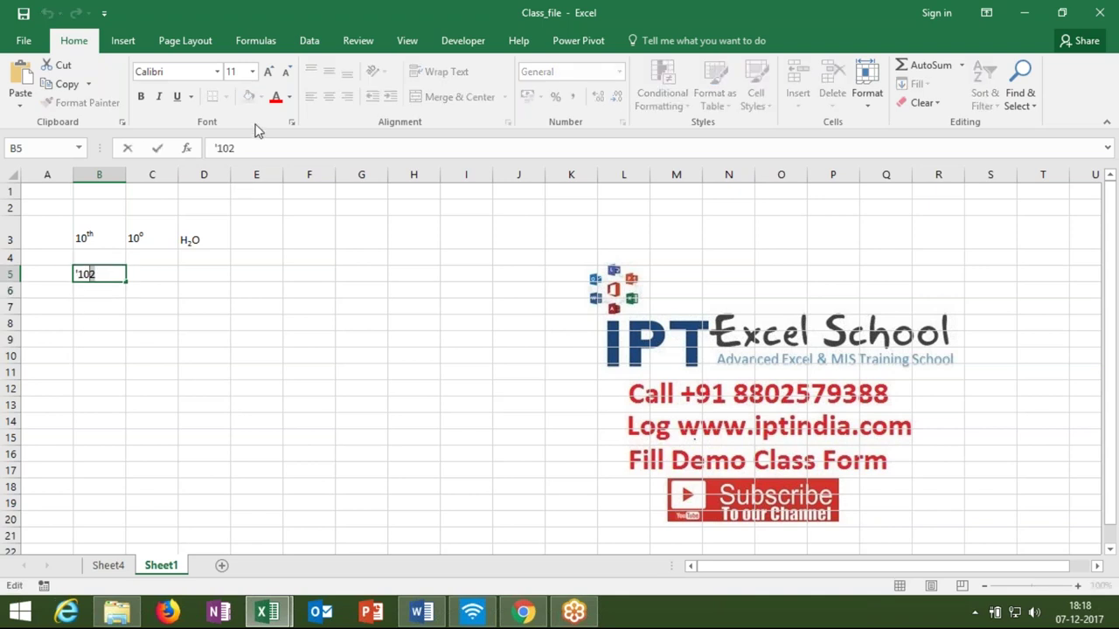
left_click(292, 125)
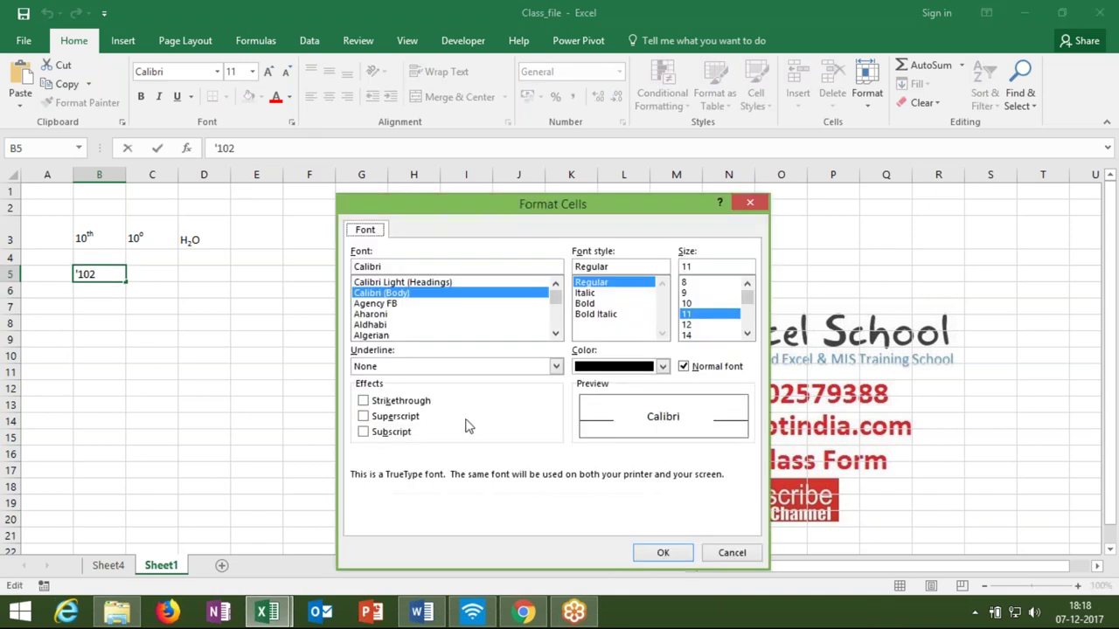
left_click(417, 423)
left_click(660, 552)
left_click(291, 407)
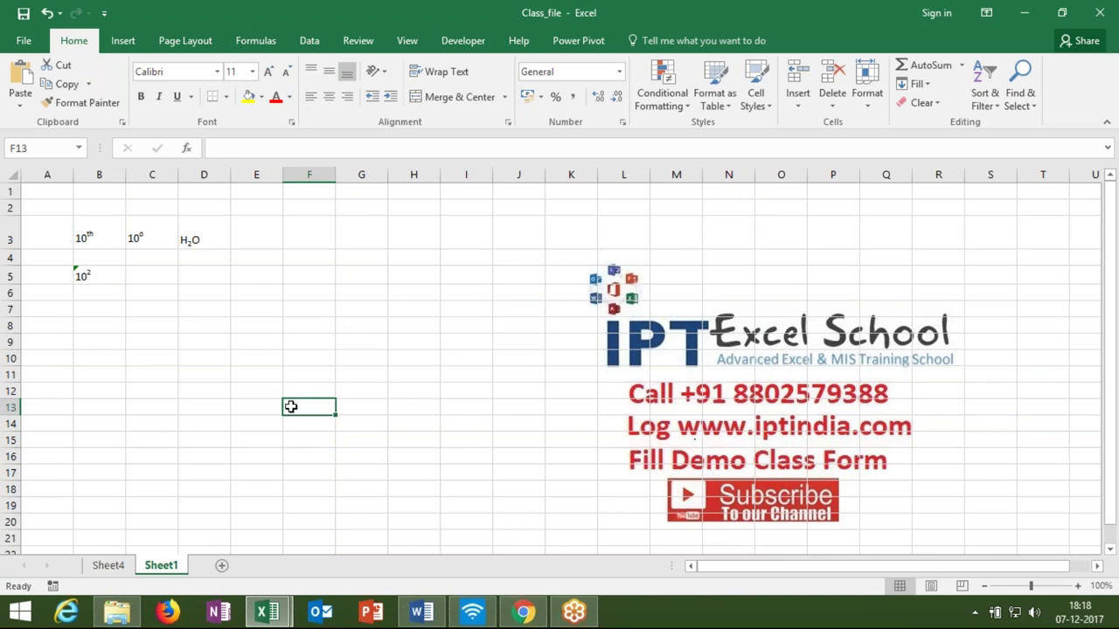
left_click(38, 314)
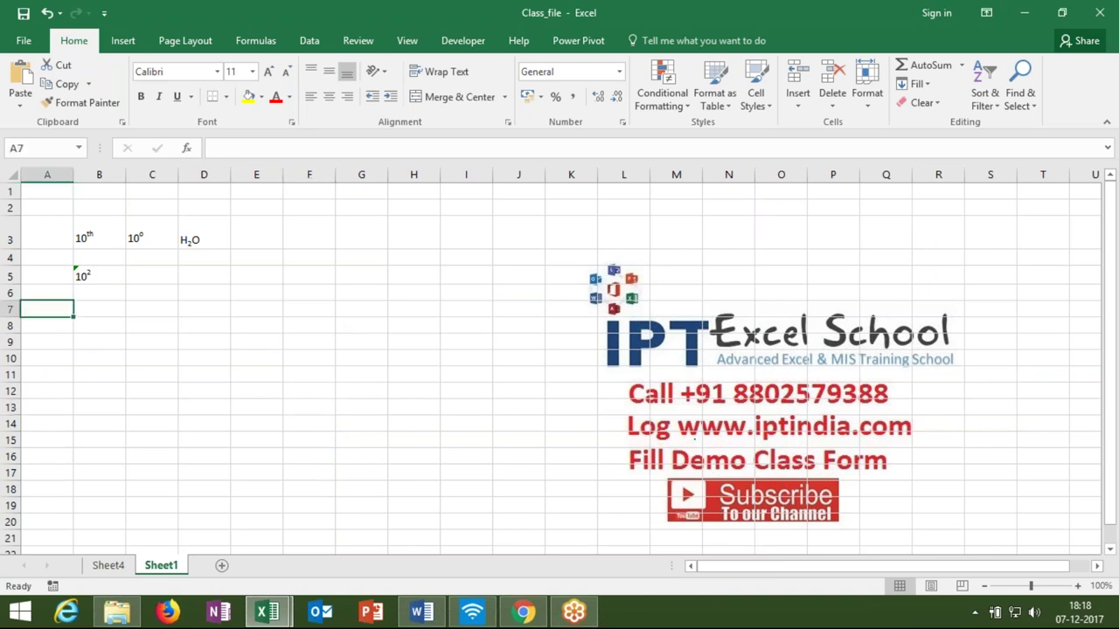
Step: Enter =RANDBETWEEN(10,90) in A7 and fill it down to row 34
type("=ra")
key("Down")
key("Down")
key("Escape")
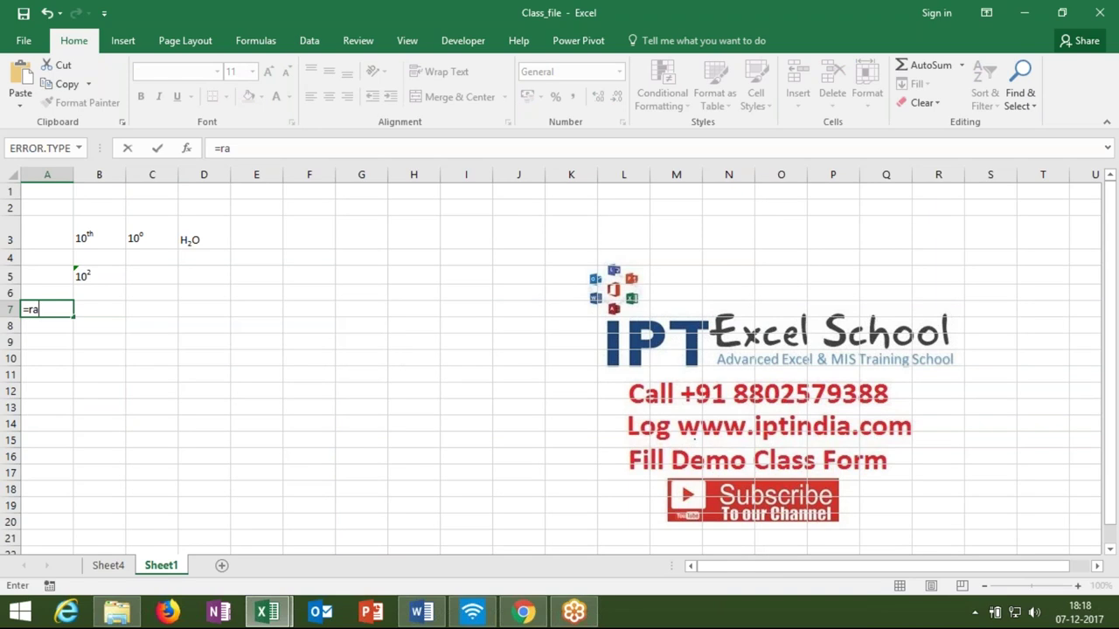
left_click(50, 309)
key("BackSpace")
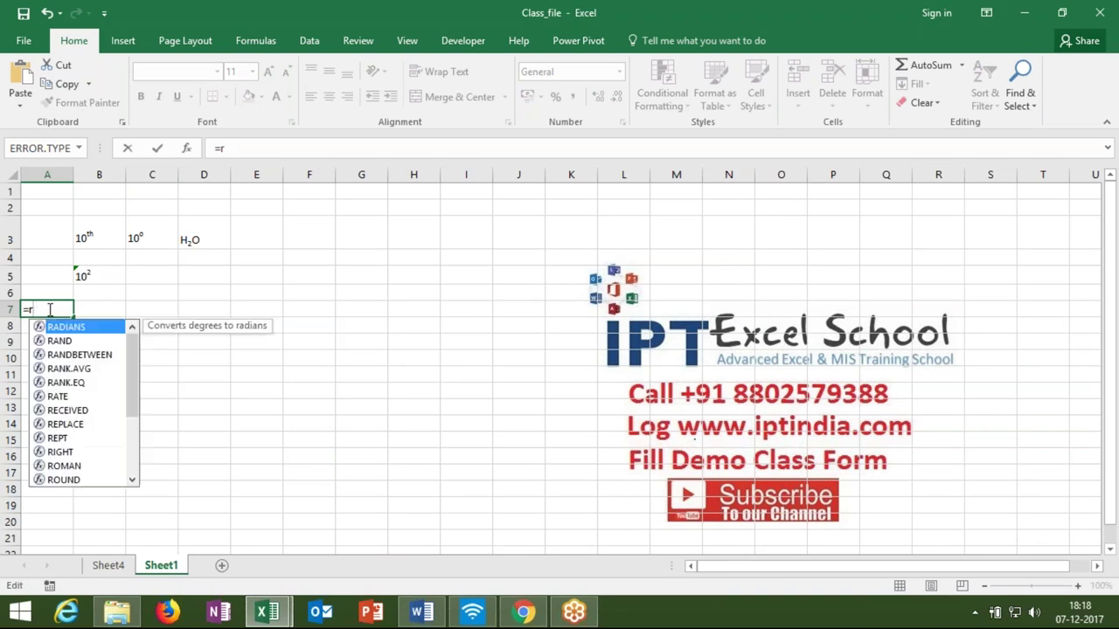
key("Down")
key("Down")
key("Tab")
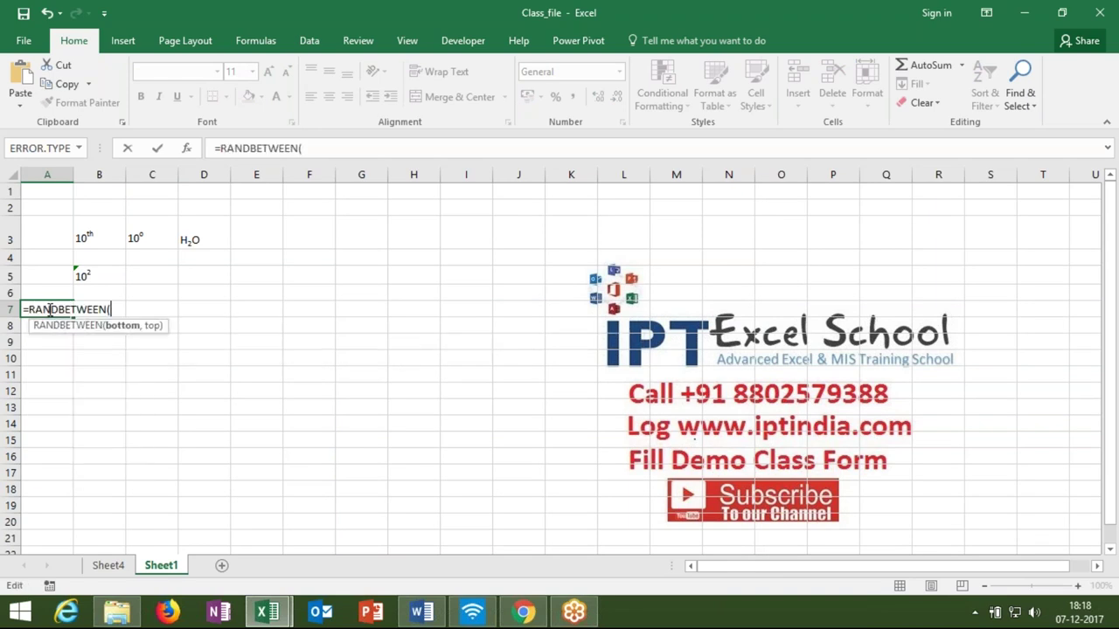
type("10")
type(",90")
key("Return")
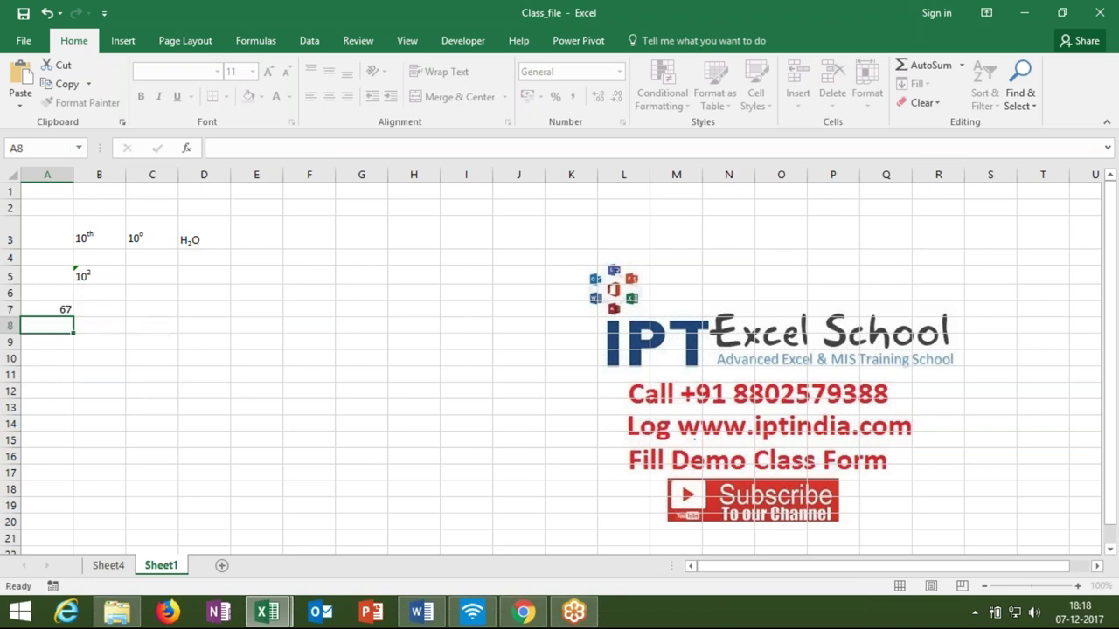
left_click_drag(47, 310, 52, 548)
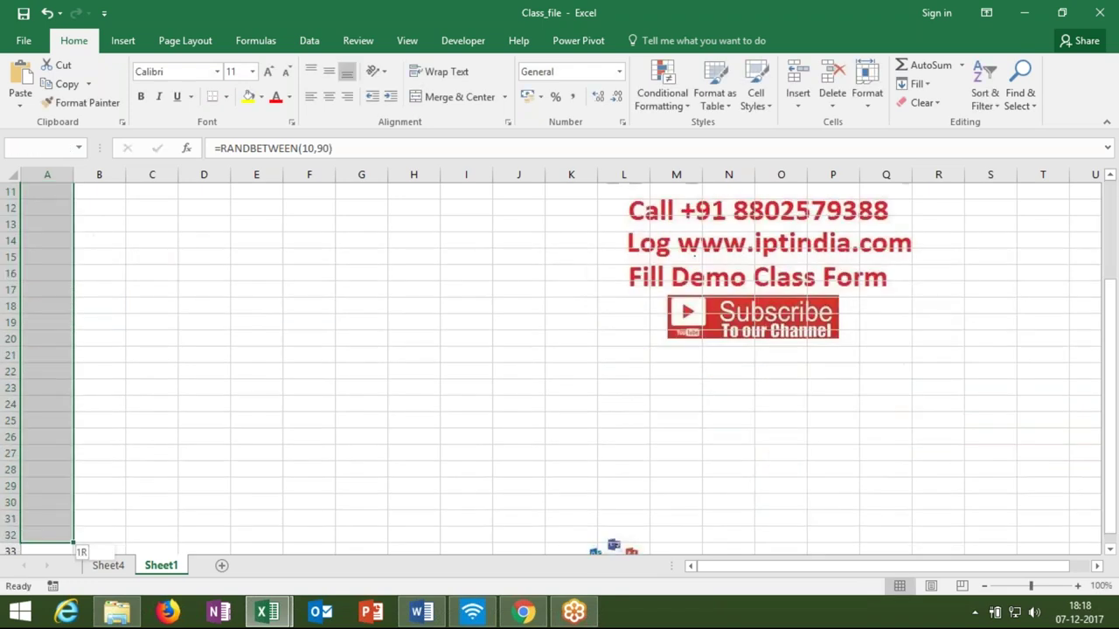
left_click_drag(74, 547, 61, 544)
Step: Convert the random numbers in column A to fixed values with Paste Values
key("ctrl+c")
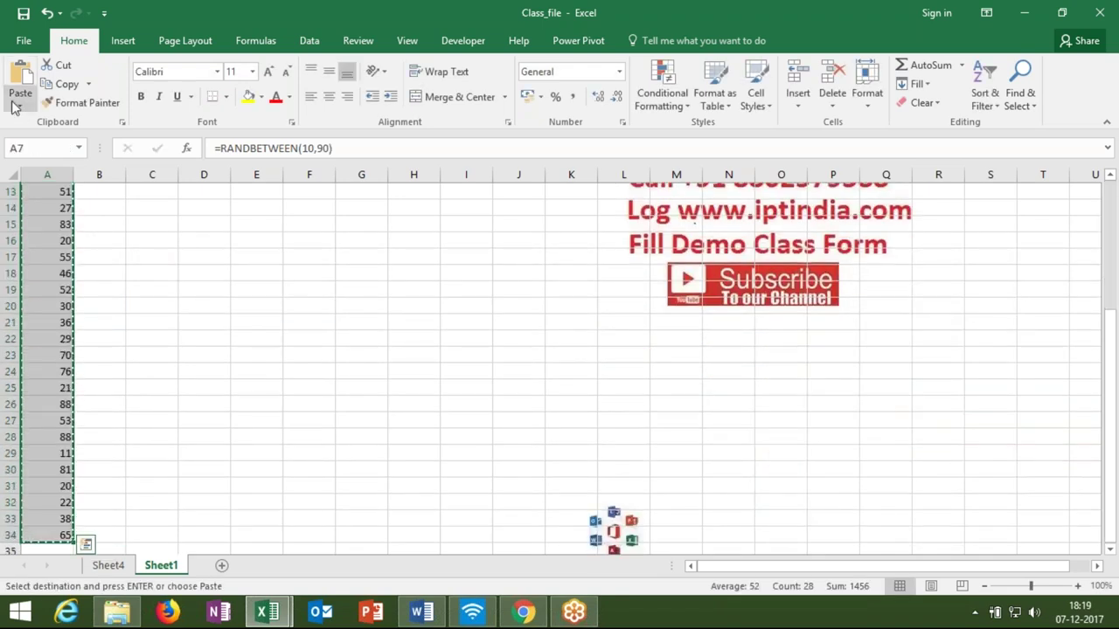
left_click(16, 107)
left_click(17, 214)
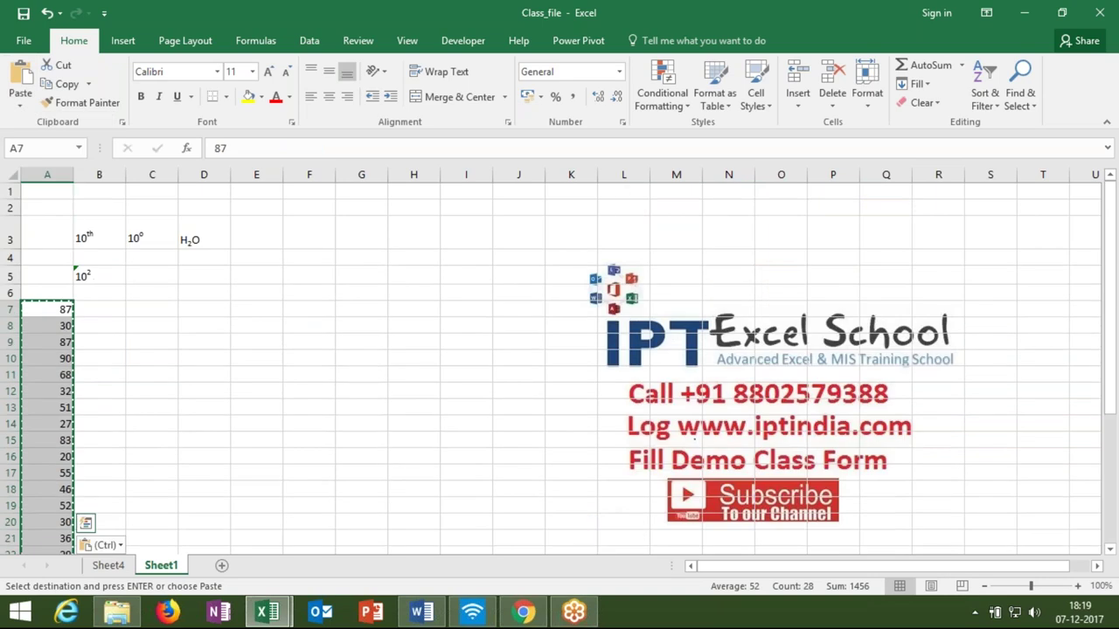
key("Escape")
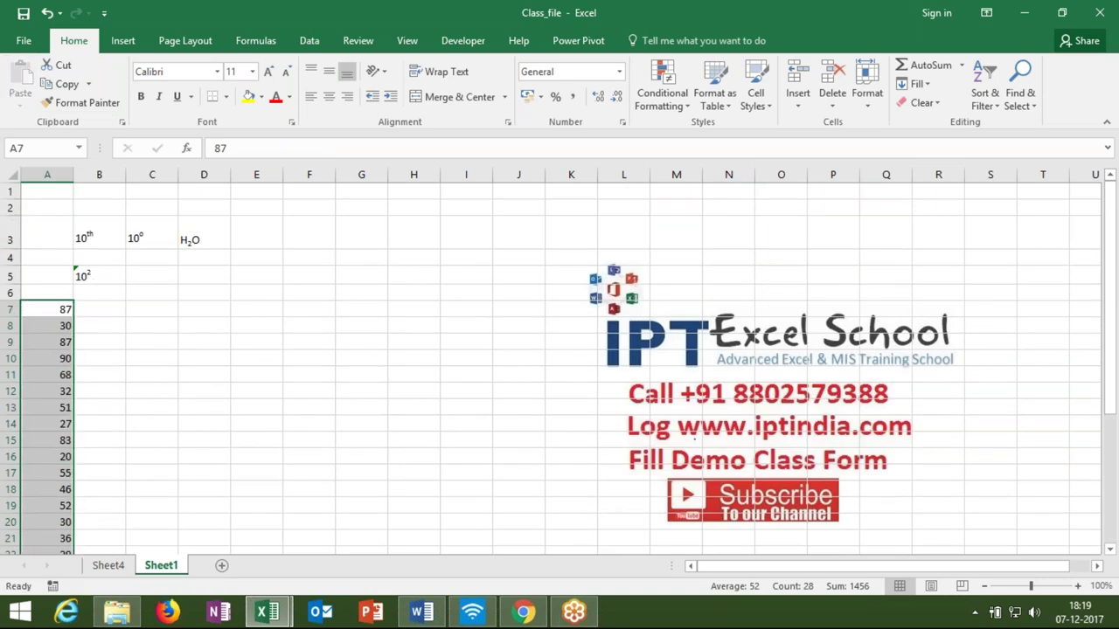
left_click(66, 309)
left_click(85, 309)
left_click(64, 309)
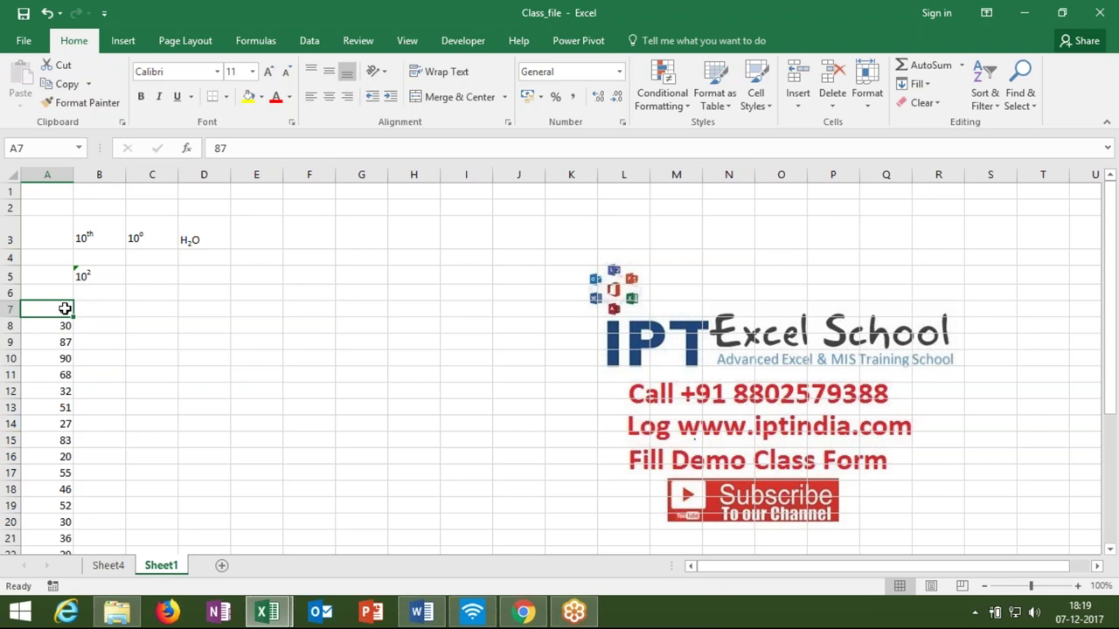
Step: Clear the B3:D5 examples and enter the letter o in B7
left_click_drag(85, 276, 196, 232)
key("Delete")
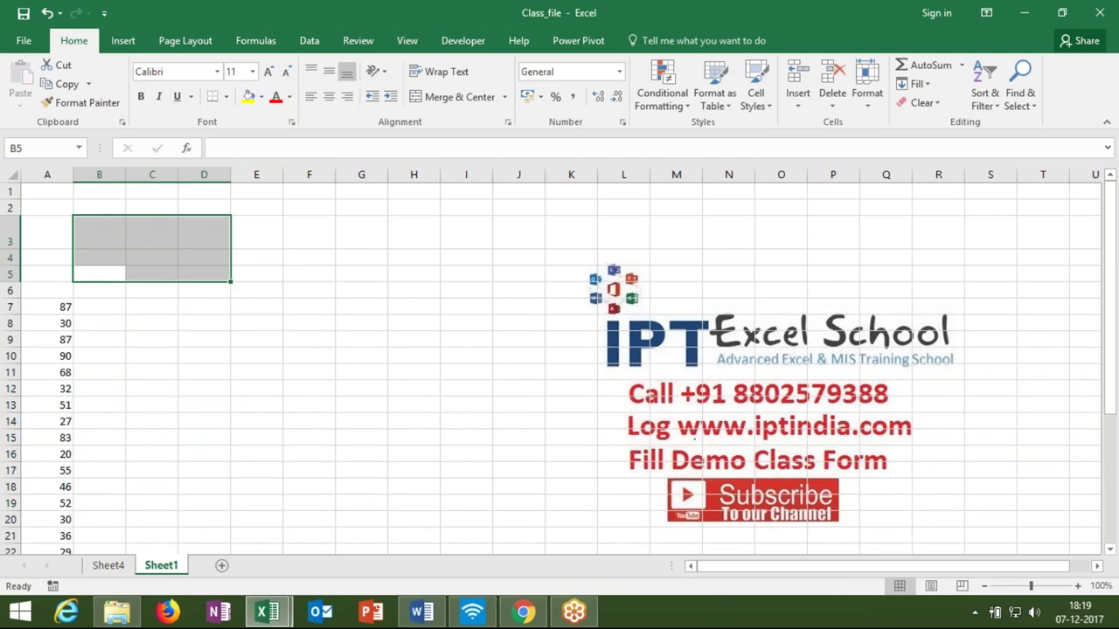
left_click(96, 300)
type("o")
key("Return")
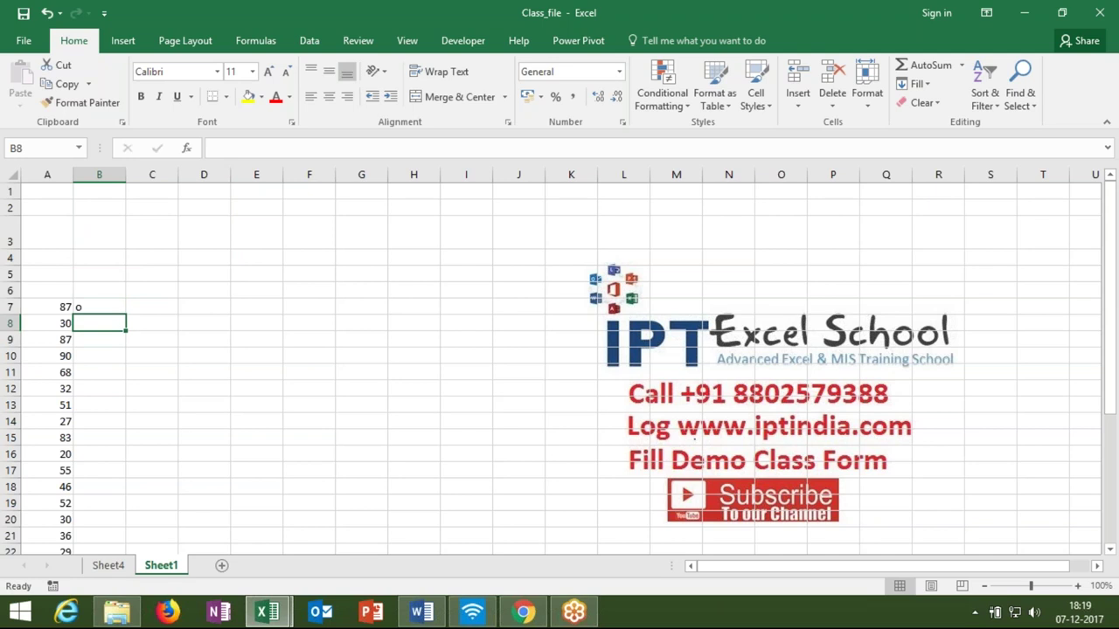
key("Up")
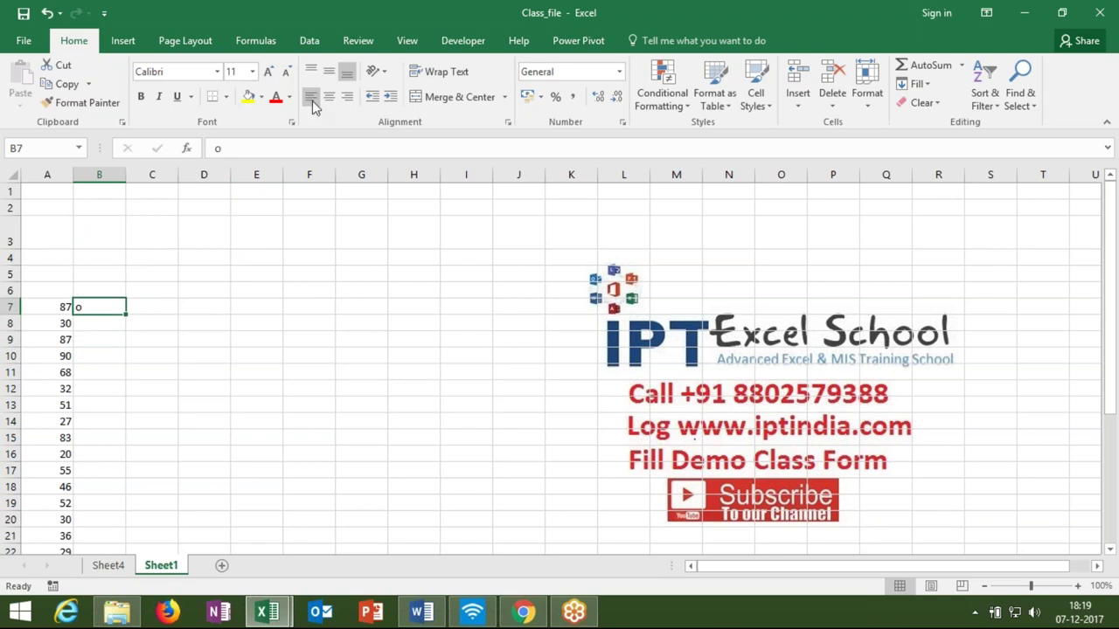
Step: Align the o top-left, make it superscript, and fill it down beside every number
left_click(310, 98)
left_click(311, 71)
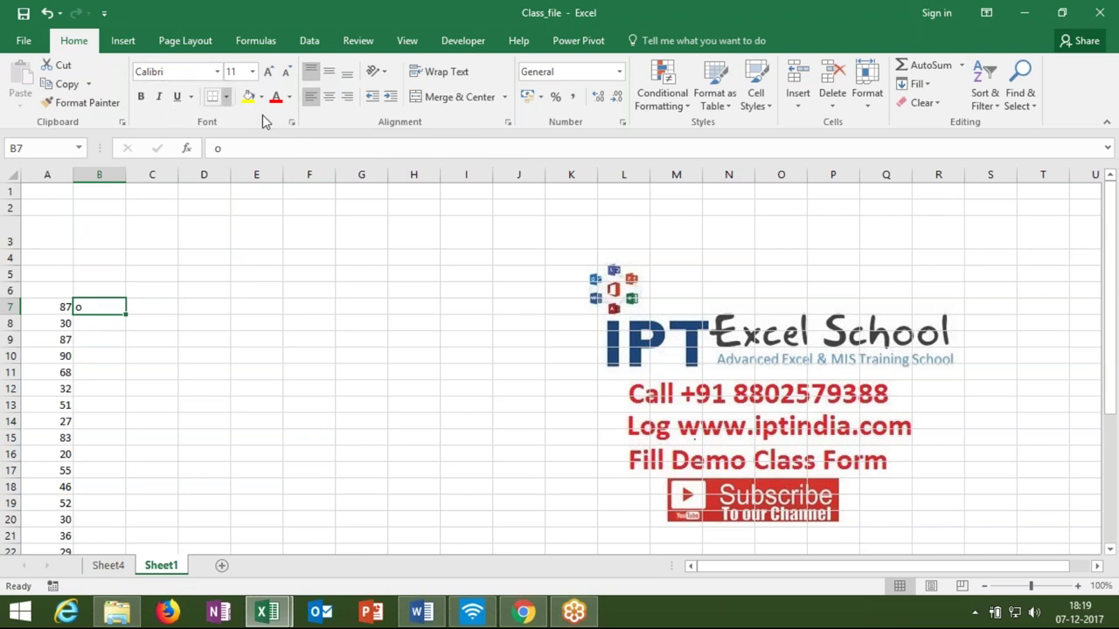
left_click(291, 123)
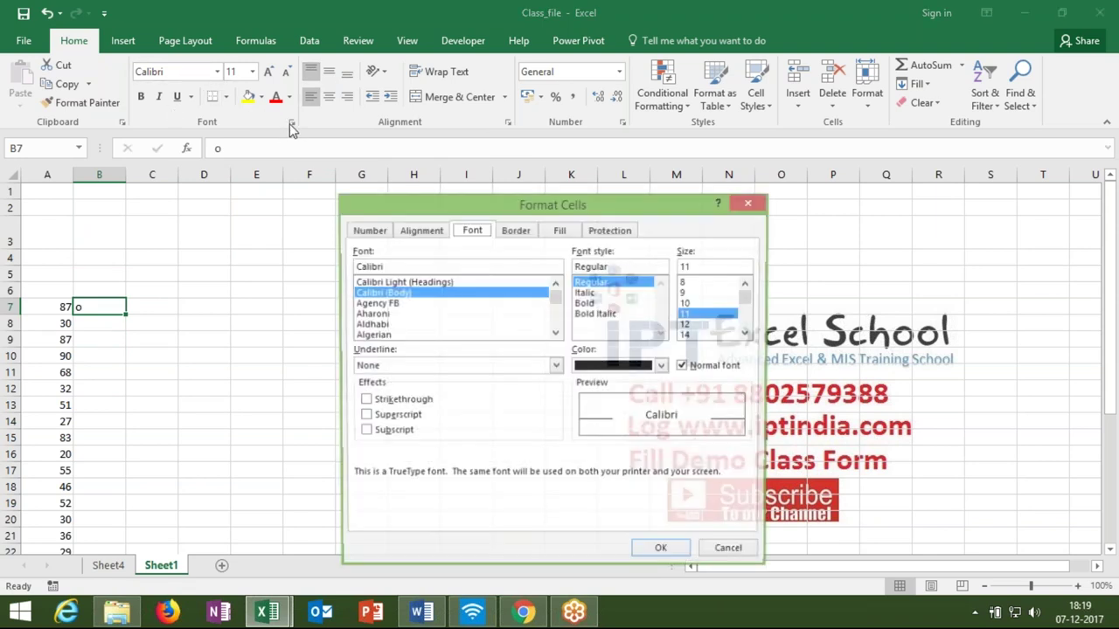
left_click(384, 416)
left_click(669, 554)
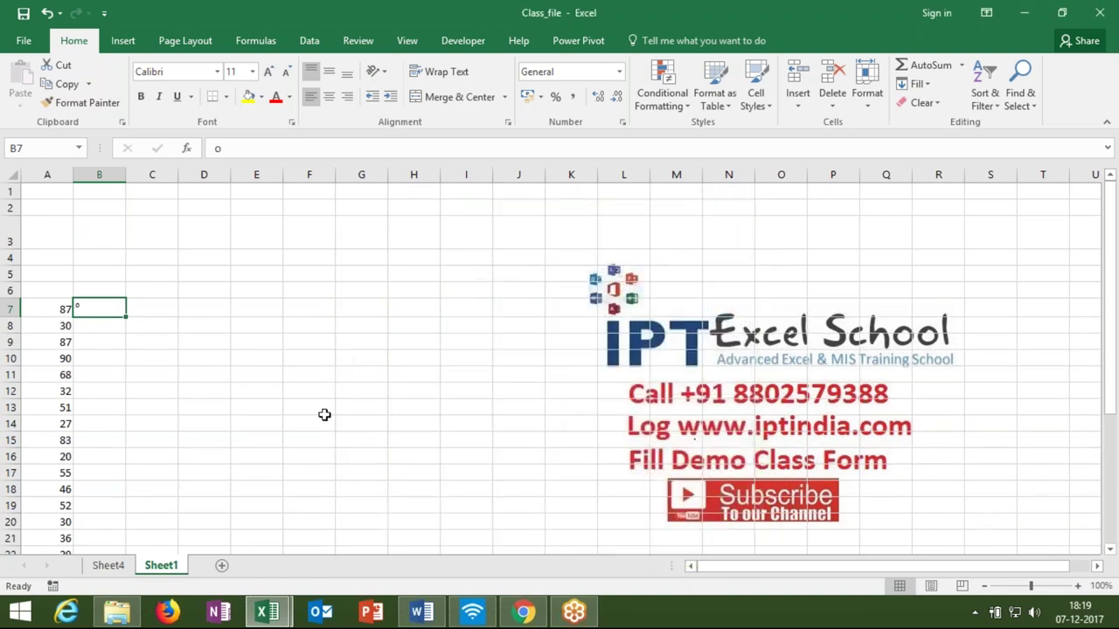
left_click(315, 407)
left_click(119, 306)
double_click(125, 318)
left_click(208, 324)
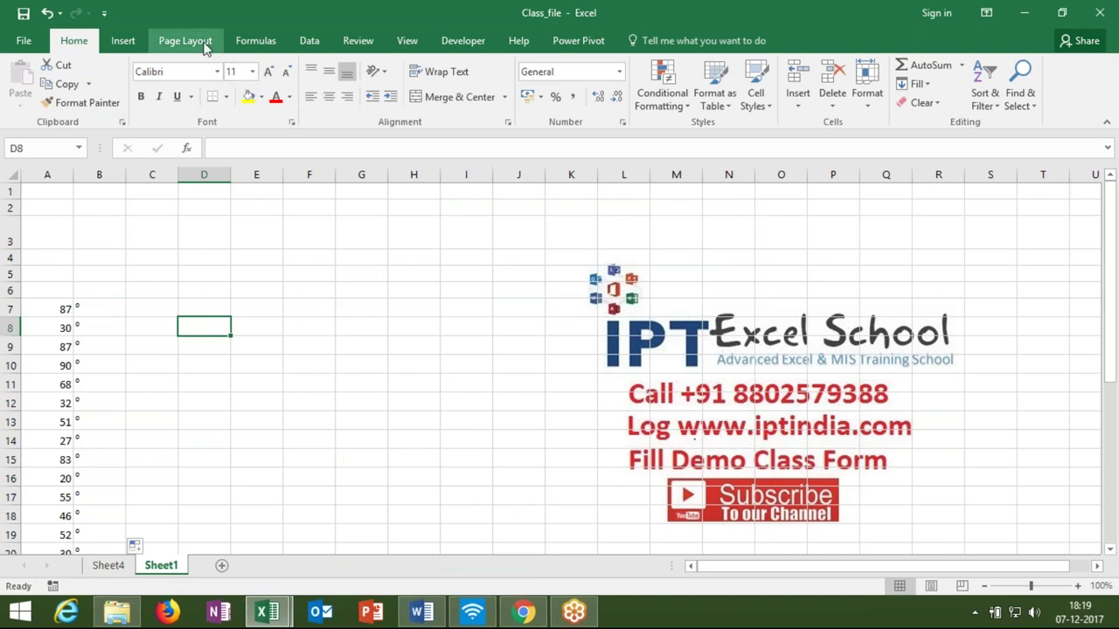
Step: Turn off gridline view for Sheet1 on the Page Layout tab
left_click(206, 43)
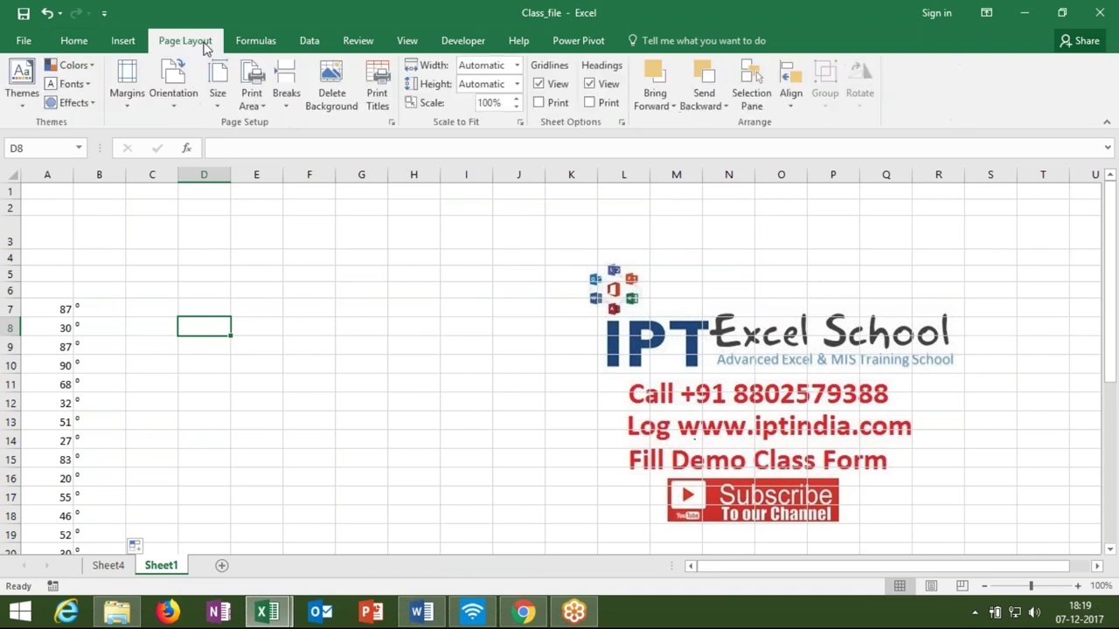
left_click(539, 83)
left_click(518, 273)
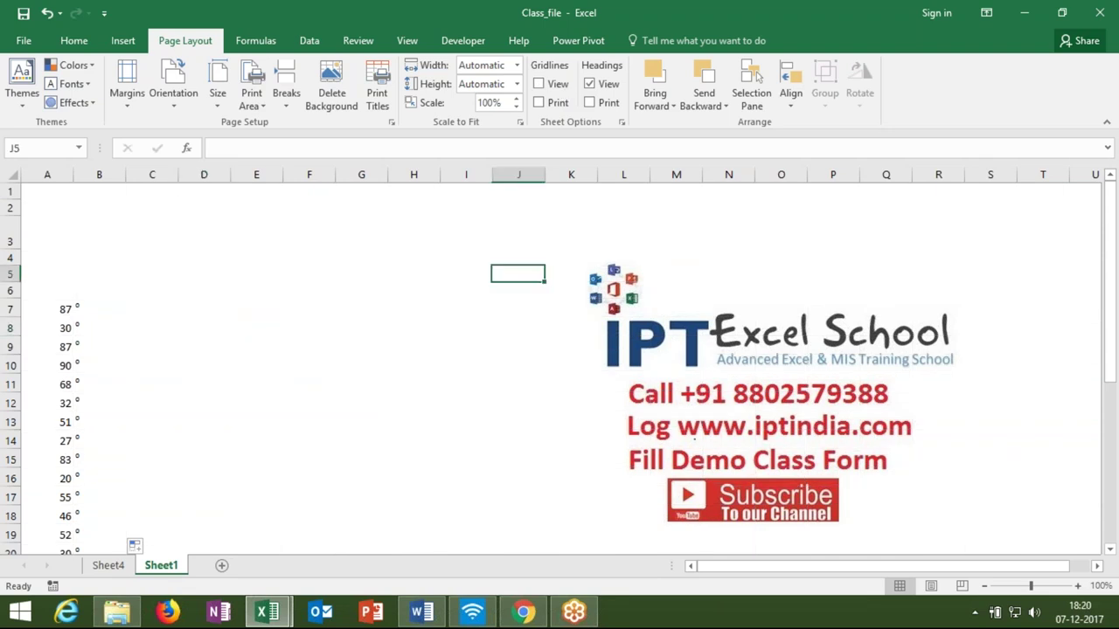
left_click(1103, 24)
Step: Add a new sheet with Sales in A1 and =RANDBETWEEN(10,90) filled down A2:A41
left_click(221, 569)
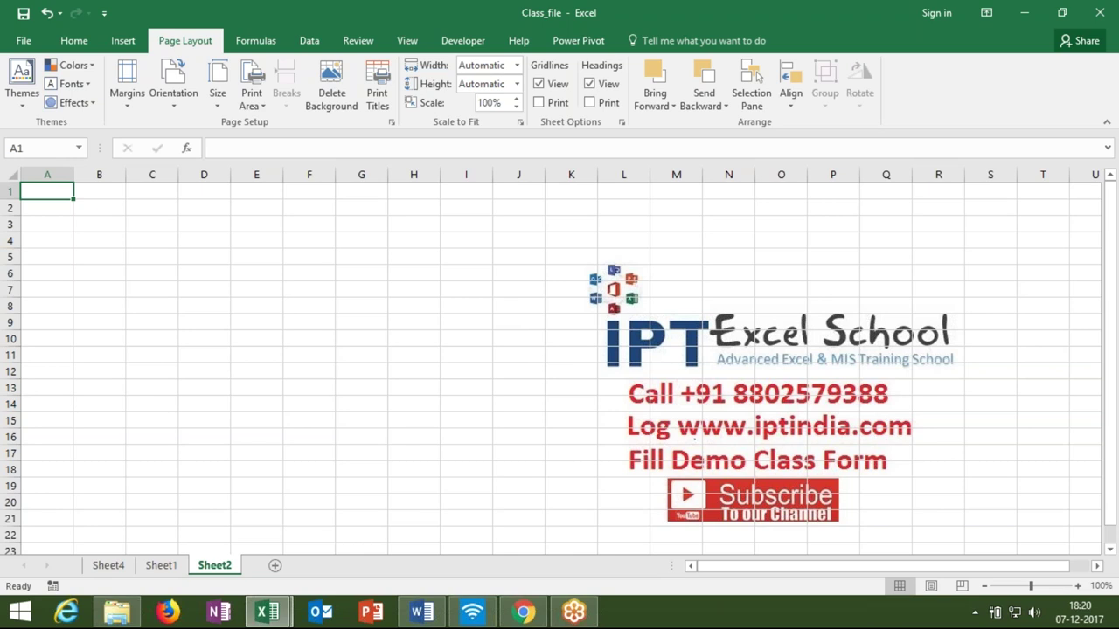
type("Sales")
key("Return")
type("=")
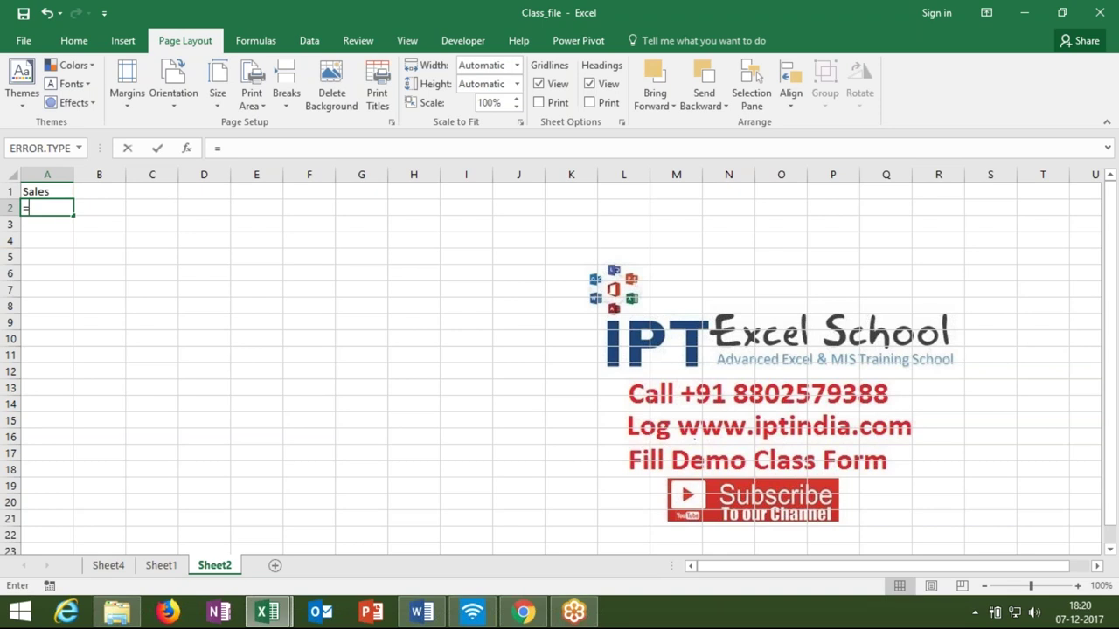
type("ra")
key("Down")
key("Down")
key("Tab")
type("10,90")
key("Return")
key("Up")
key("shift+Down")
key("shift+Down")
key("shift+Down")
key("shift+Down")
key("shift+Down")
key("shift+Down")
key("shift+Down")
key("shift+Down")
key("shift+Down")
key("shift+Down")
key("ctrl+d")
Step: Convert the A2:A41 random numbers to fixed values with Paste Values
key("ctrl+c")
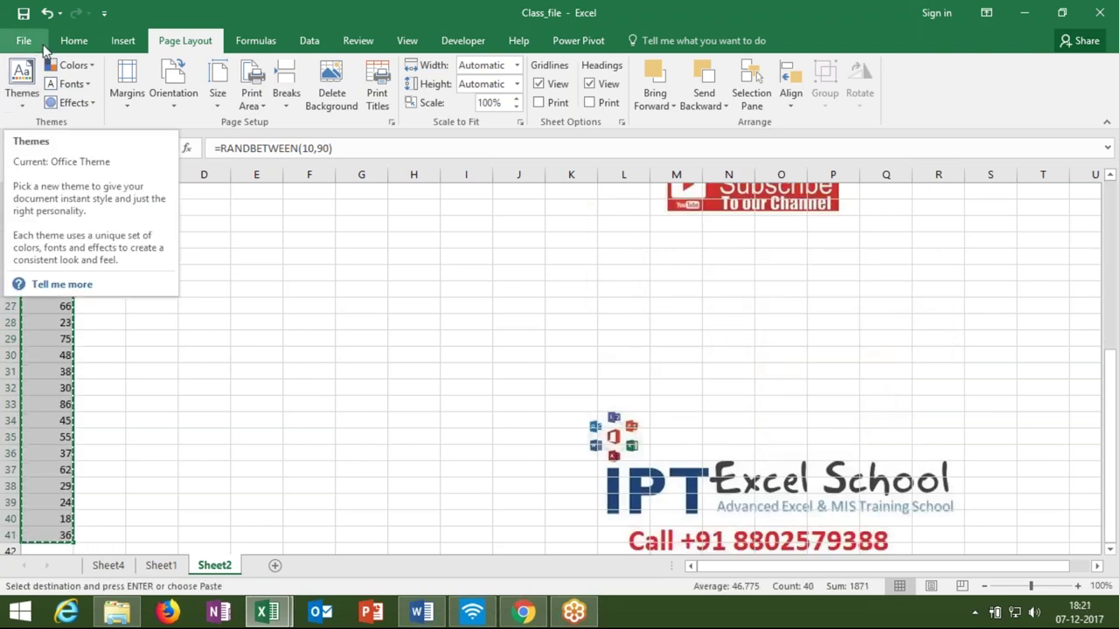
left_click(73, 41)
left_click(20, 103)
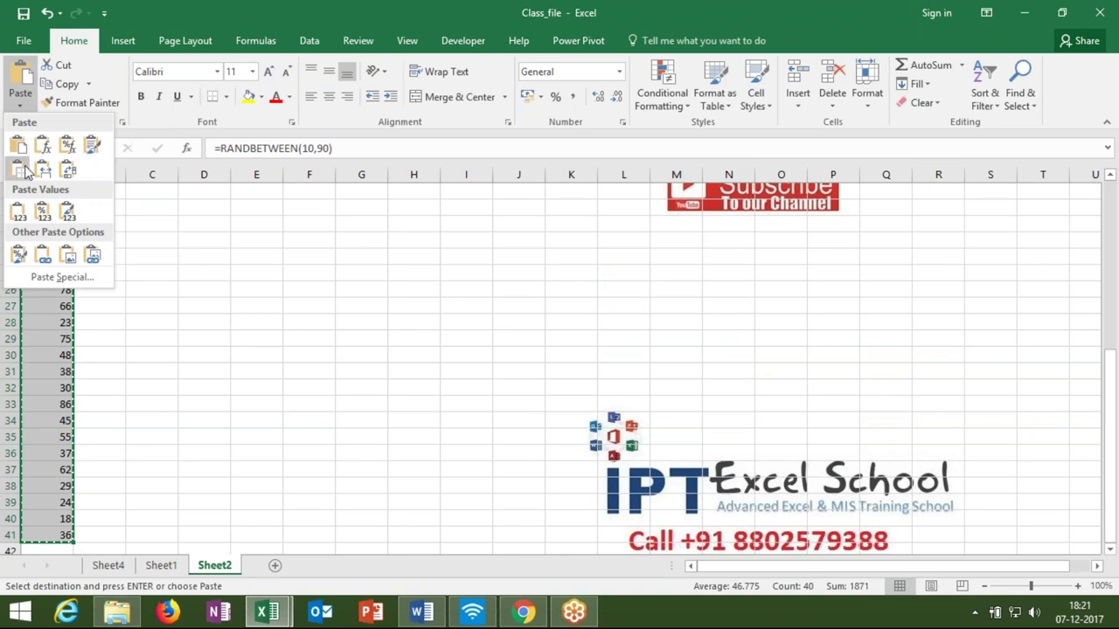
left_click(19, 211)
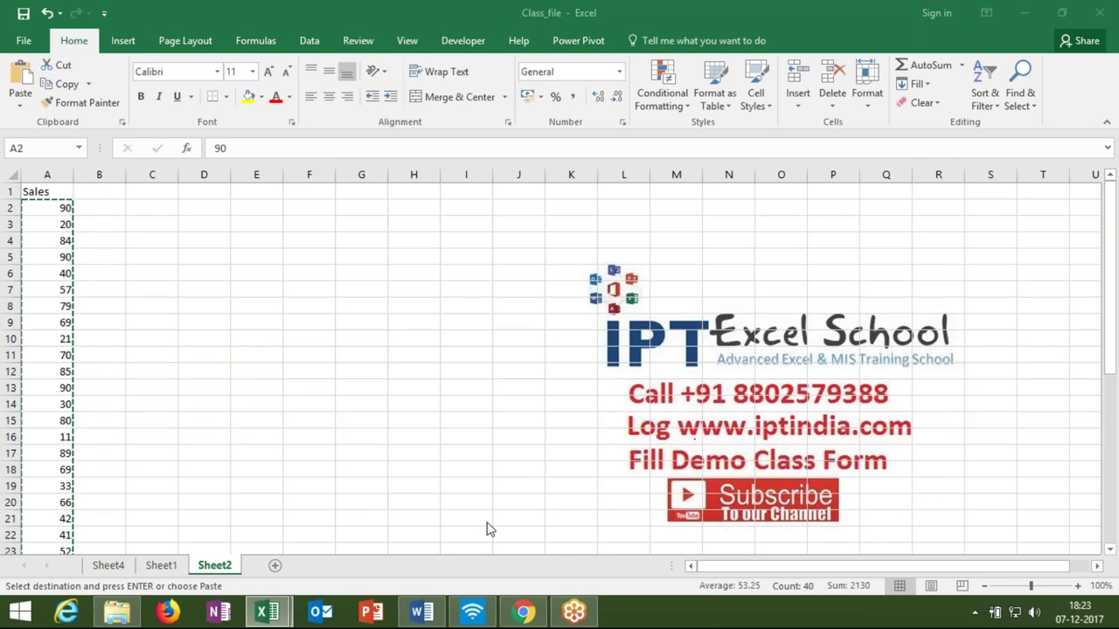
Step: Insert a blank column A before Sales on Sheet2, then autofit the Sales column B
key("ctrl+v")
left_click(47, 175)
right_click(44, 176)
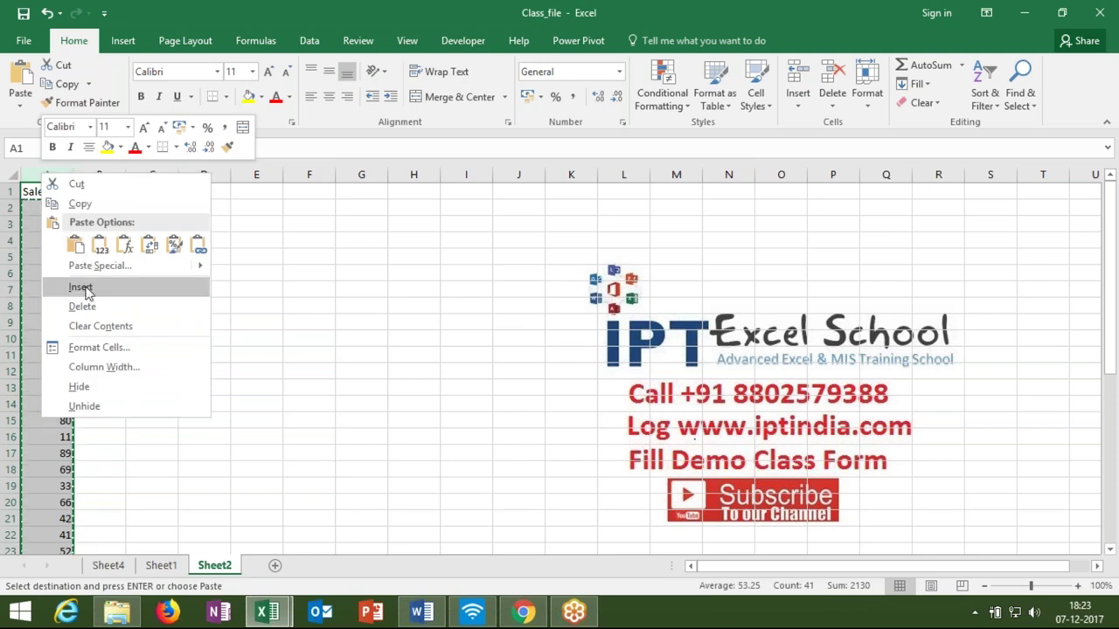
left_click(81, 287)
left_click(119, 238)
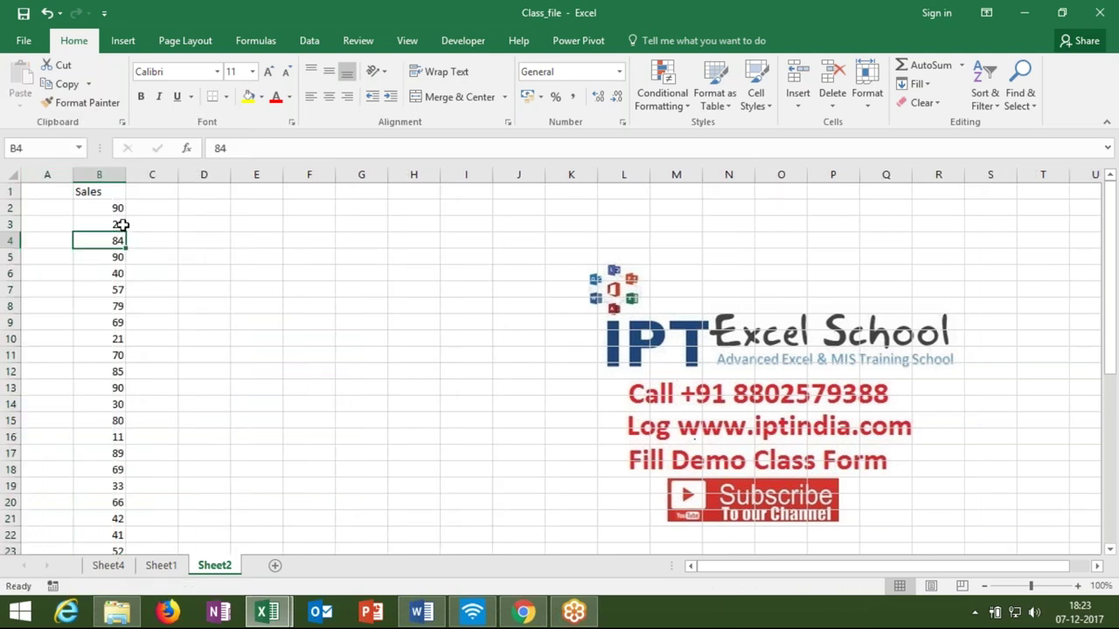
double_click(126, 175)
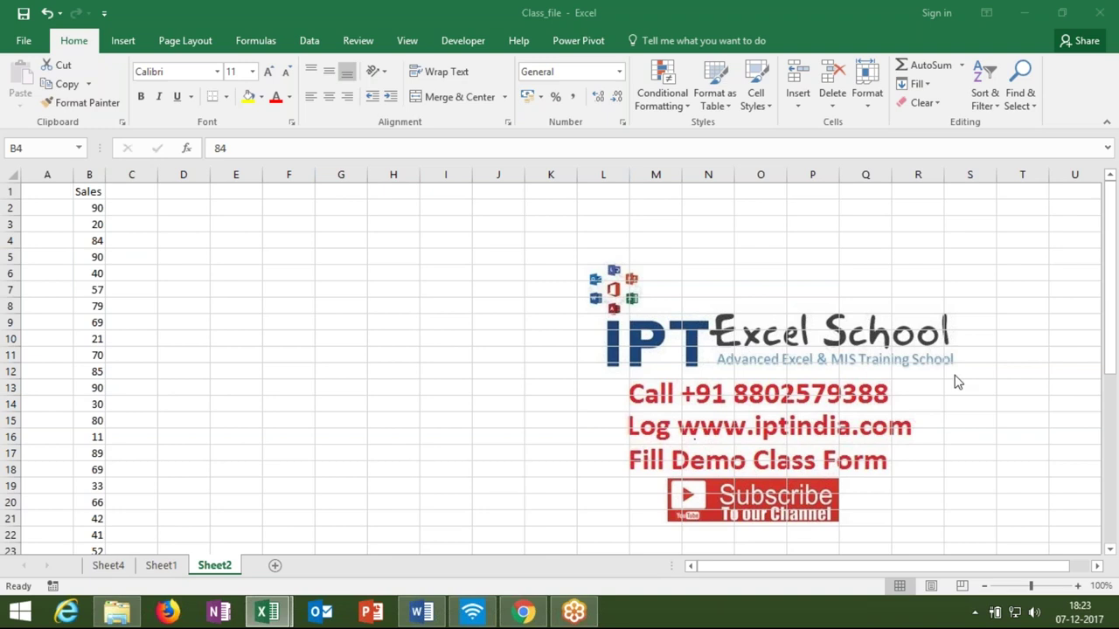
left_click_drag(77, 264, 104, 267)
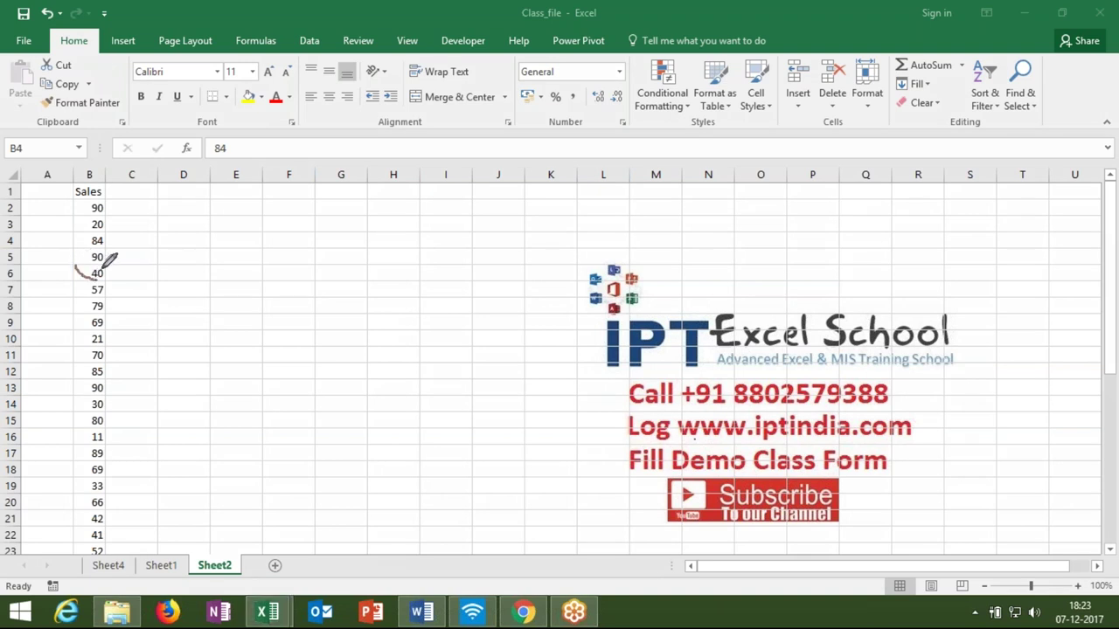
left_click_drag(102, 265, 76, 285)
left_click_drag(74, 314, 107, 310)
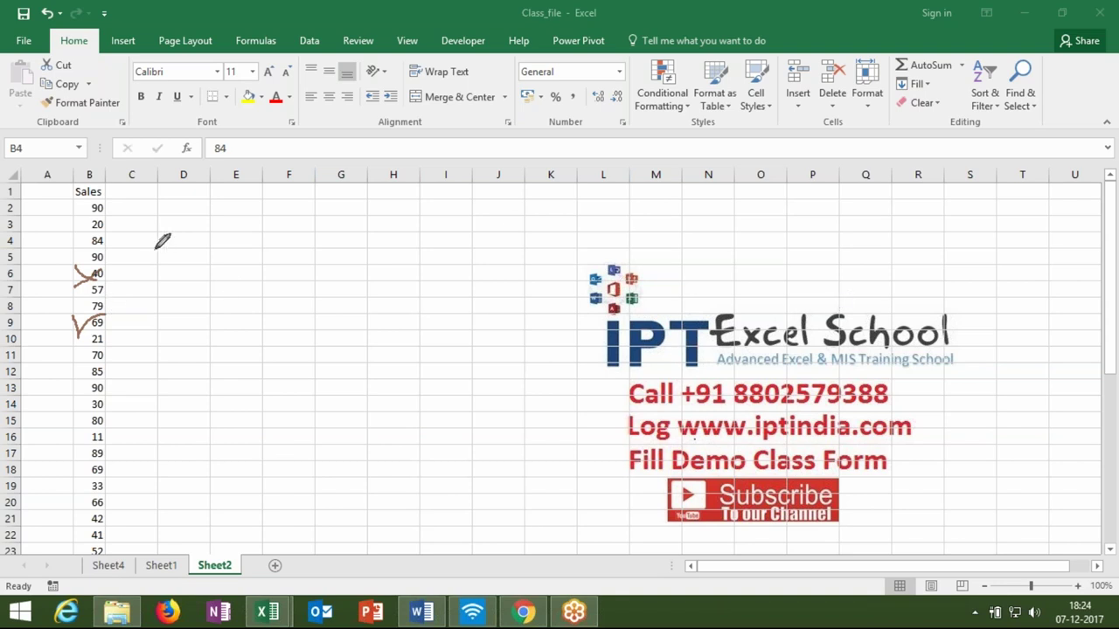
key("Escape")
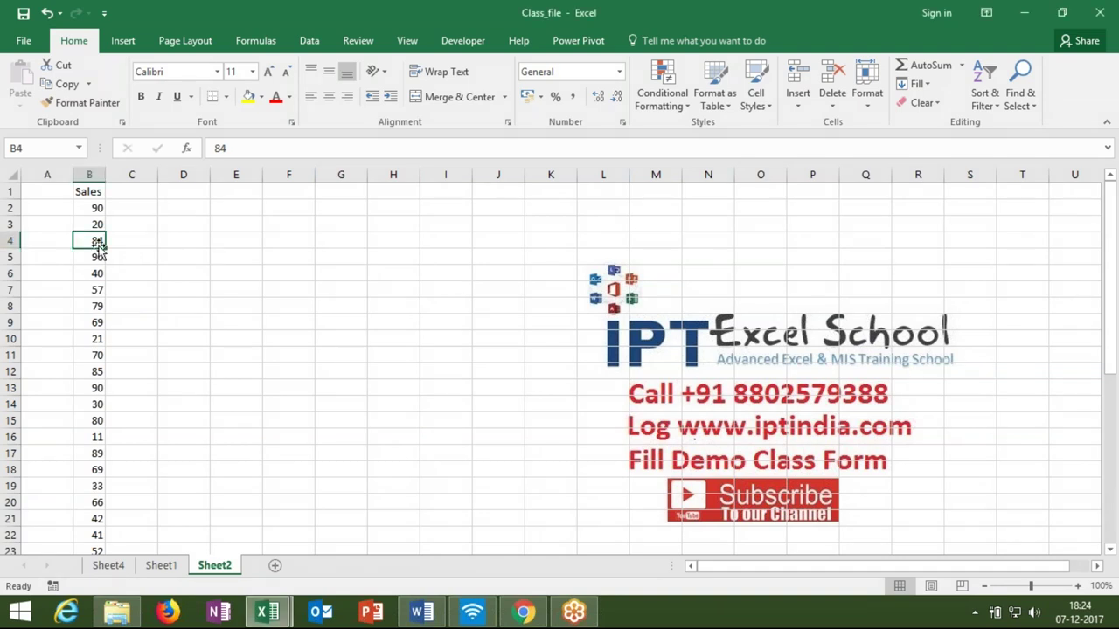
left_click(292, 124)
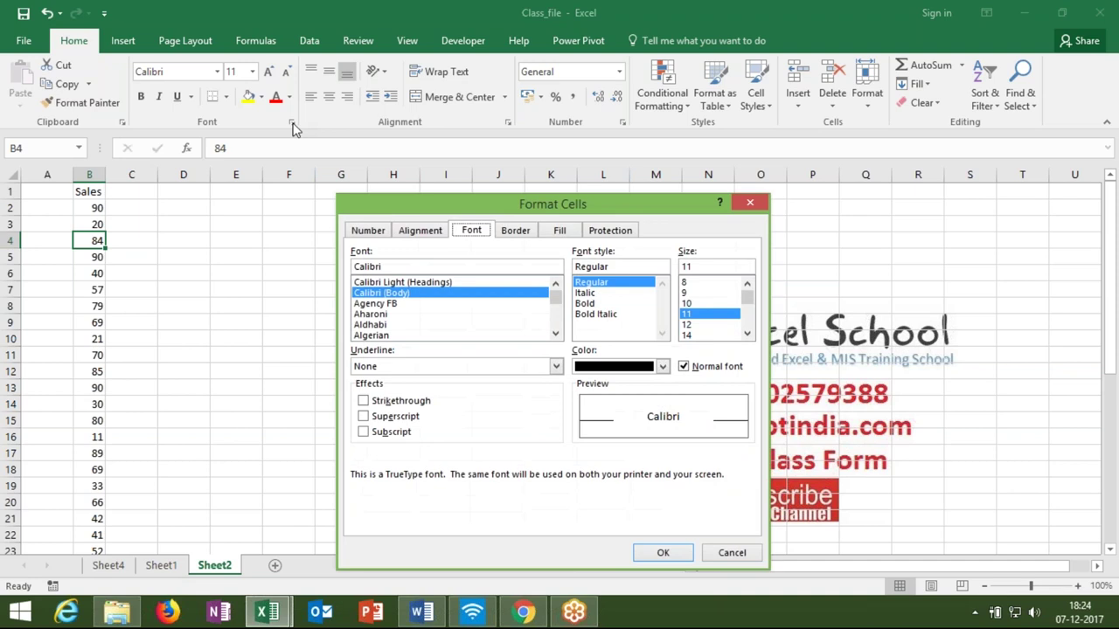
left_click(401, 402)
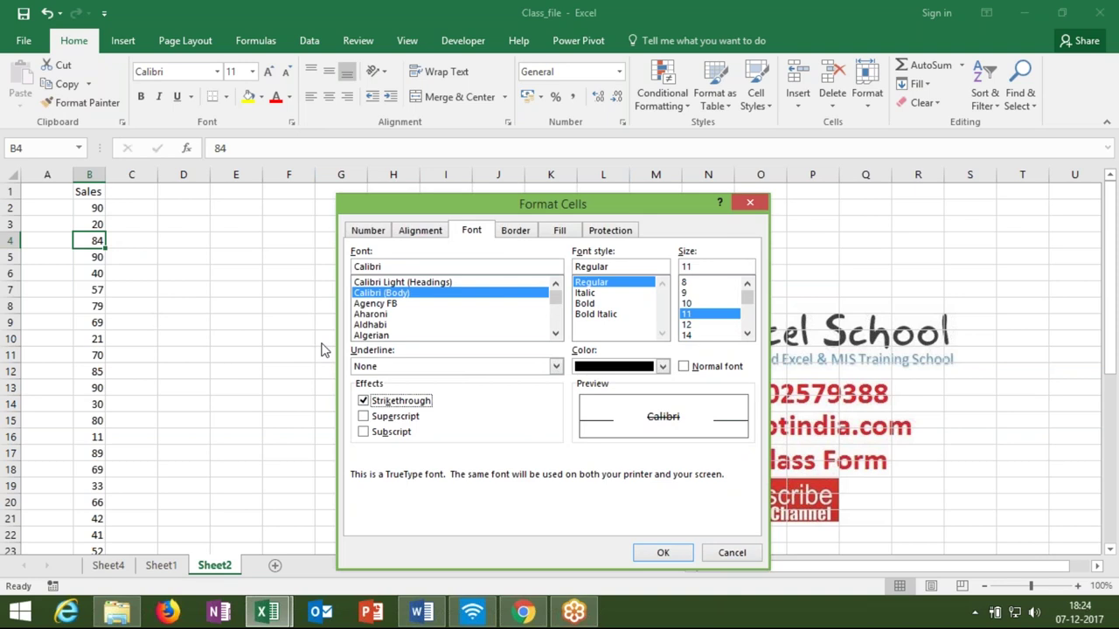
left_click(661, 556)
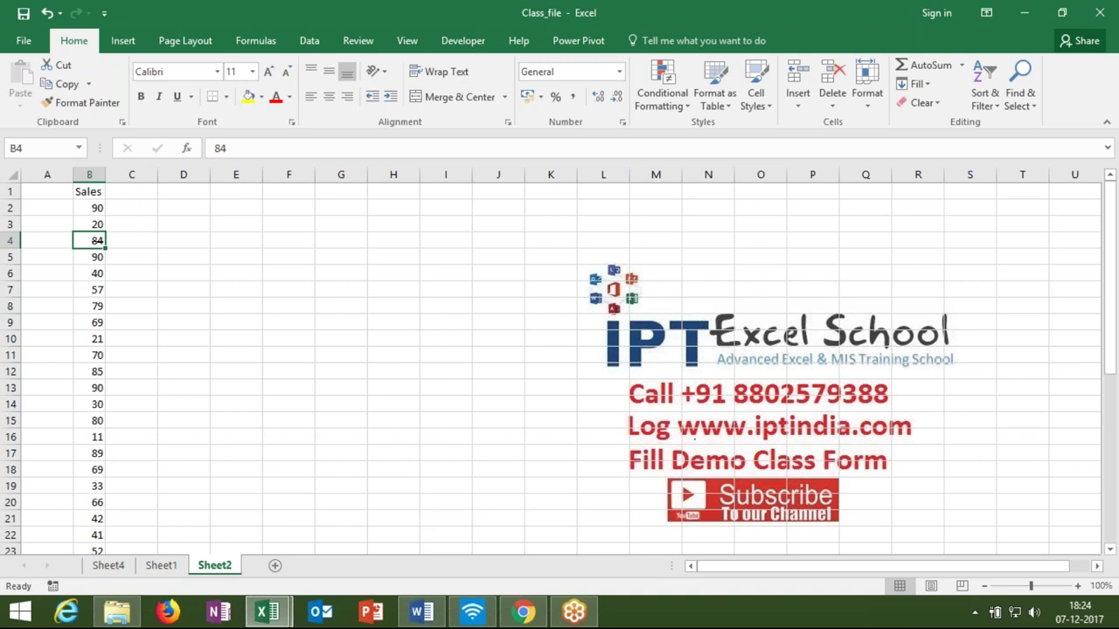
key("ctrl+z")
left_click(292, 123)
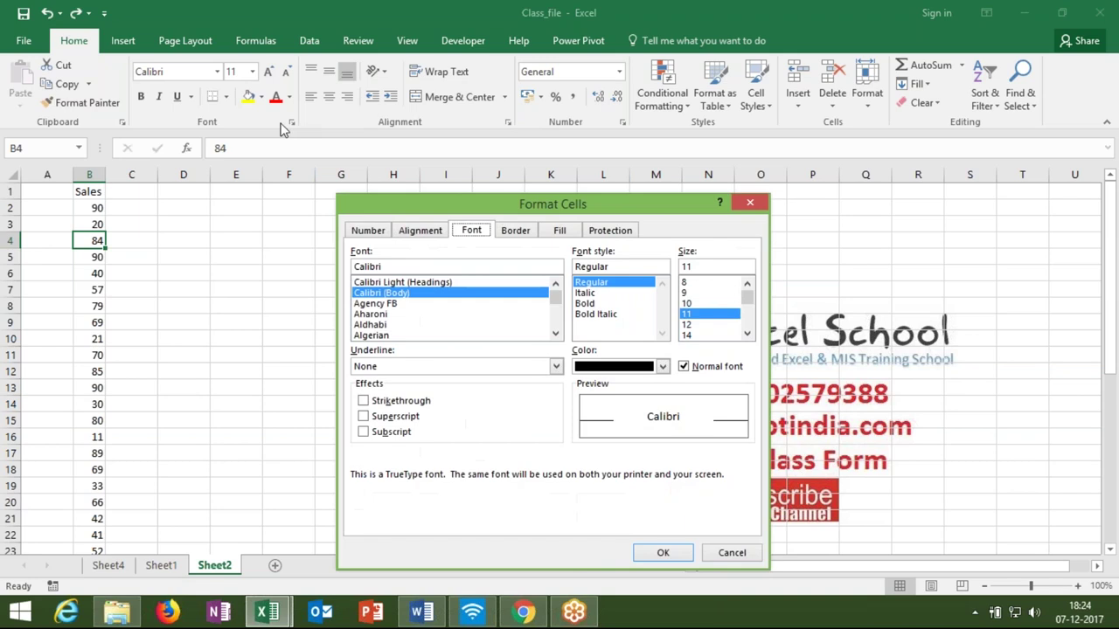
Step: Give B4 a medium green left and diagonal-up border, then open Format Cells for B9
left_click(520, 232)
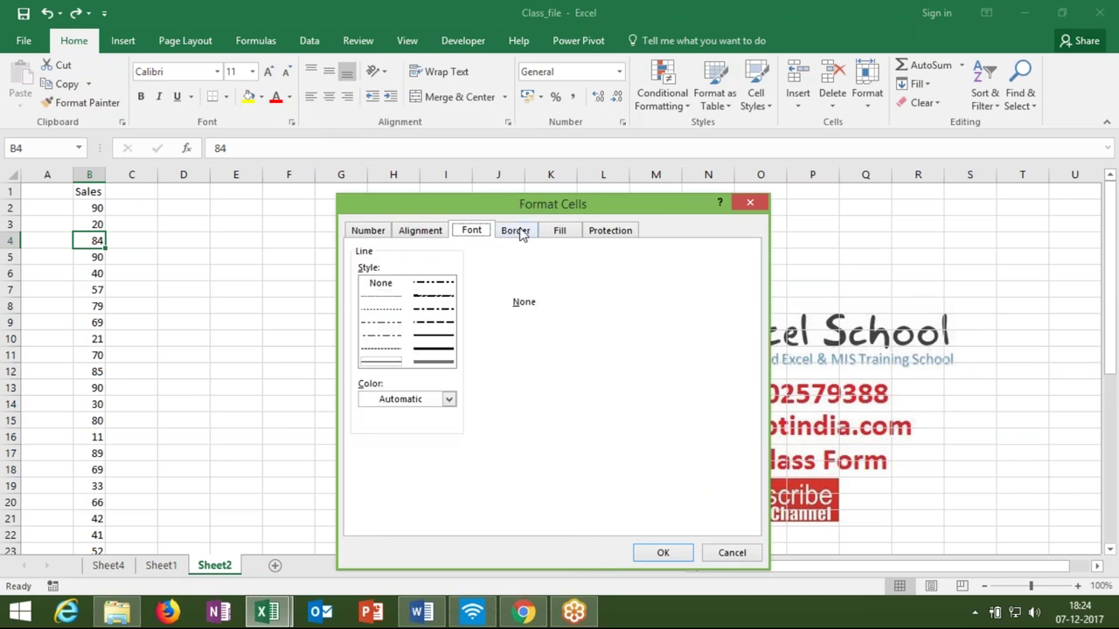
left_click(435, 338)
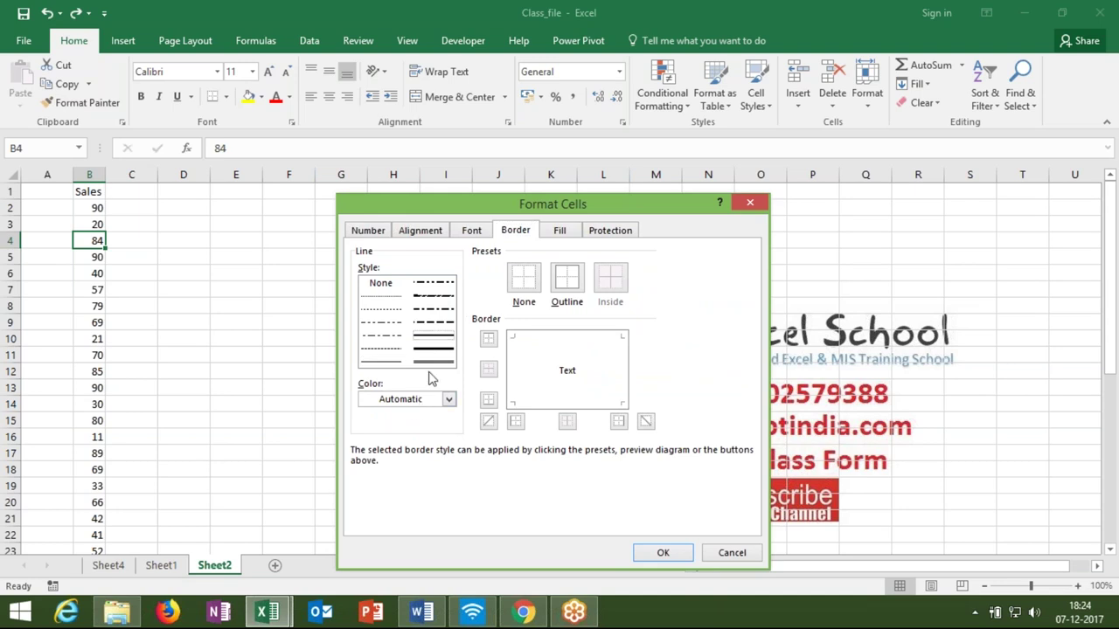
left_click(420, 402)
left_click(420, 405)
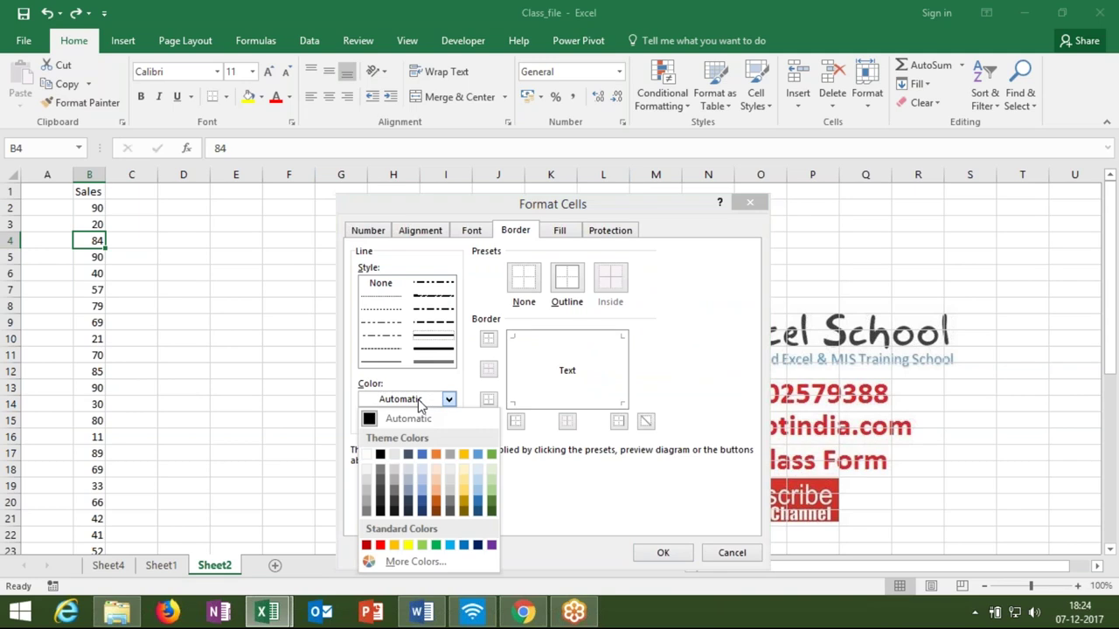
left_click(435, 545)
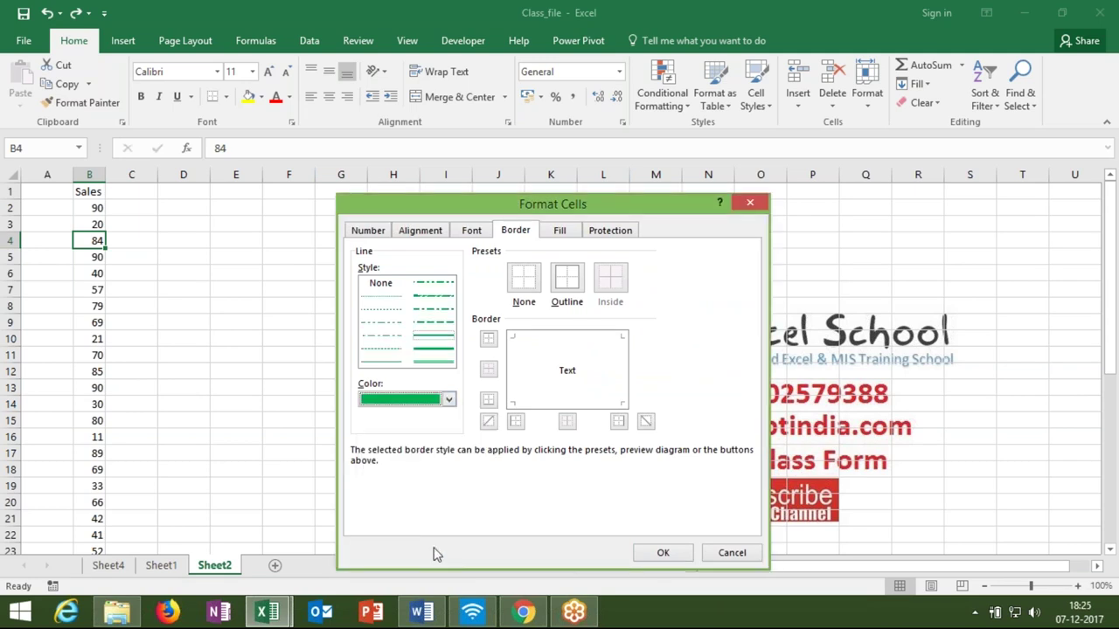
left_click(516, 421)
left_click(489, 421)
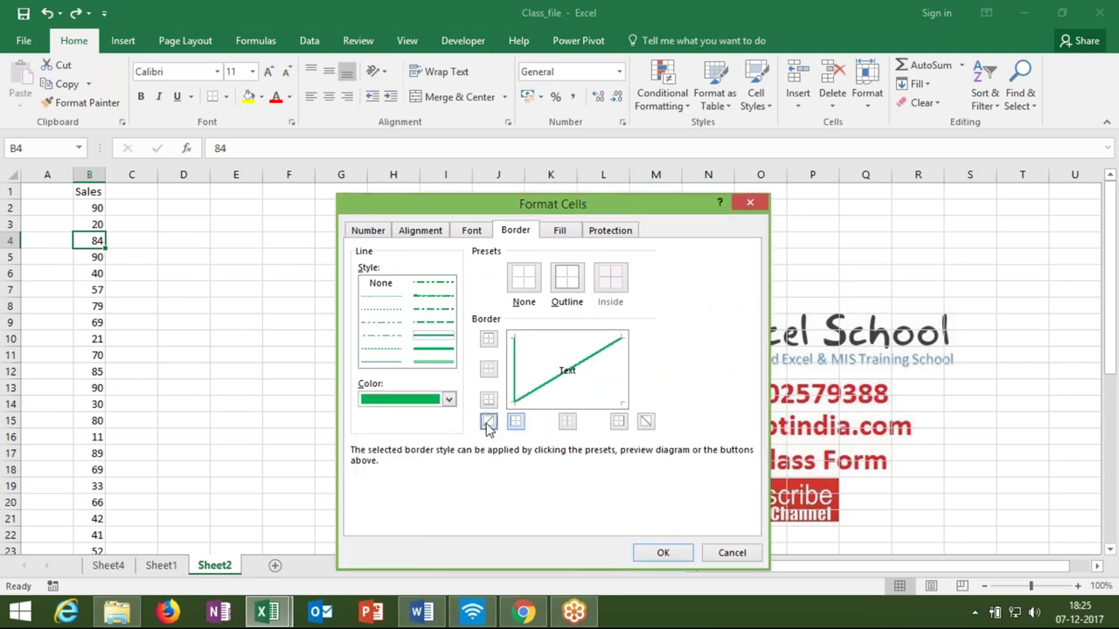
left_click(673, 554)
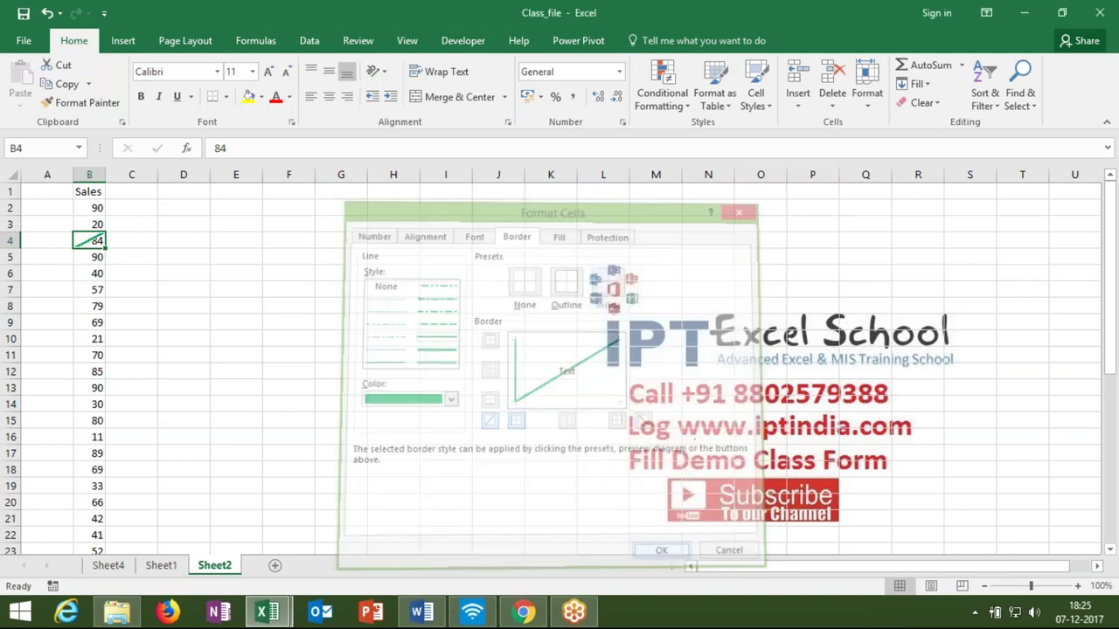
left_click(85, 319)
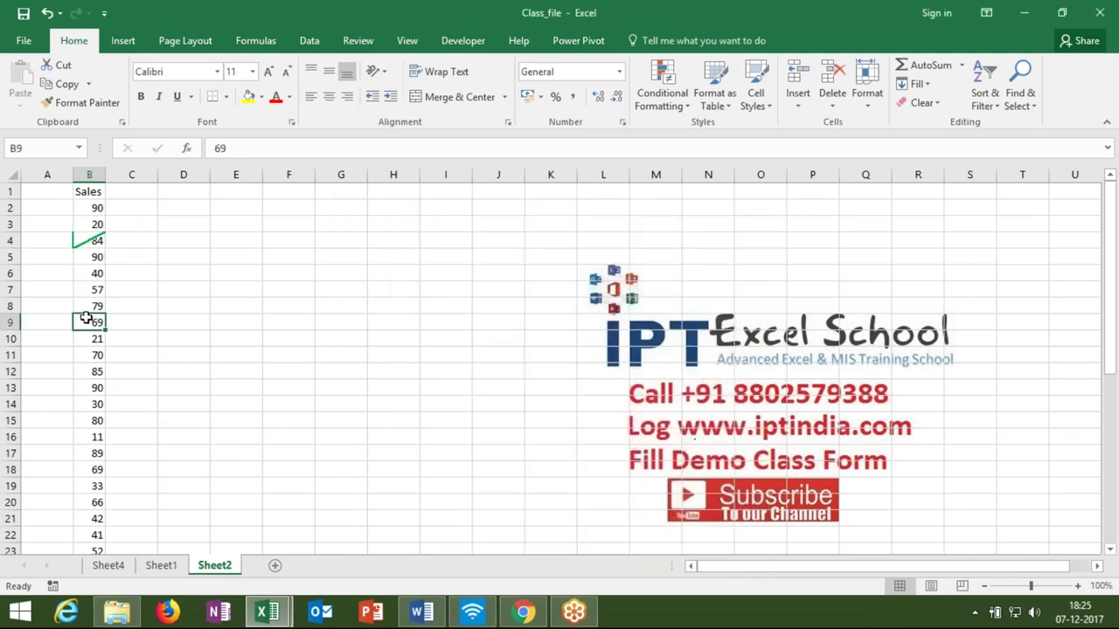
left_click(622, 124)
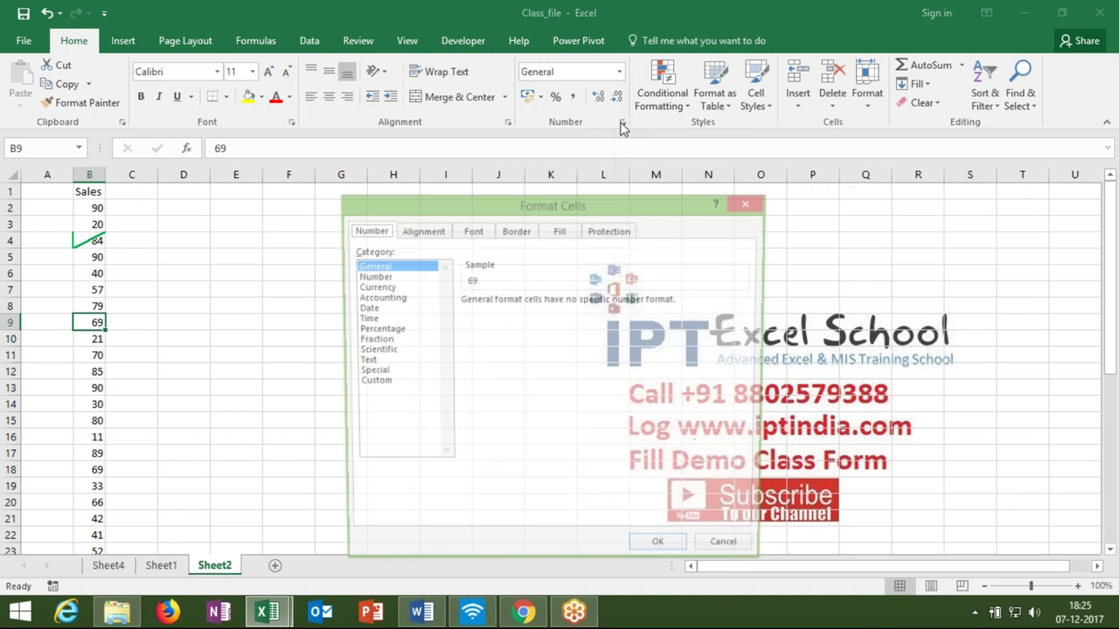
Step: Give B9 a red X of two medium diagonal borders, then select B12, B9 and B11
left_click(515, 229)
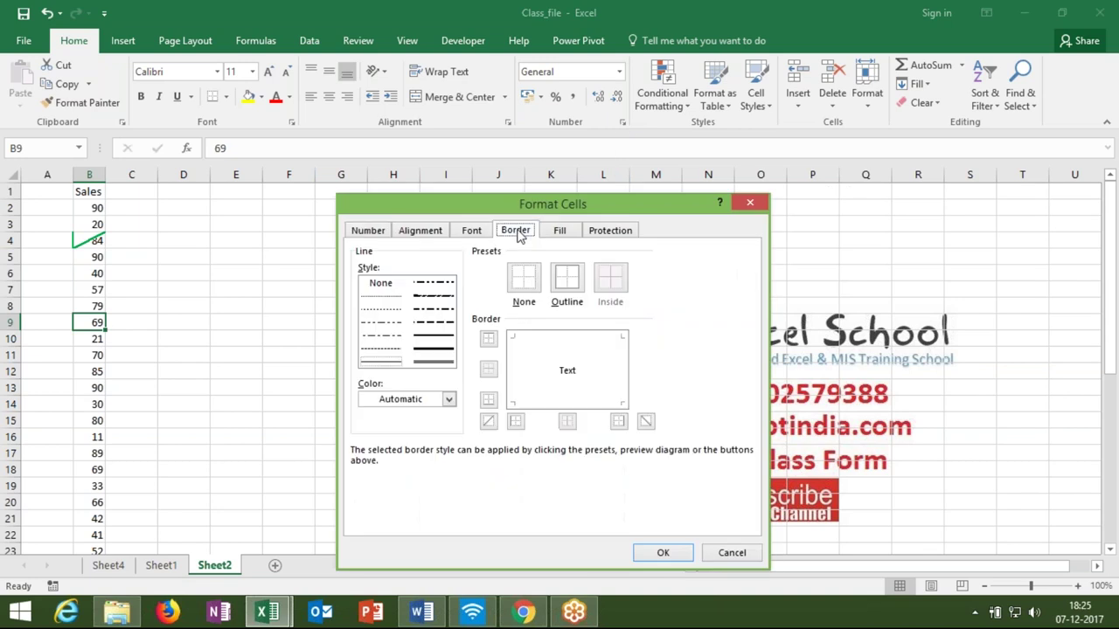
left_click(439, 337)
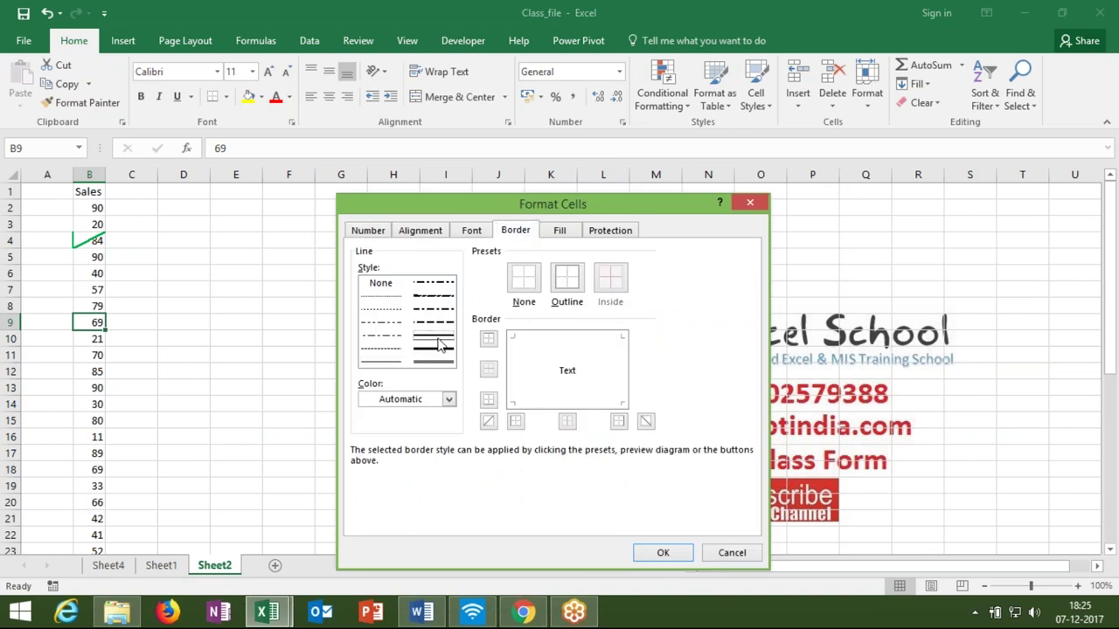
left_click(426, 408)
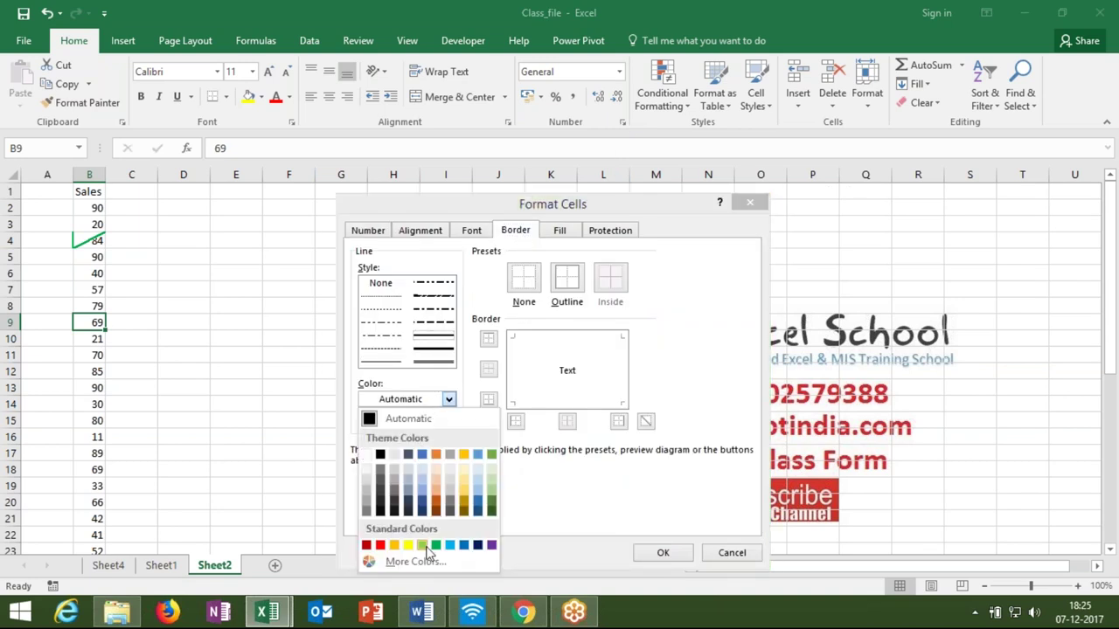
left_click(381, 545)
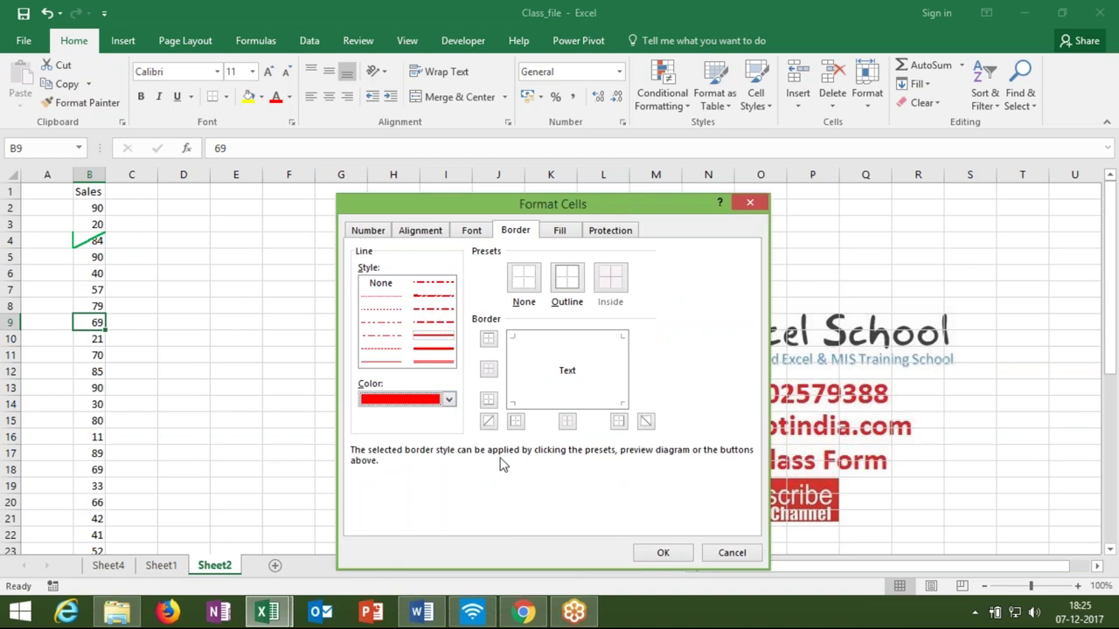
left_click(488, 422)
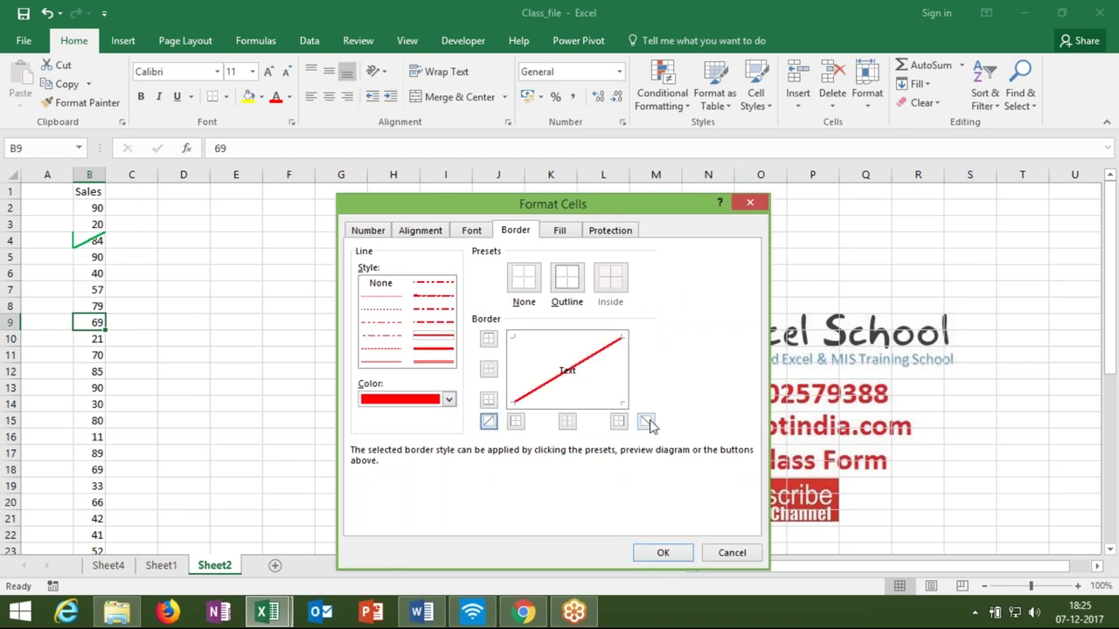
left_click(647, 422)
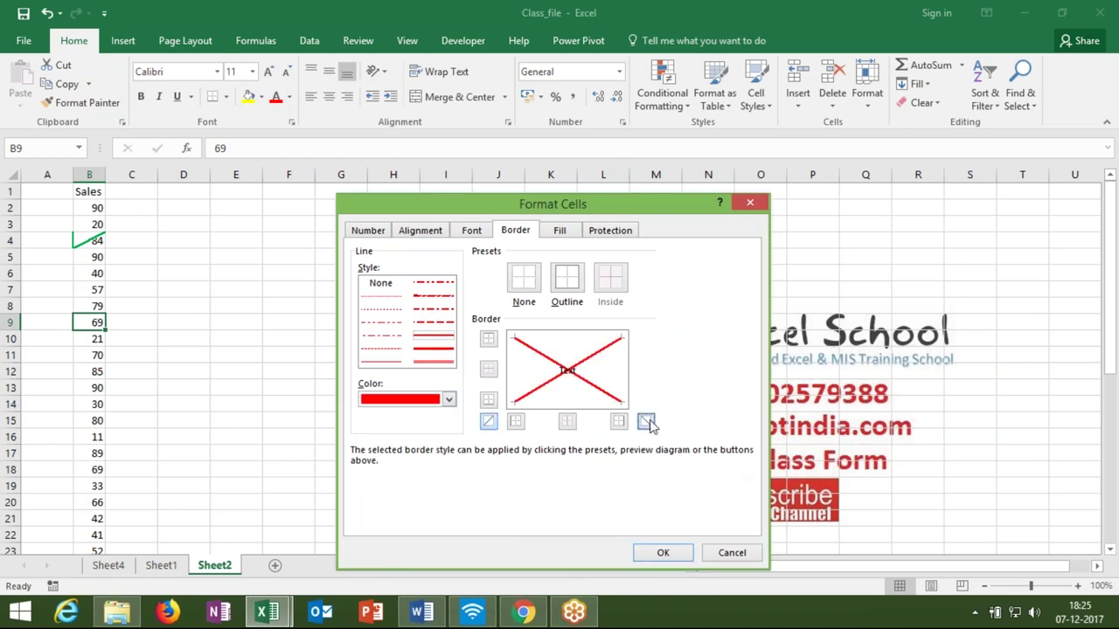
left_click(661, 553)
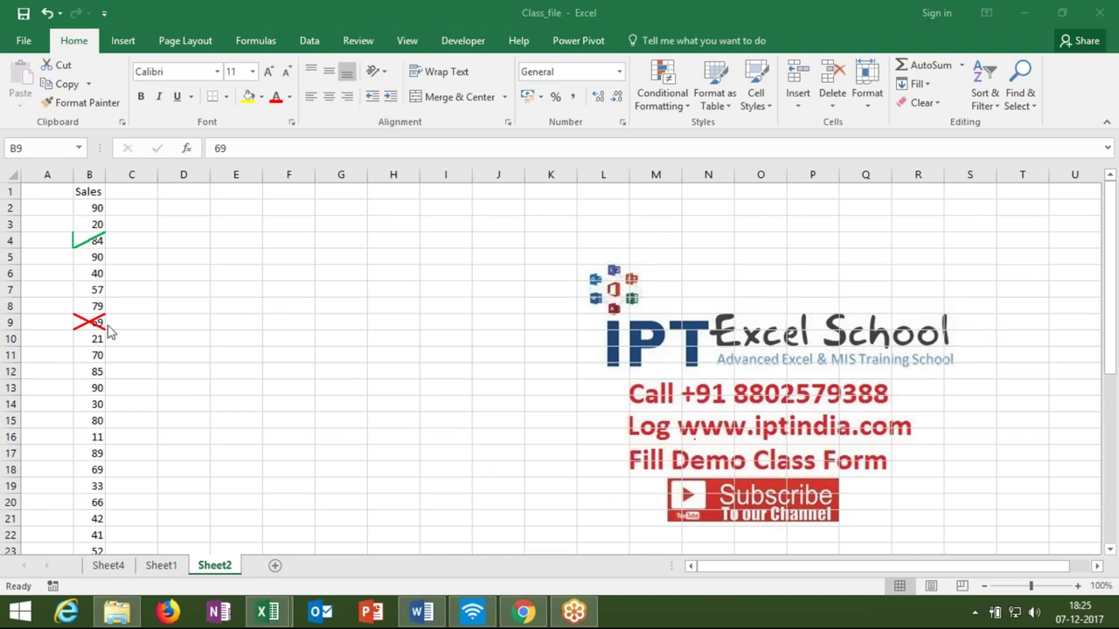
left_click(90, 374)
left_click(91, 324)
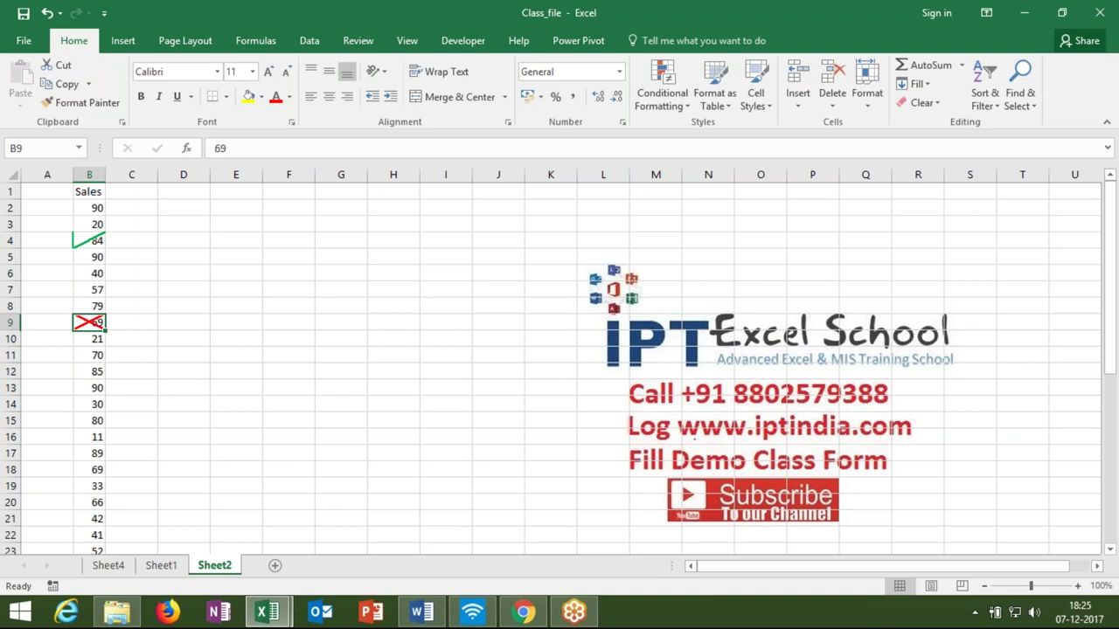
left_click(99, 238)
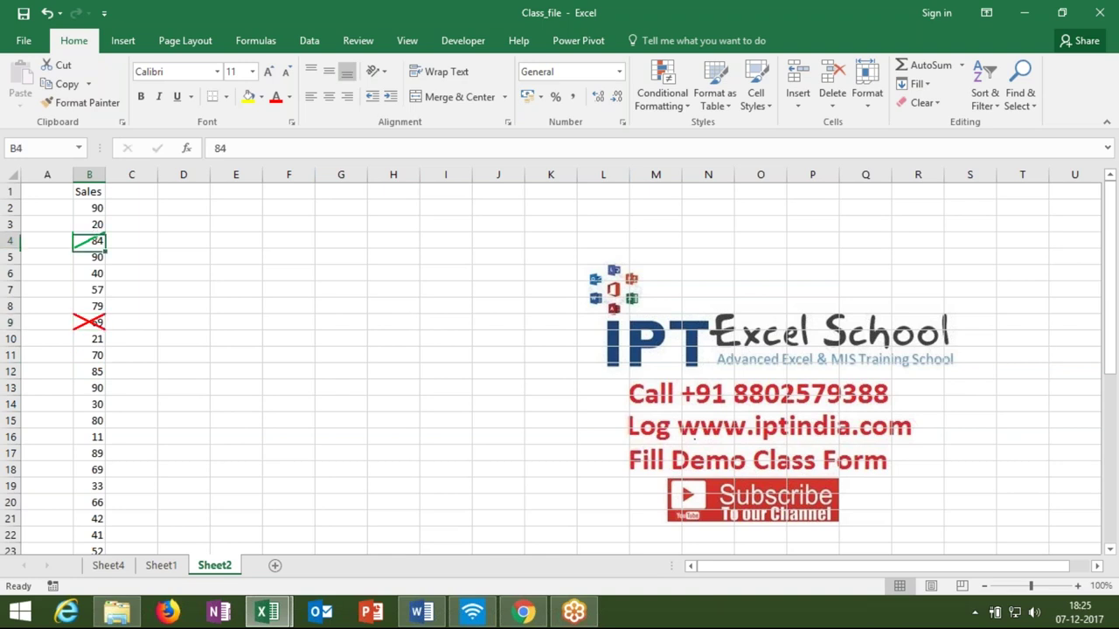
Step: Draw the red diagonal X over B14 and B17, then select B20
left_click(96, 357)
double_click(98, 402)
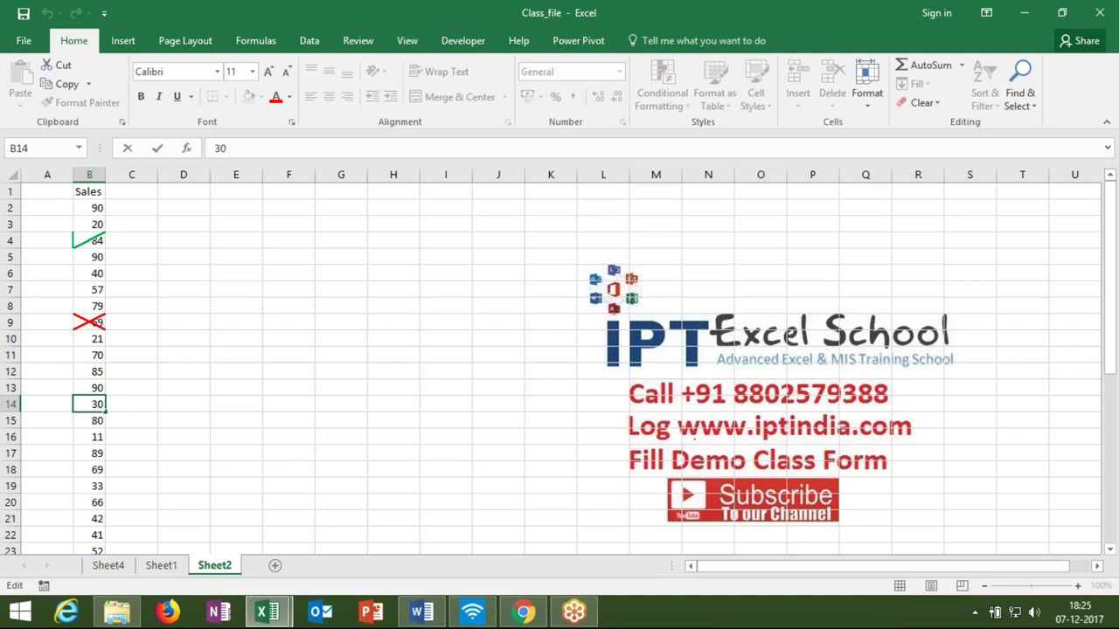
key("Escape")
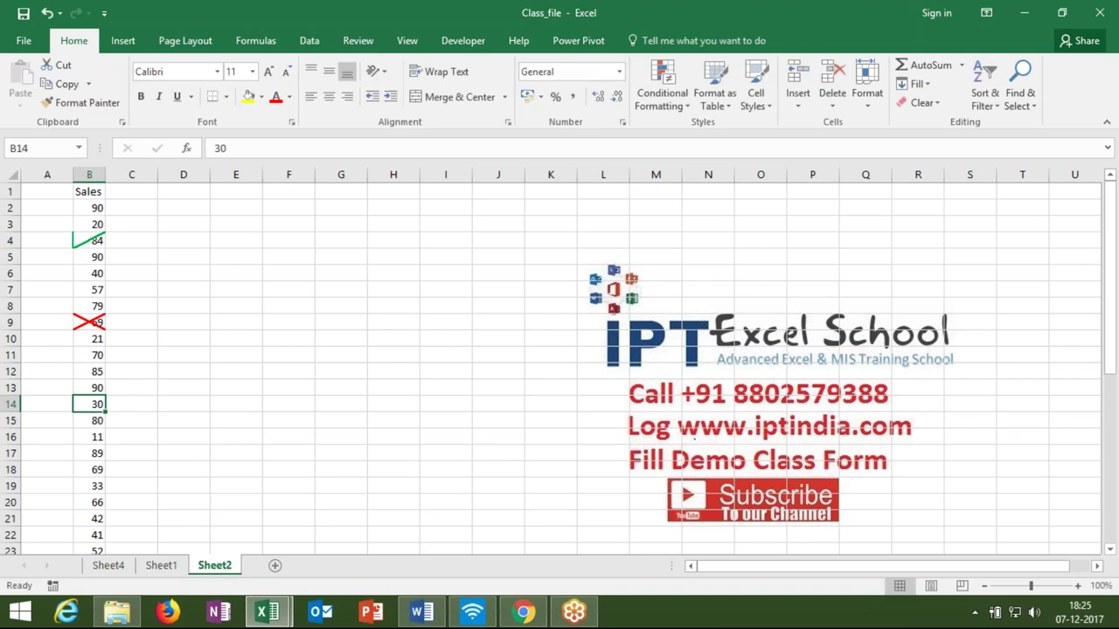
left_click_drag(74, 398, 104, 409)
left_click_drag(74, 410, 104, 397)
left_click(94, 453)
left_click_drag(75, 447, 104, 458)
left_click_drag(74, 460, 104, 445)
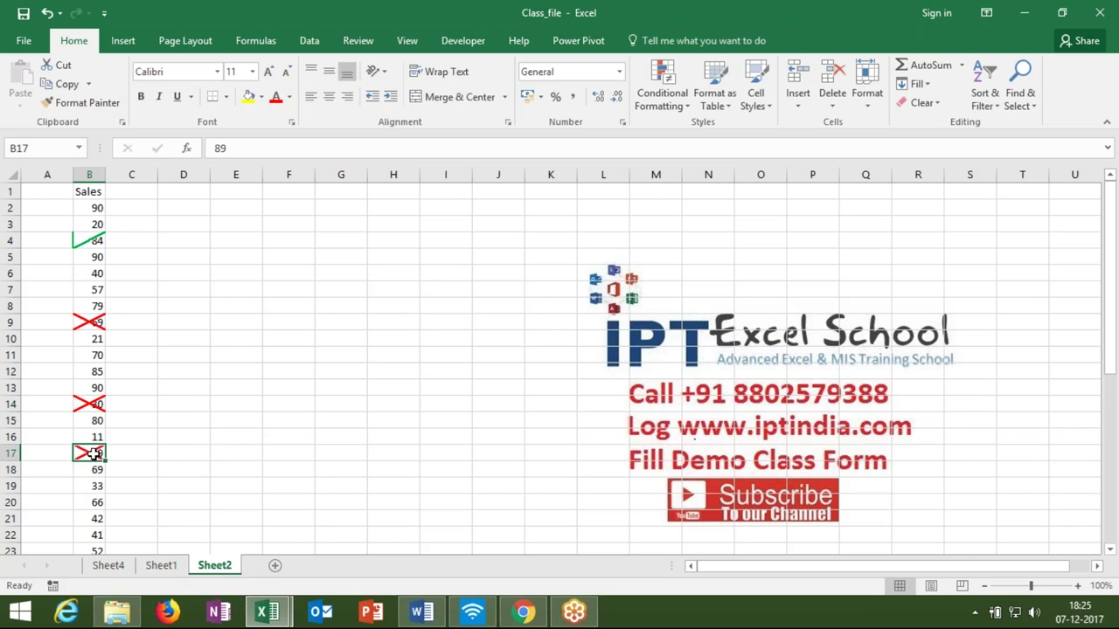
left_click(96, 500)
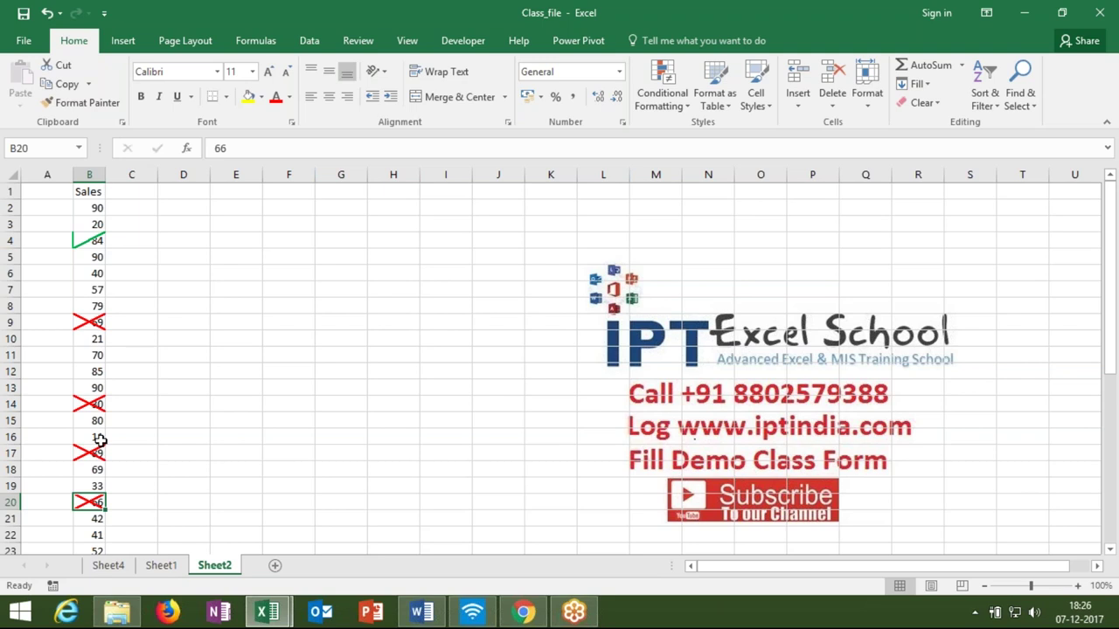
Step: Check the diagonal marks on B4, B9 and B14, ending on empty cell C2
left_click(98, 385)
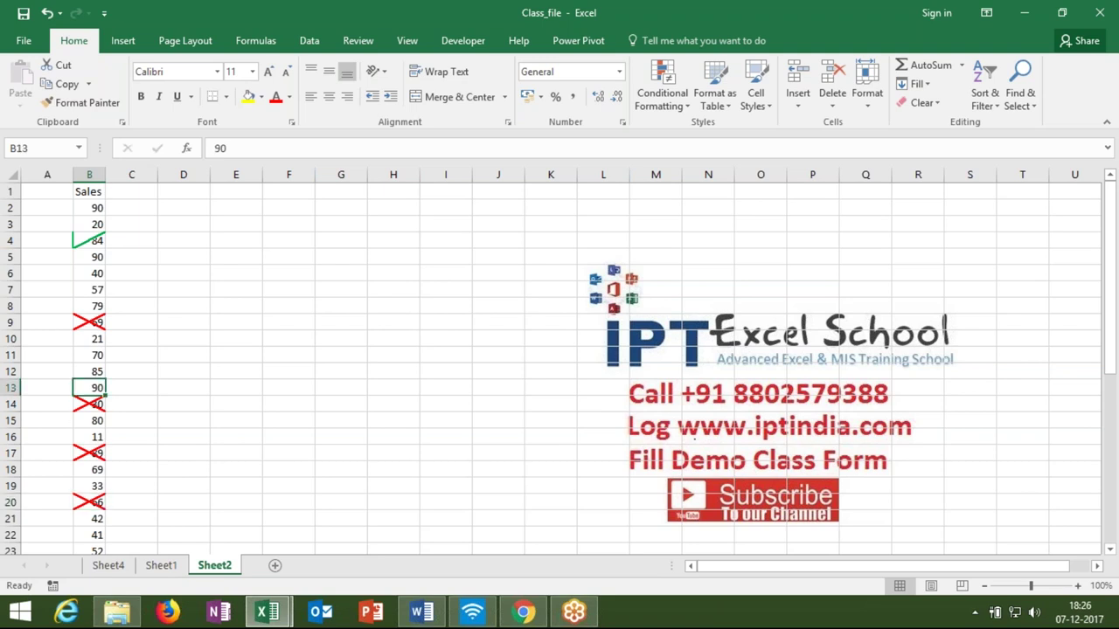
left_click(98, 273)
key("Down")
key("Down")
key("Down")
key("Down")
key("Down")
key("Down")
key("Down")
key("Down")
key("Down")
key("Up")
key("Up")
key("Up")
key("Up")
key("Up")
key("Up")
key("Up")
key("Up")
key("Up")
key("Up")
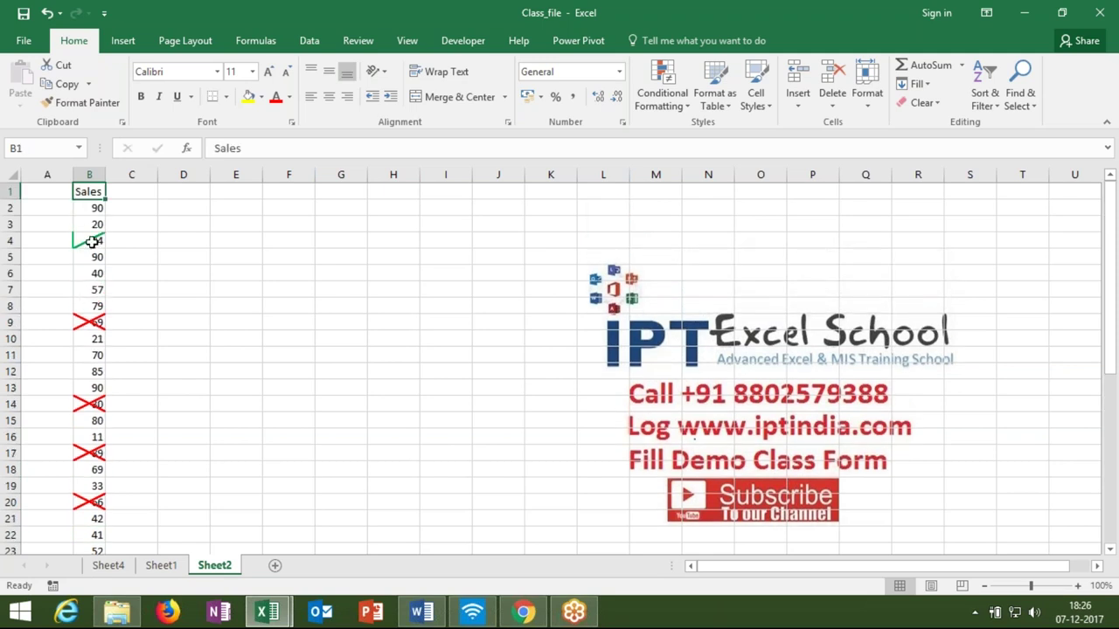
left_click(92, 242)
left_click(91, 320)
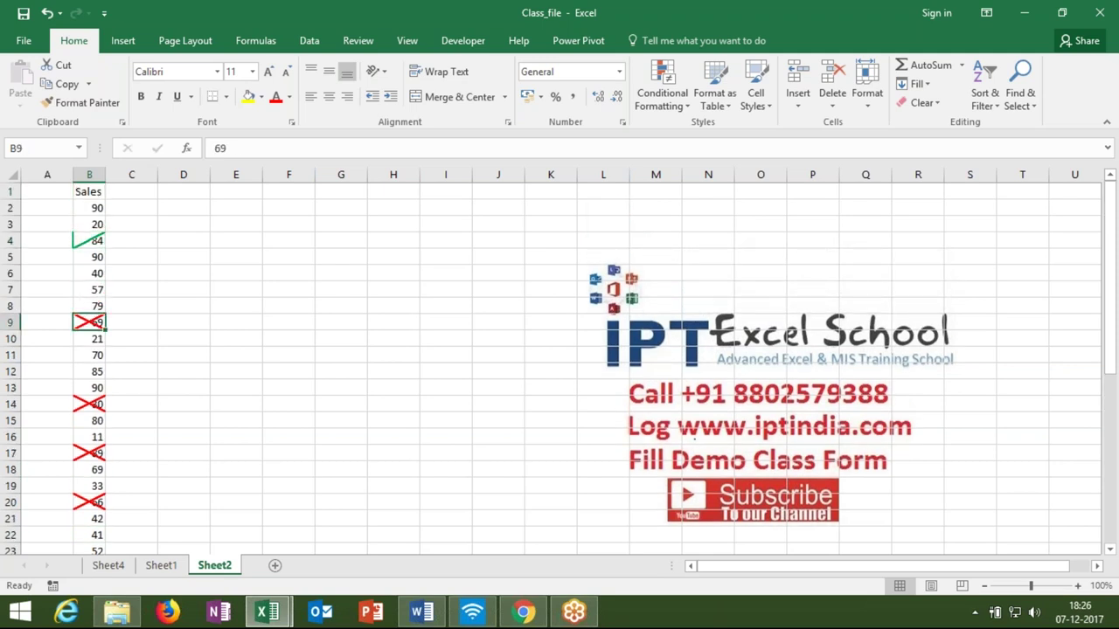
left_click(95, 406)
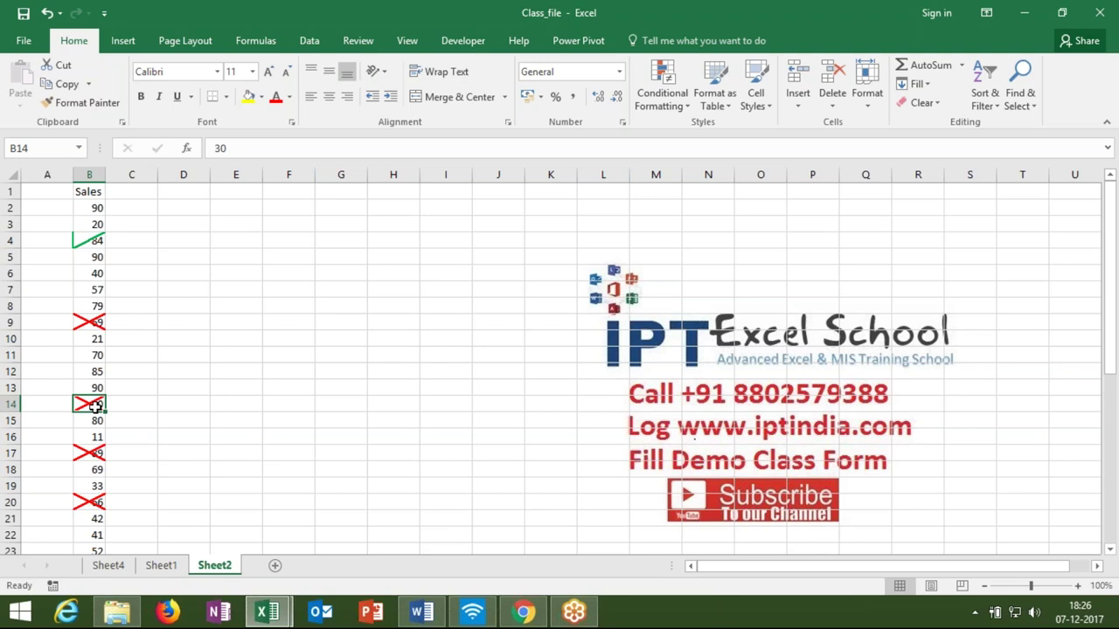
left_click(94, 209)
left_click(85, 253)
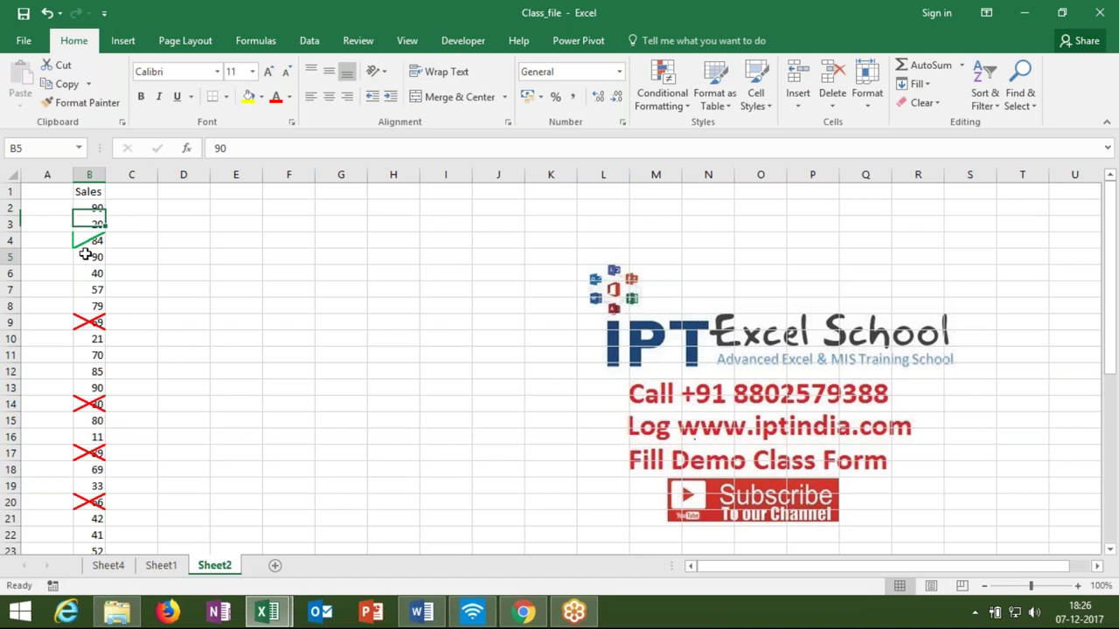
left_click(87, 323)
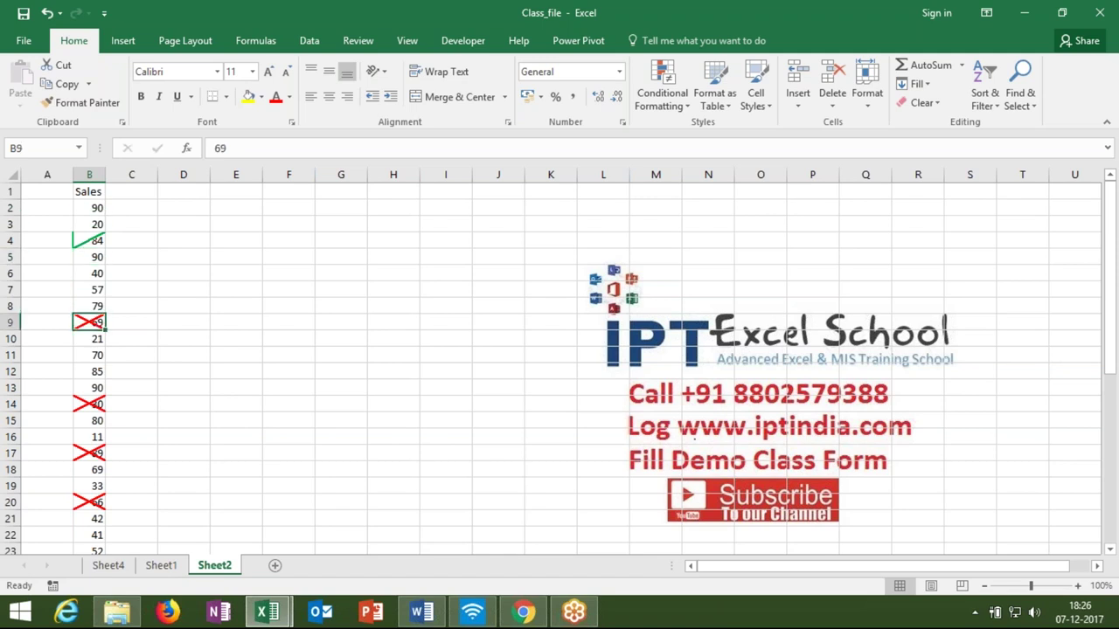
left_click(89, 241)
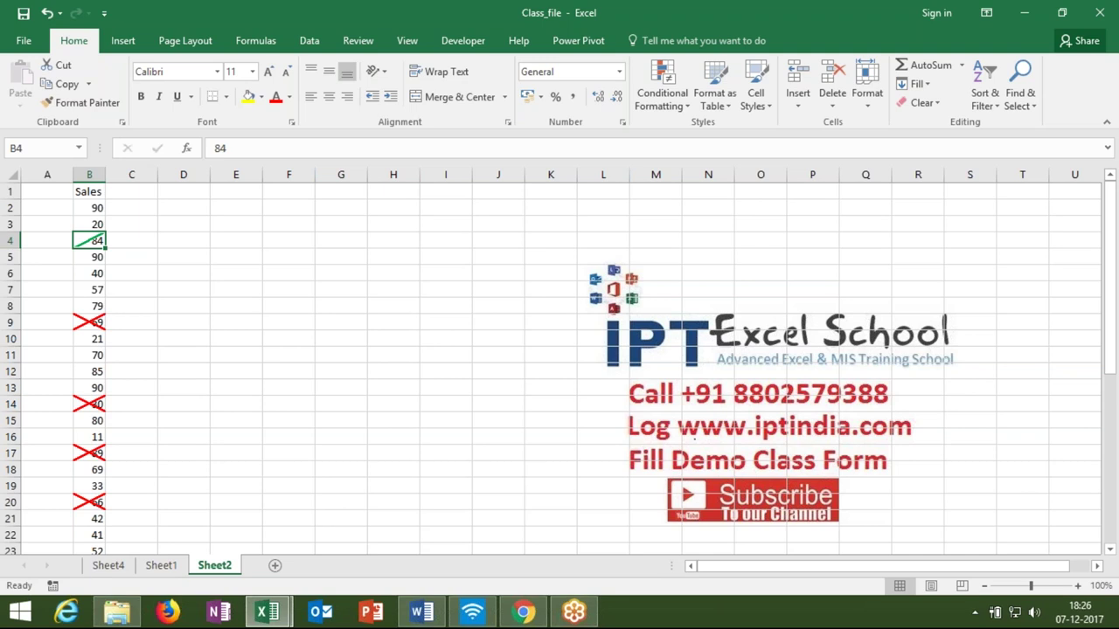
left_click(96, 224)
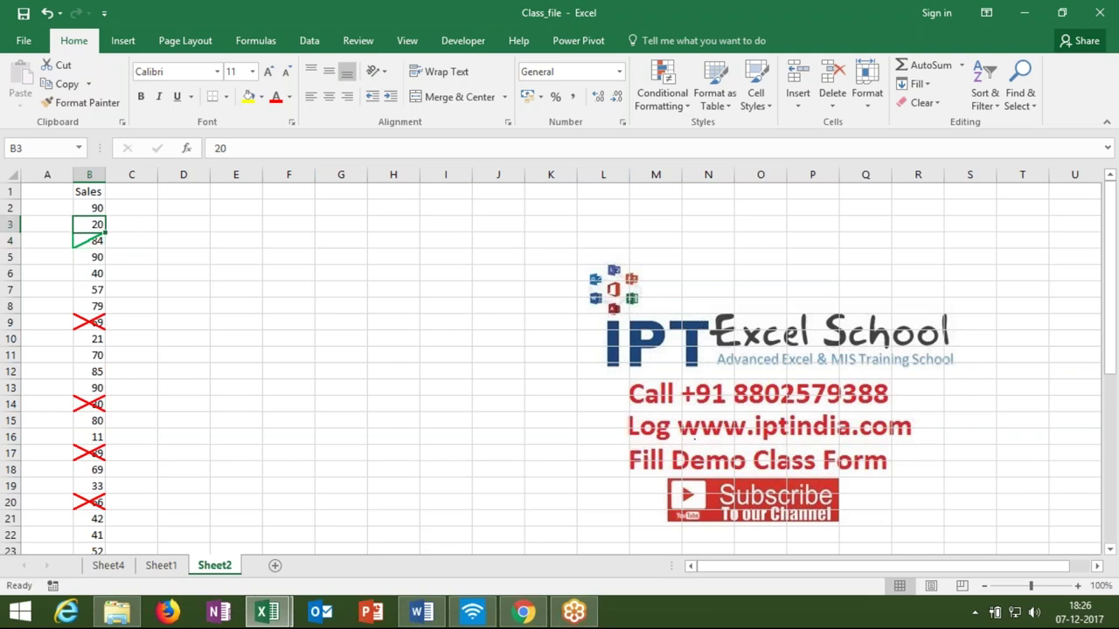
left_click(118, 210)
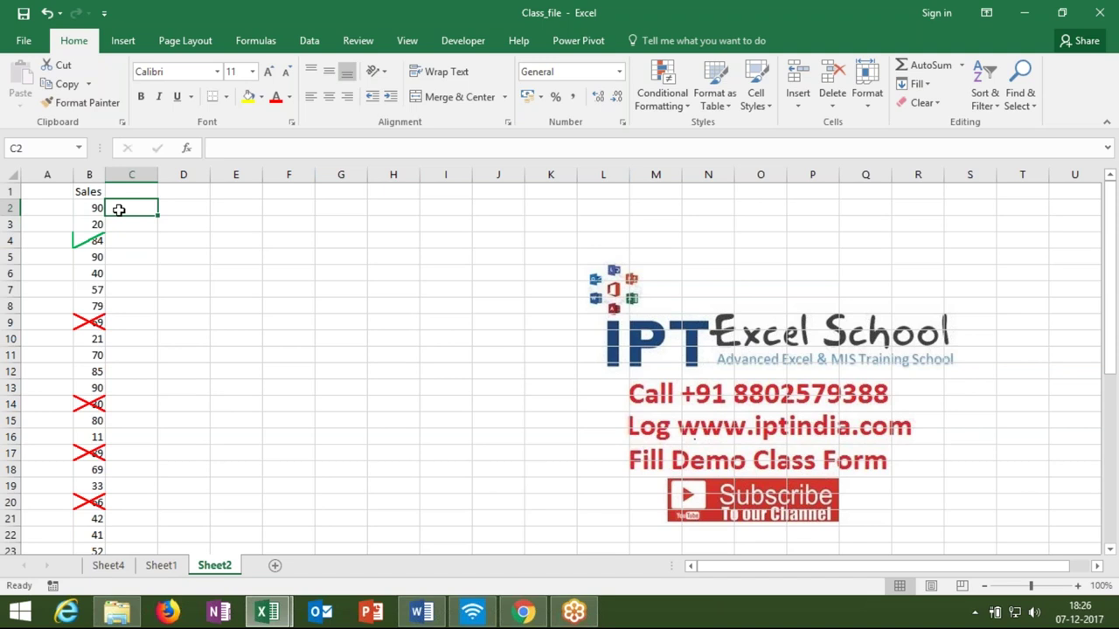
Step: Enter P in cell C2
type("P")
key("Return")
key("Up")
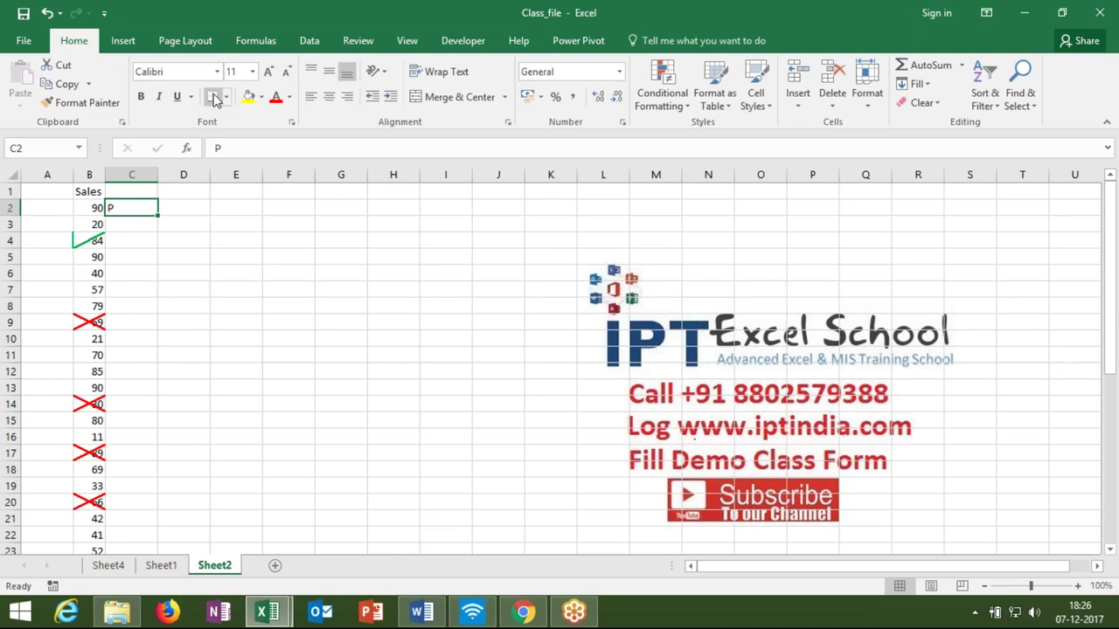
Step: Set C2's font to Wingdings 2 so the P shows as a check mark
left_click(217, 75)
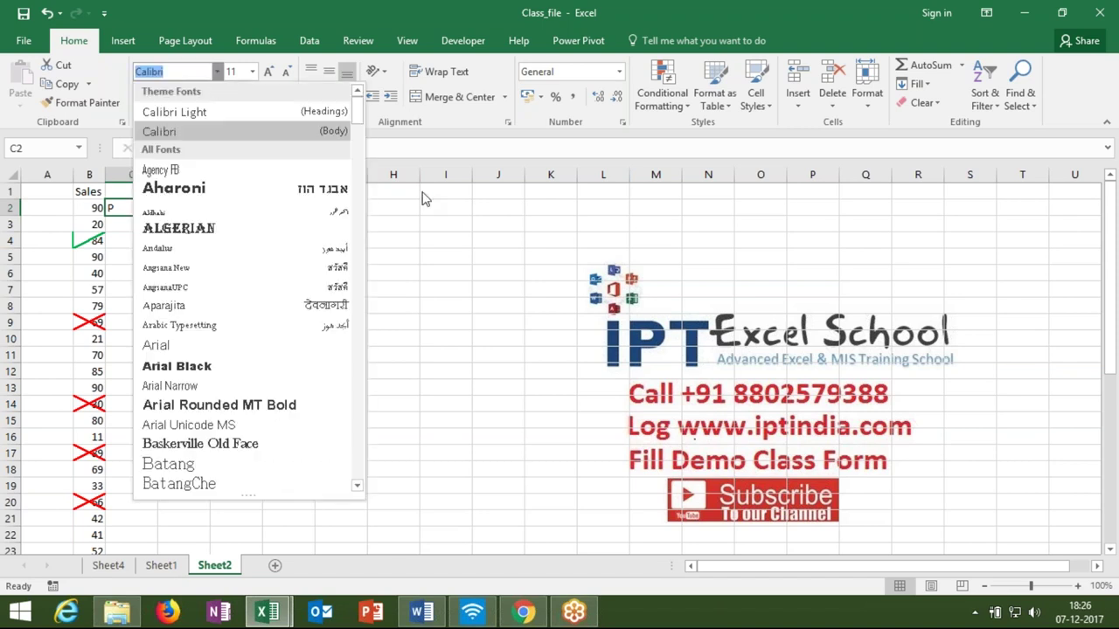
scroll(364, 120, "down", 1)
scroll(365, 218, "down", 3)
scroll(365, 263, "down", 6)
scroll(366, 365, "down", 10)
scroll(365, 365, "down", 5)
scroll(358, 374, "down", 3)
scroll(358, 384, "down", 3)
scroll(361, 428, "down", 4)
left_click_drag(361, 434, 363, 460)
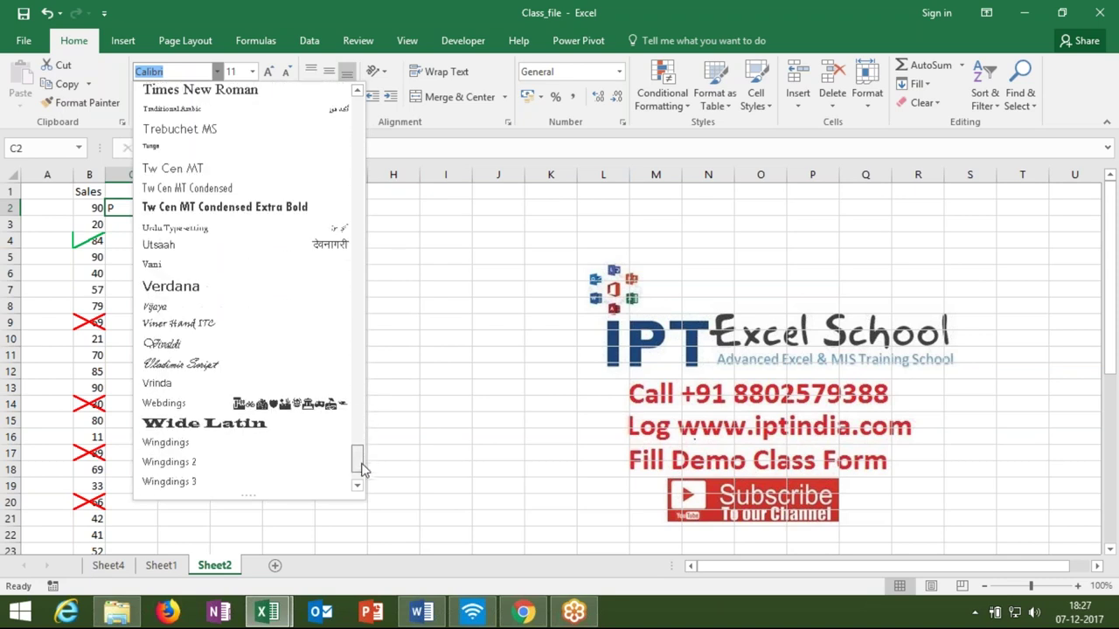
left_click_drag(364, 459, 358, 470)
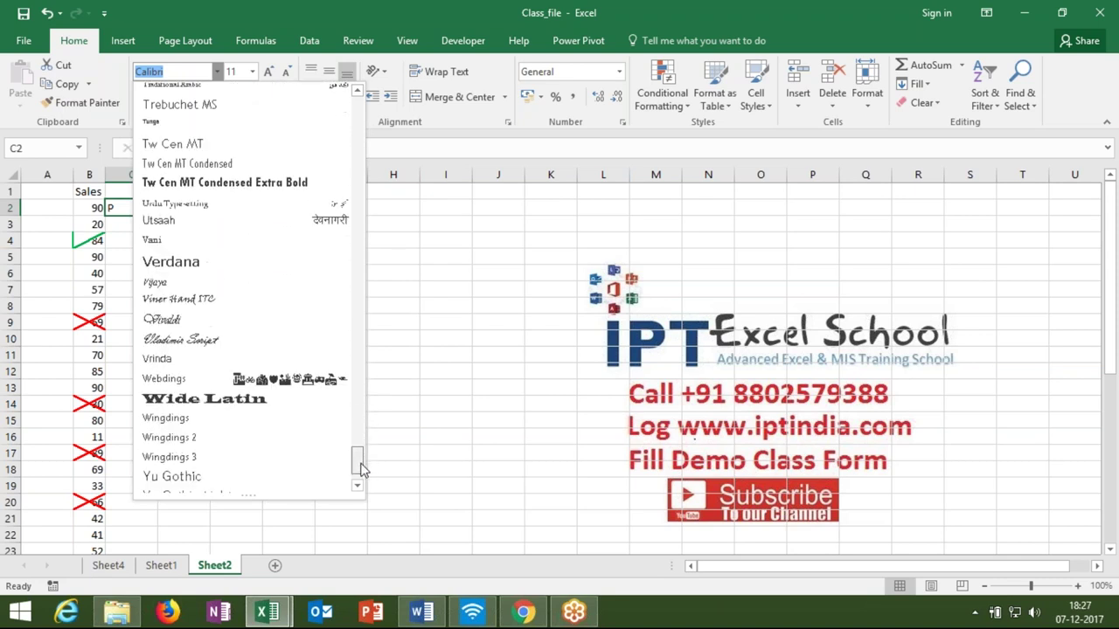
left_click(279, 437)
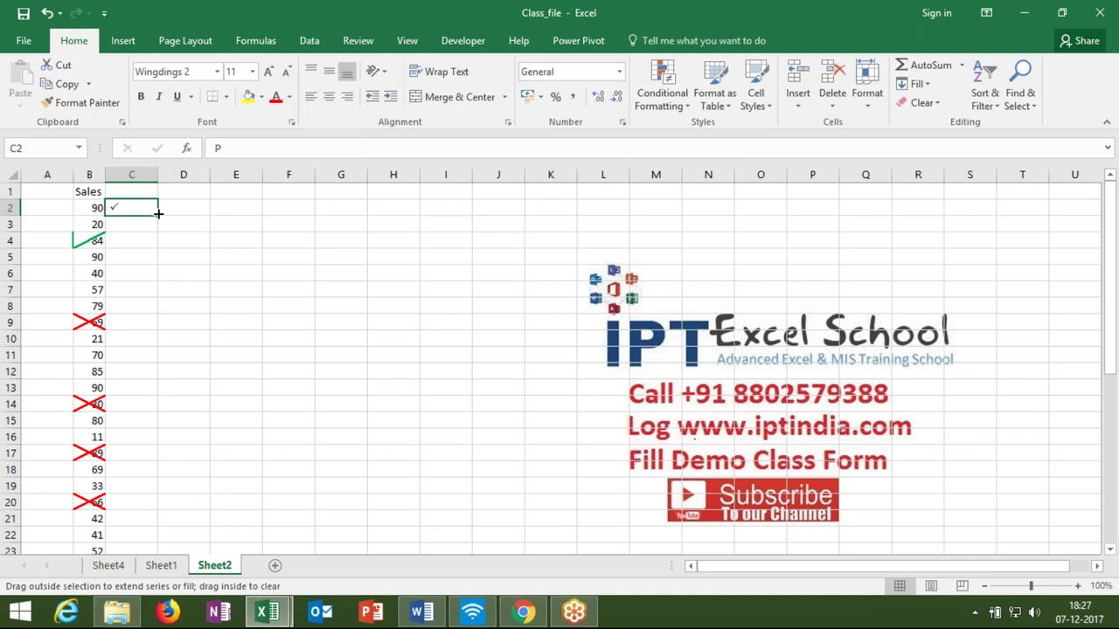
Step: Fill the tick down column C, then type O in C9, C14, C17 and C20 for crosses
double_click(158, 214)
left_click(129, 274)
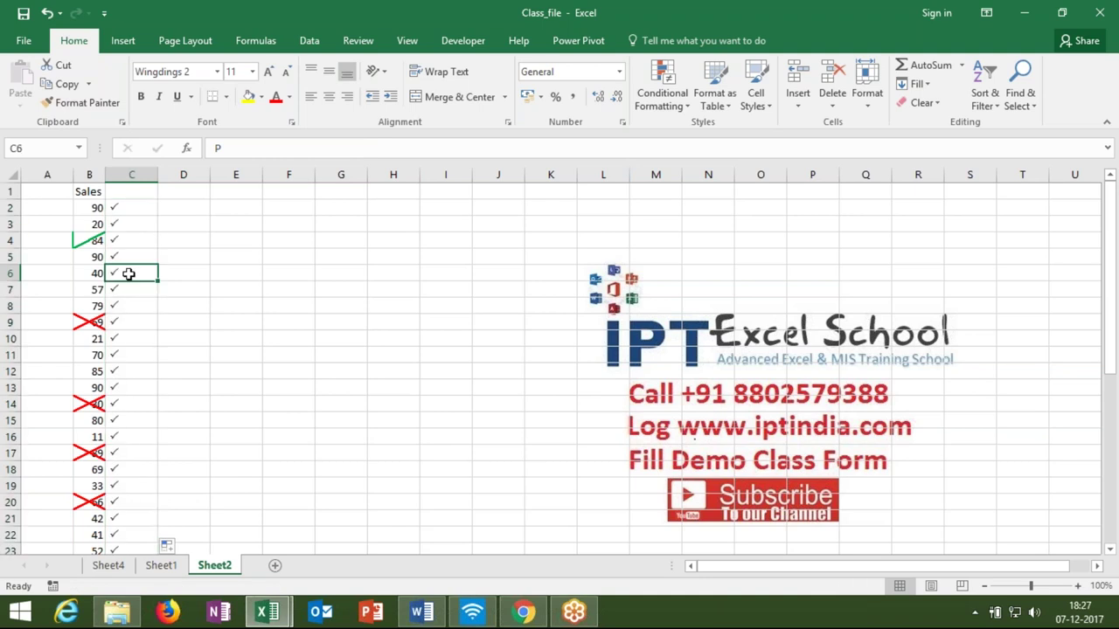
left_click(114, 325)
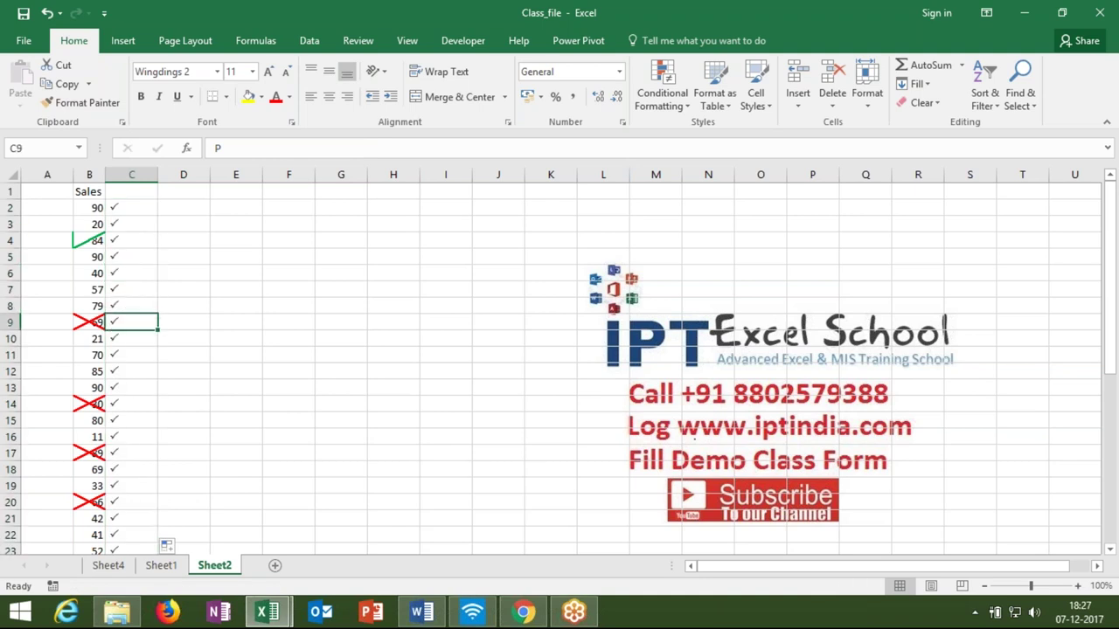
type("O")
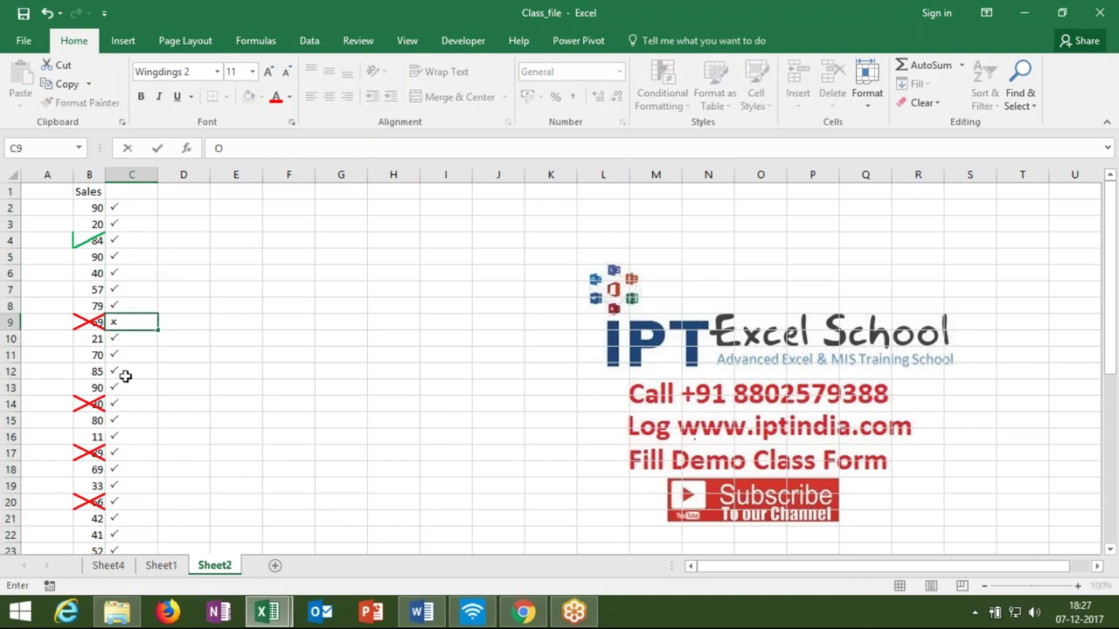
left_click(125, 401)
type("O")
left_click(119, 455)
type("O")
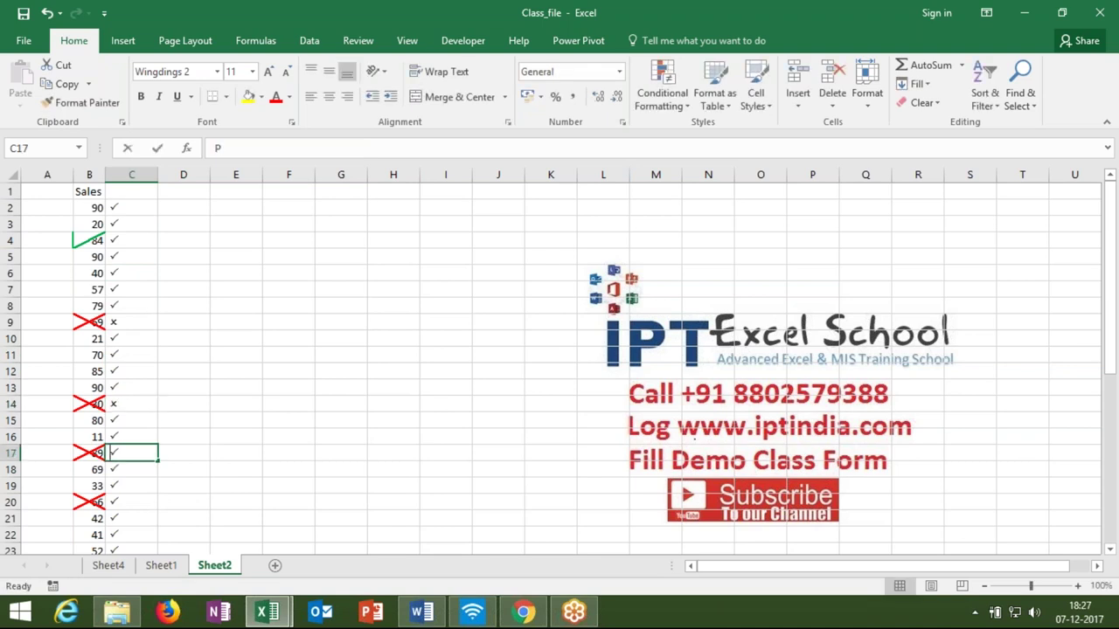
left_click(120, 505)
type("O")
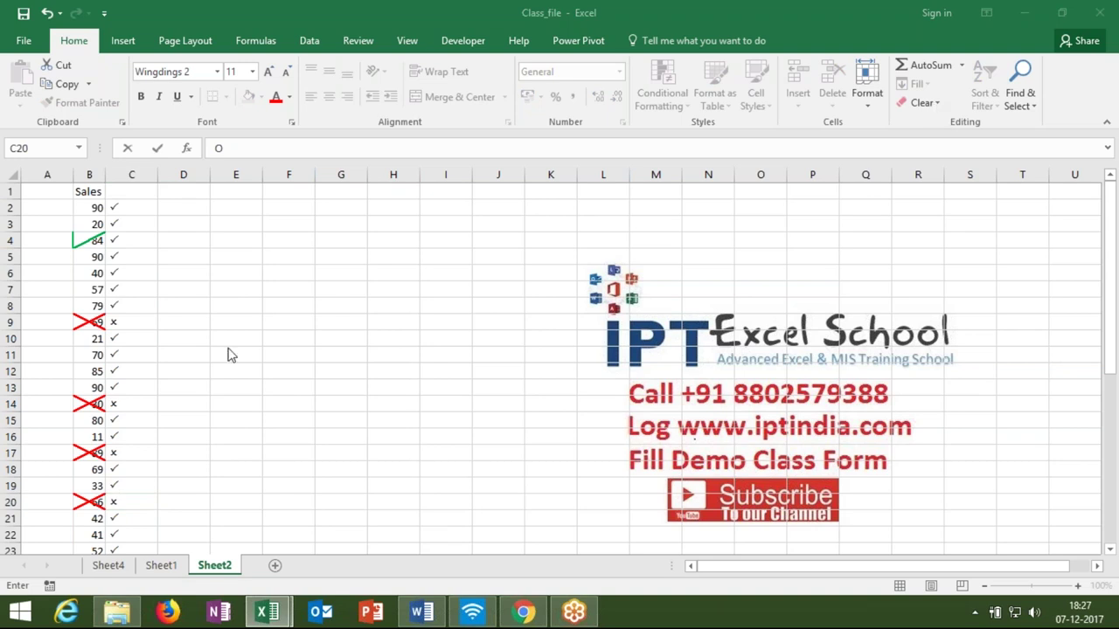
left_click(126, 290)
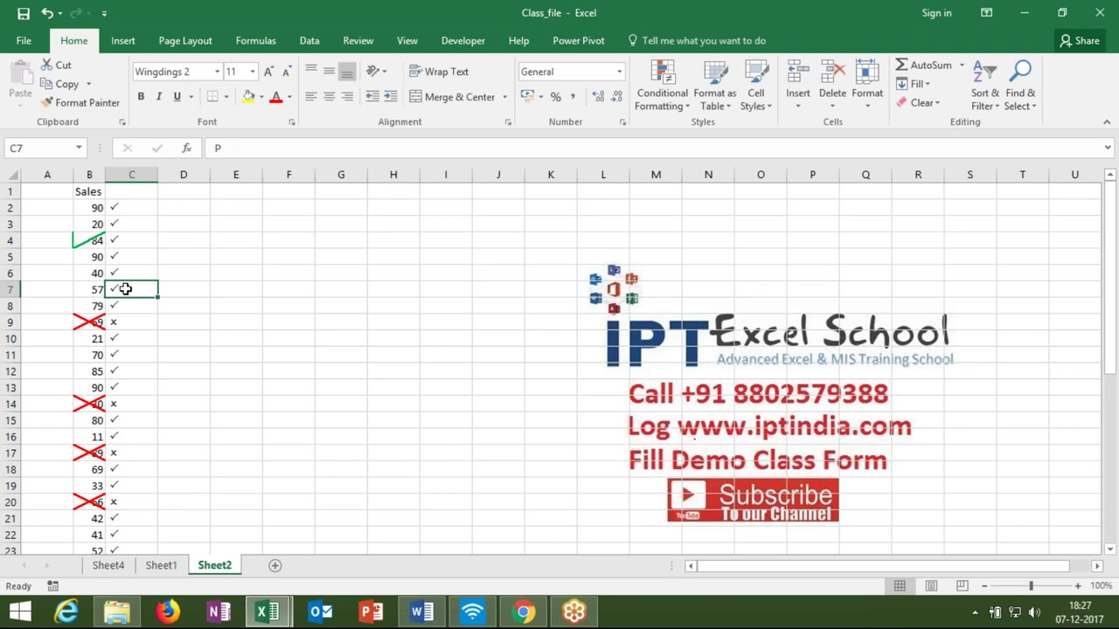
left_click(131, 208)
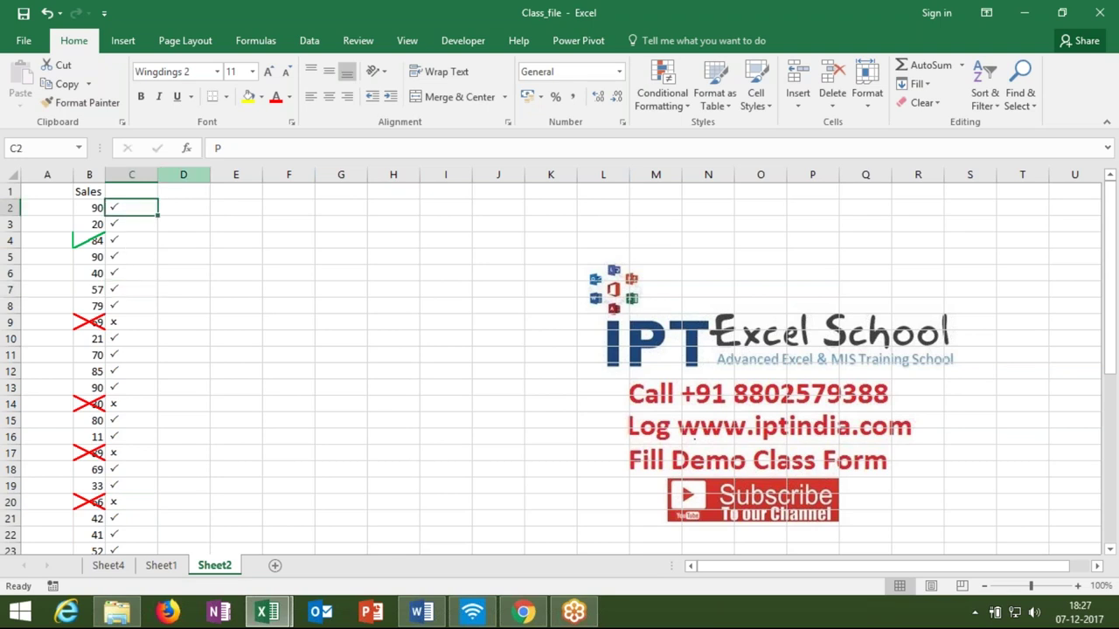
key("F2")
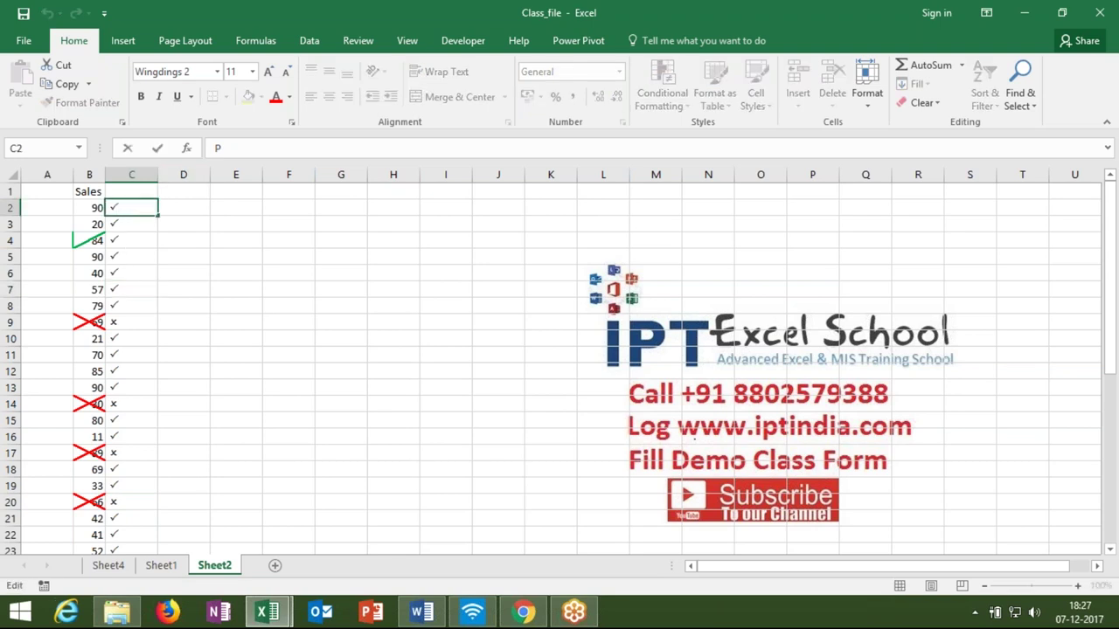
double_click(234, 149)
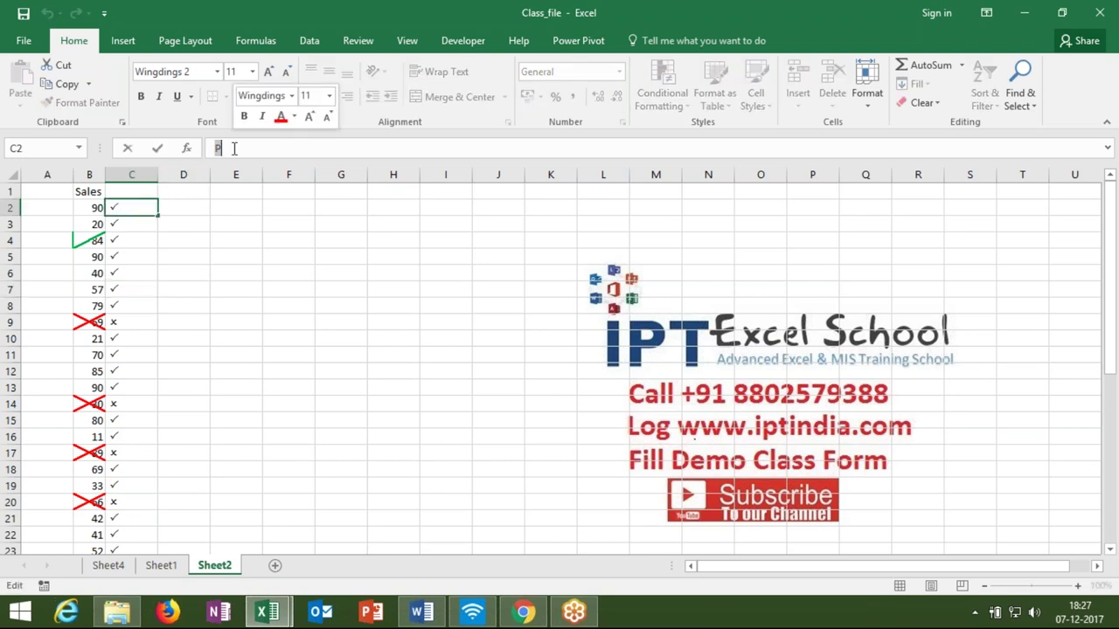
key("Escape")
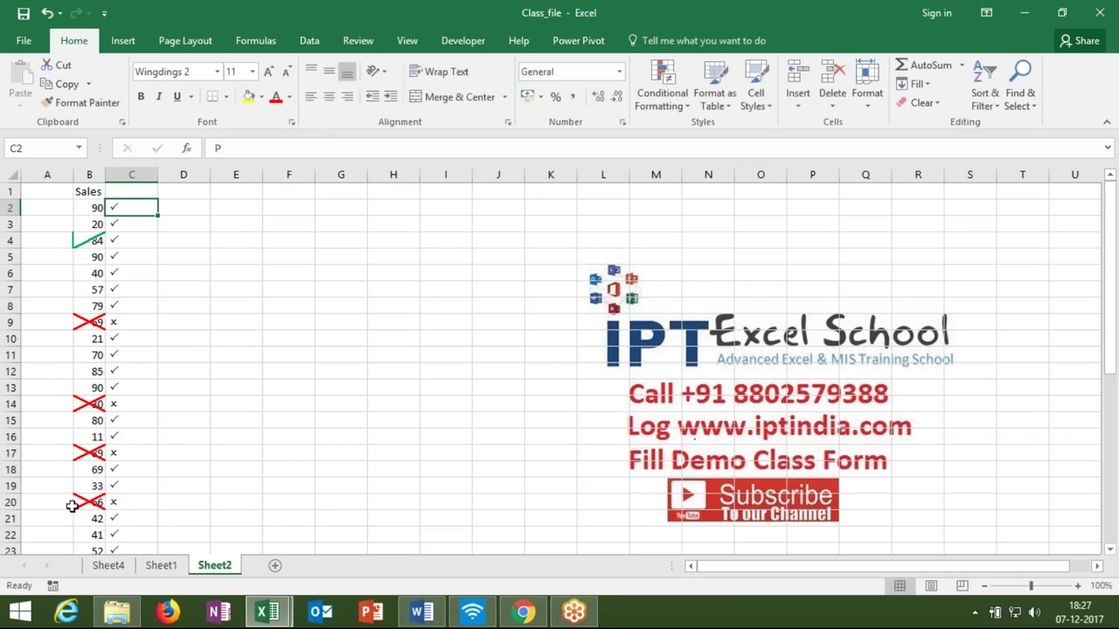
double_click(132, 405)
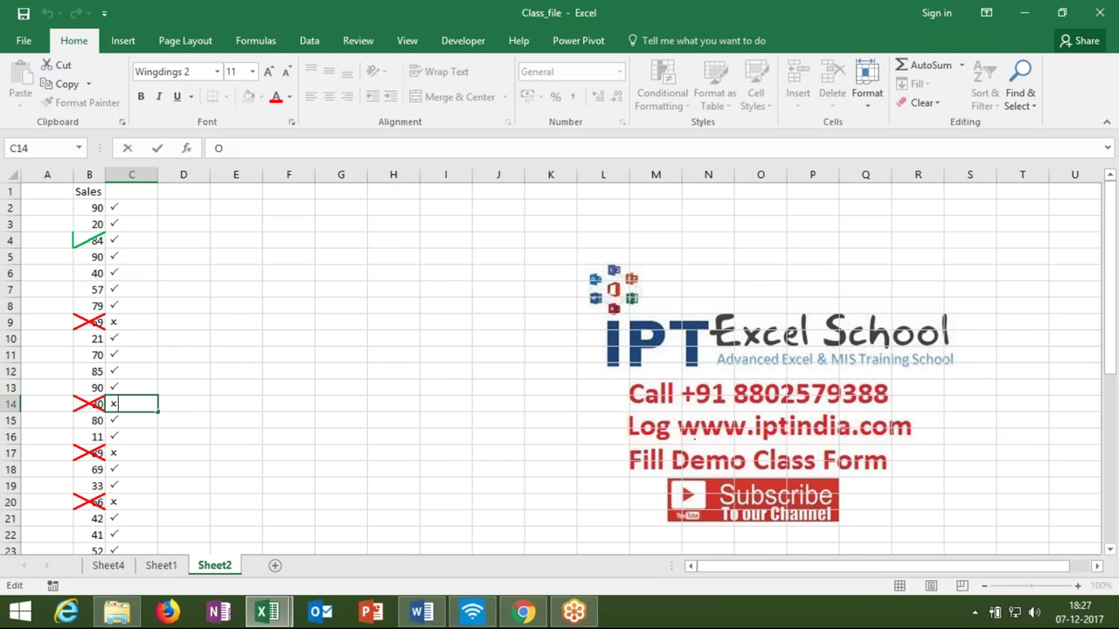
key("Escape")
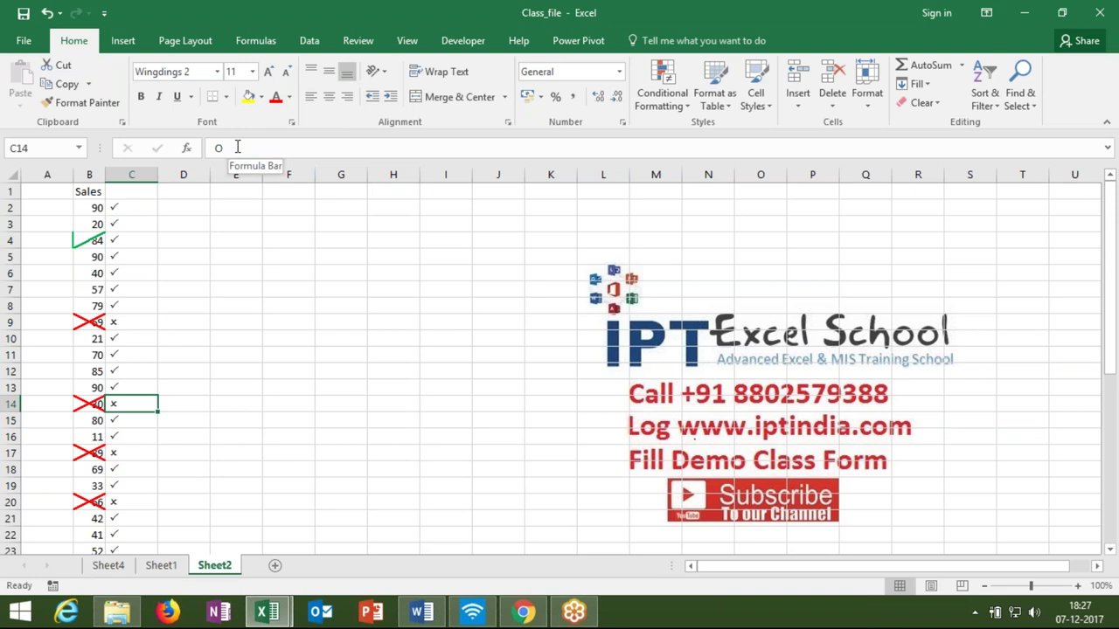
left_click(236, 148)
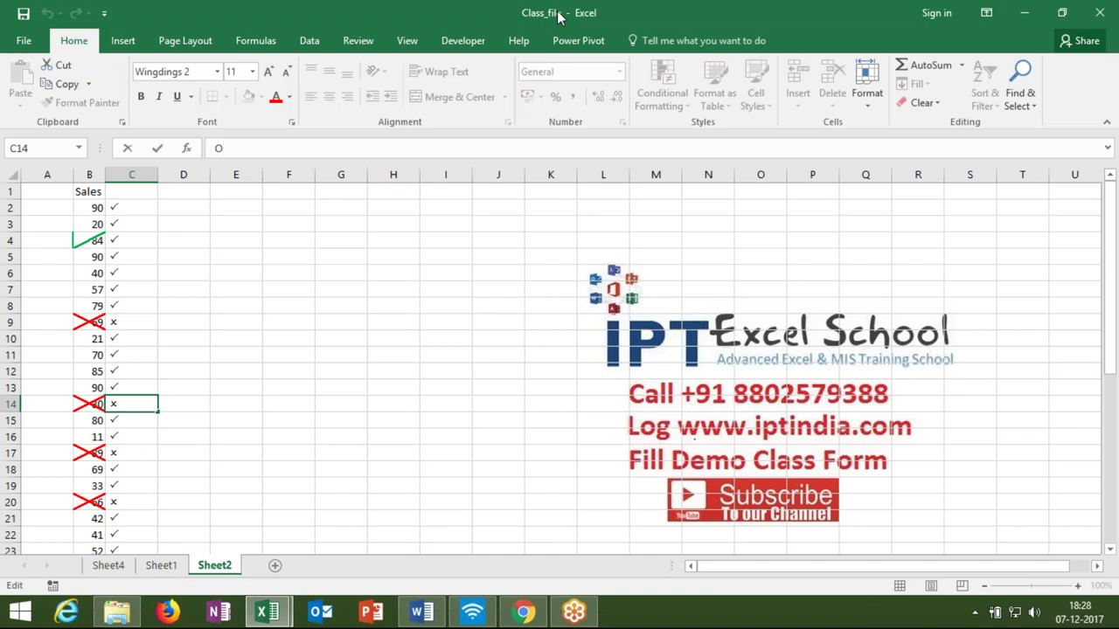
key("Escape")
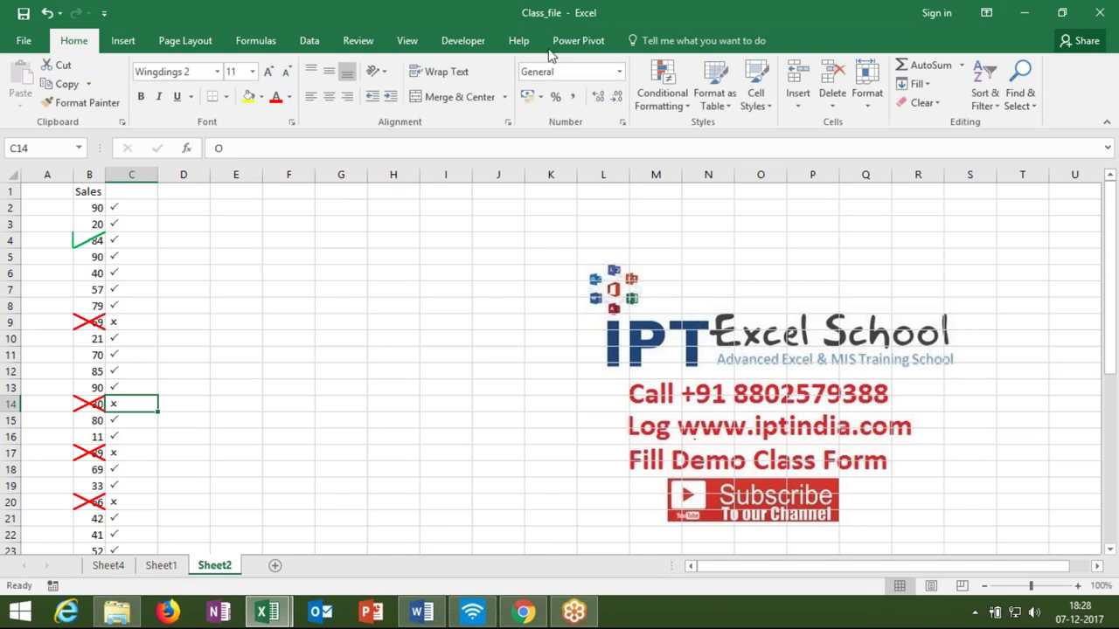
left_click(407, 232)
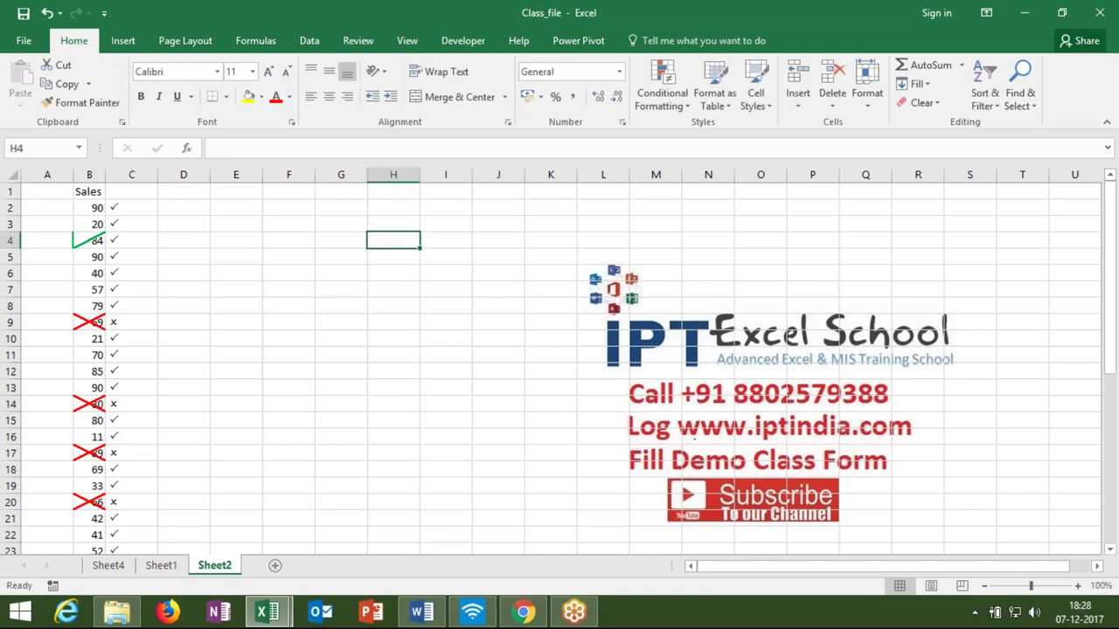
left_click(123, 236)
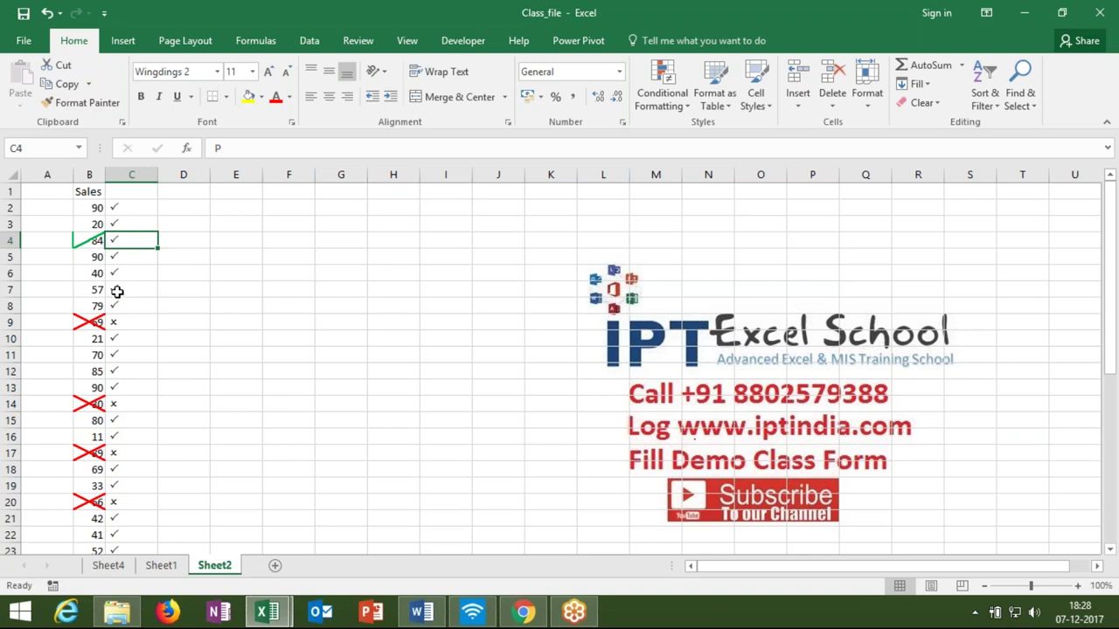
left_click(282, 240)
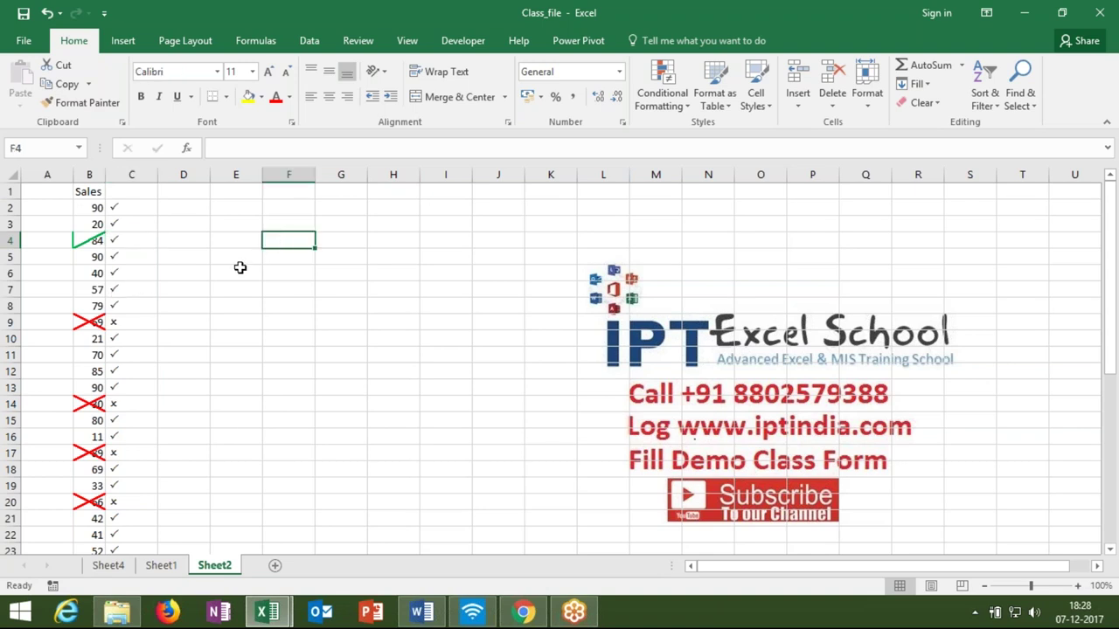
type("J")
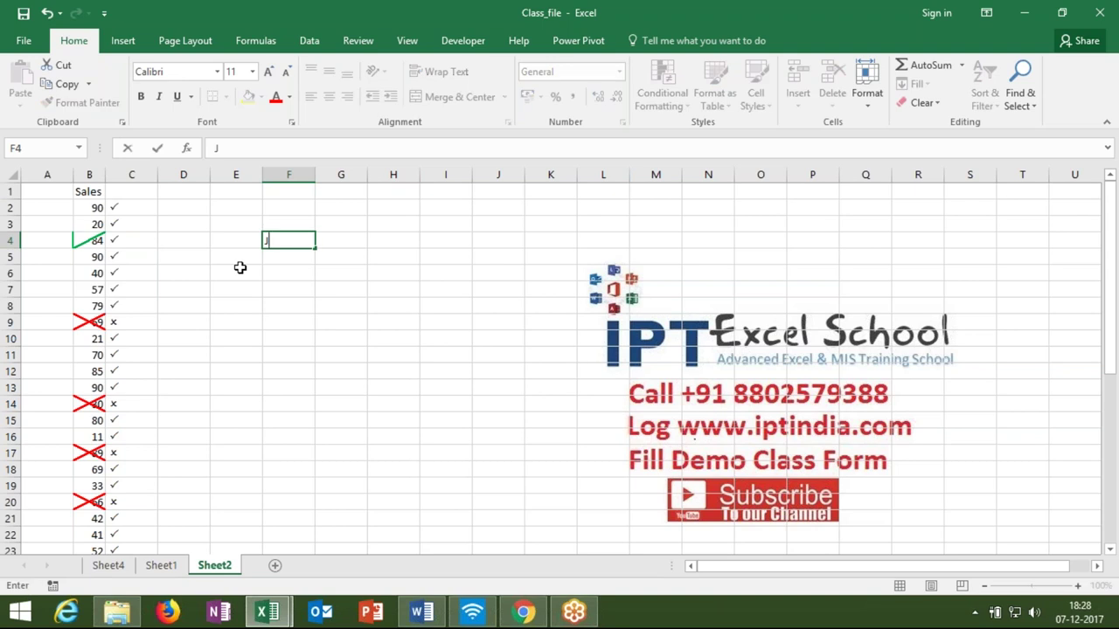
key("Return")
key("Up")
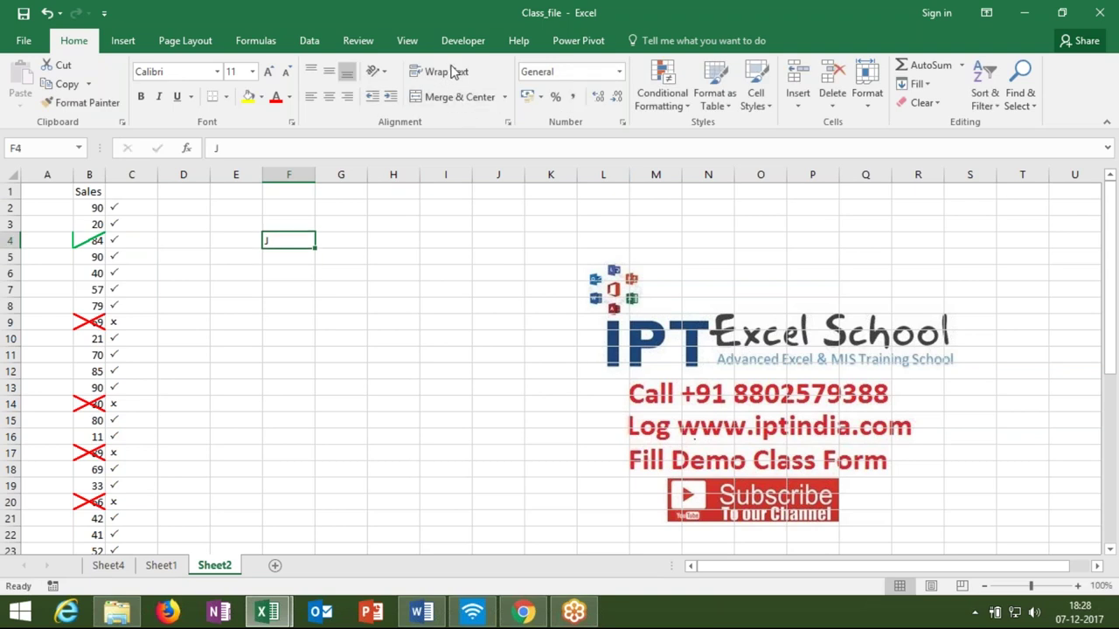
left_click(391, 77)
left_click(398, 112)
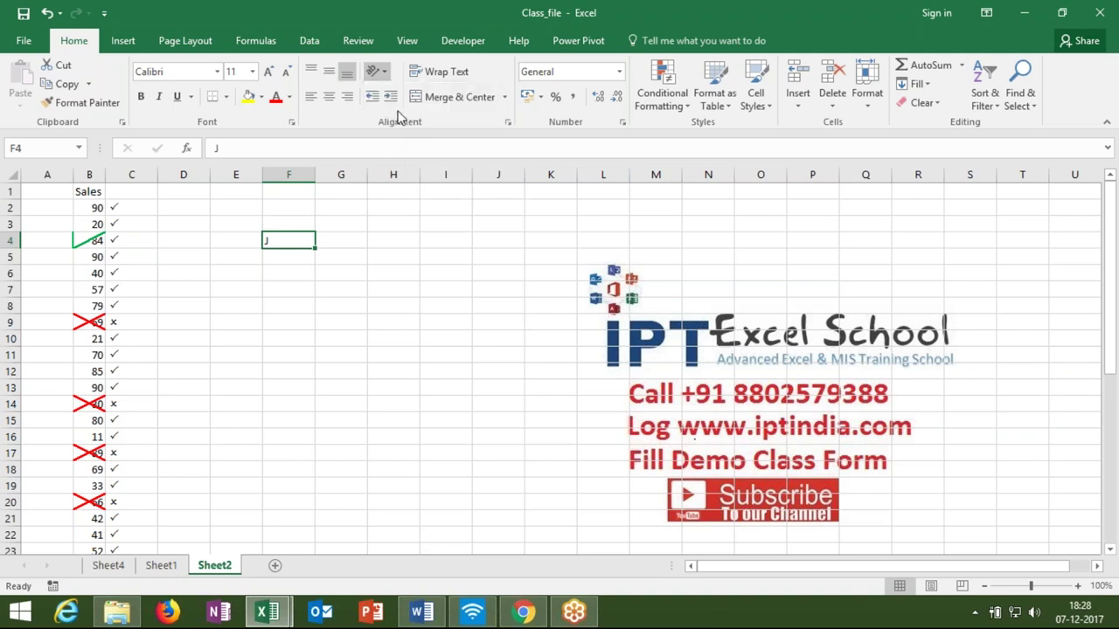
left_click(379, 71)
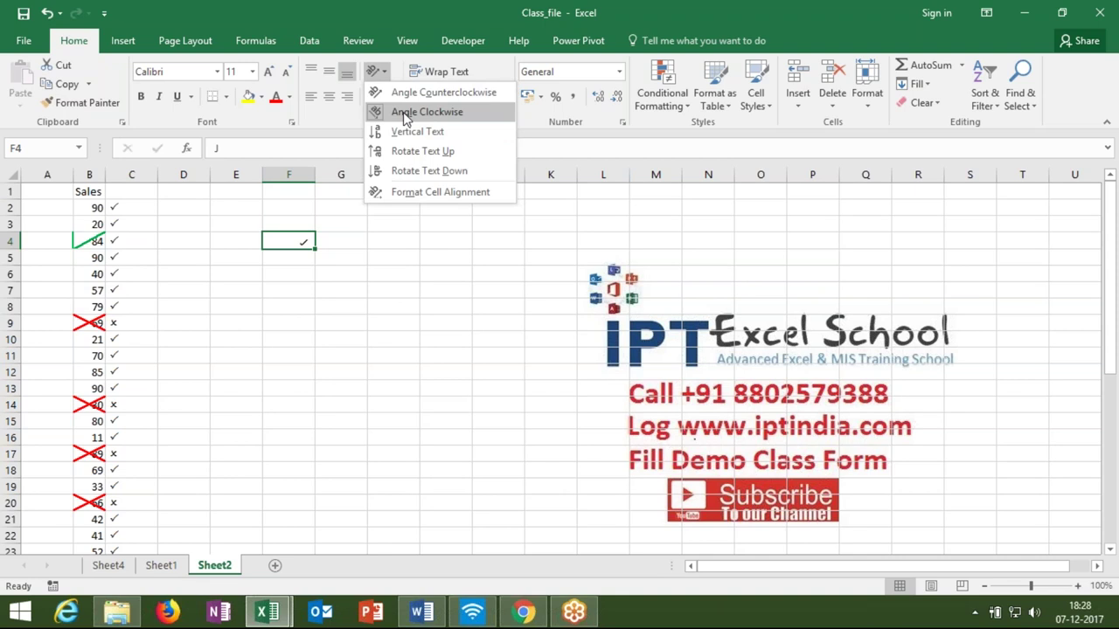
left_click(309, 278)
left_click(309, 279)
left_click(297, 240)
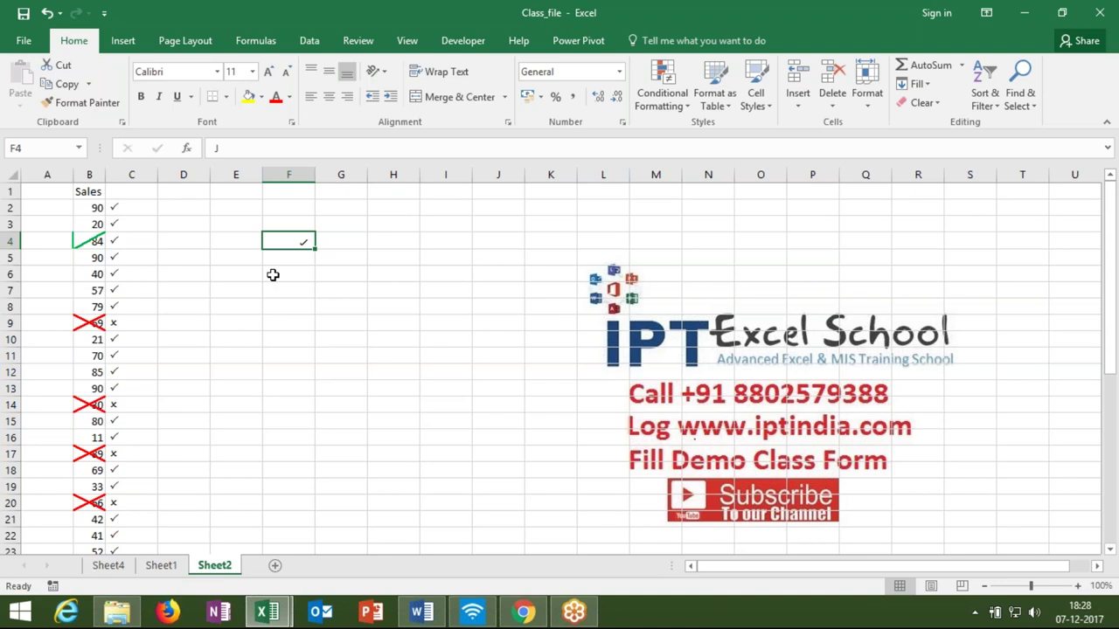
key("Delete")
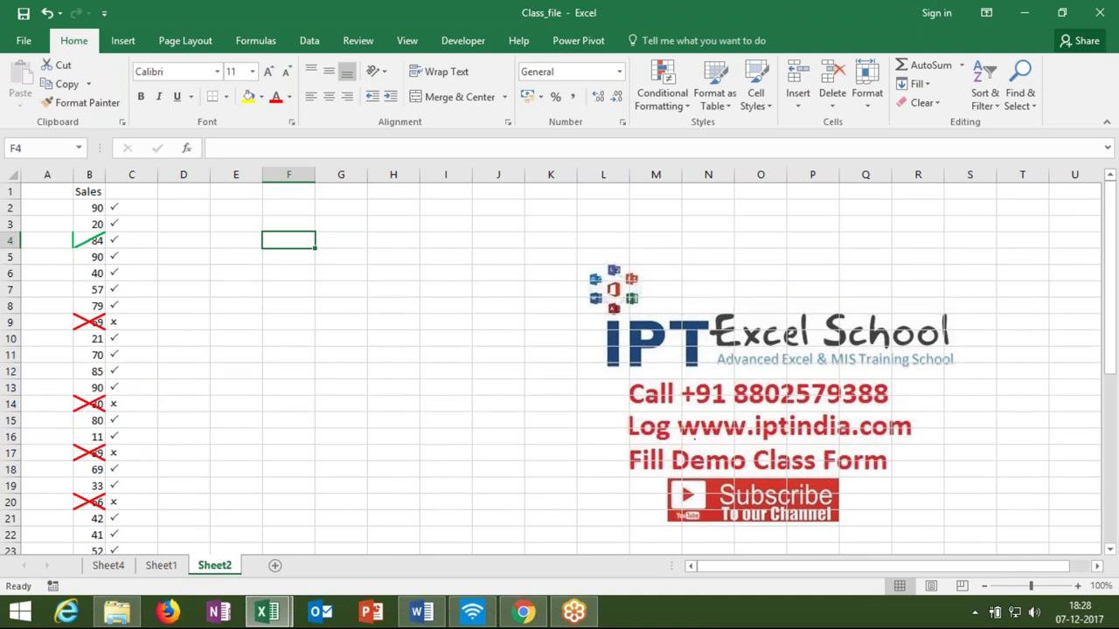
Step: Enter J in F5 and angle it clockwise at -45 degrees
left_click(292, 260)
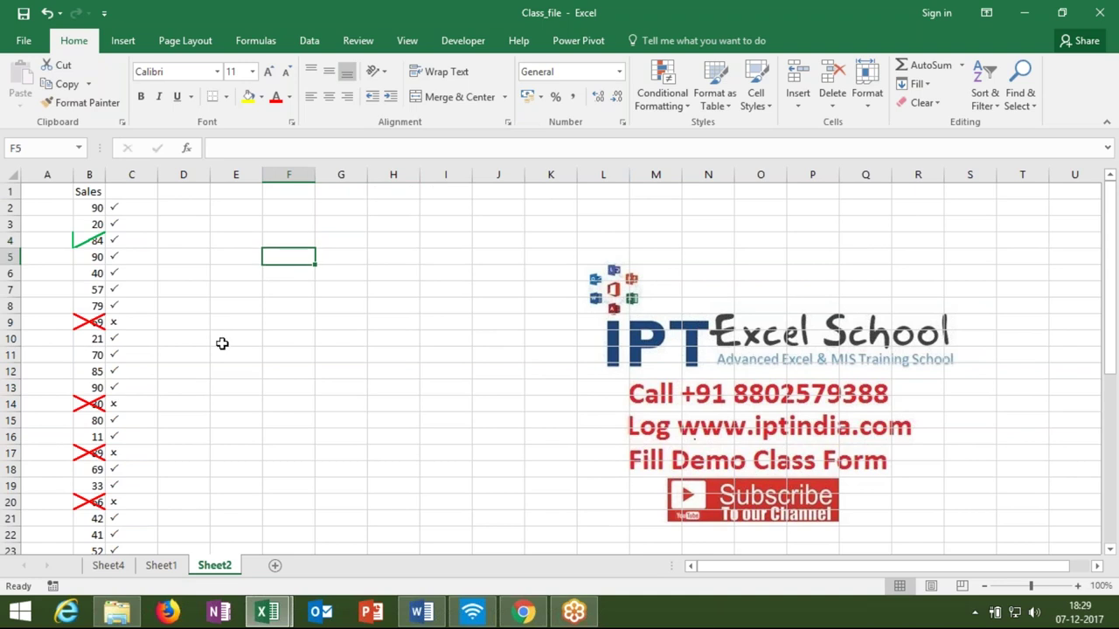
type("J")
left_click(376, 71)
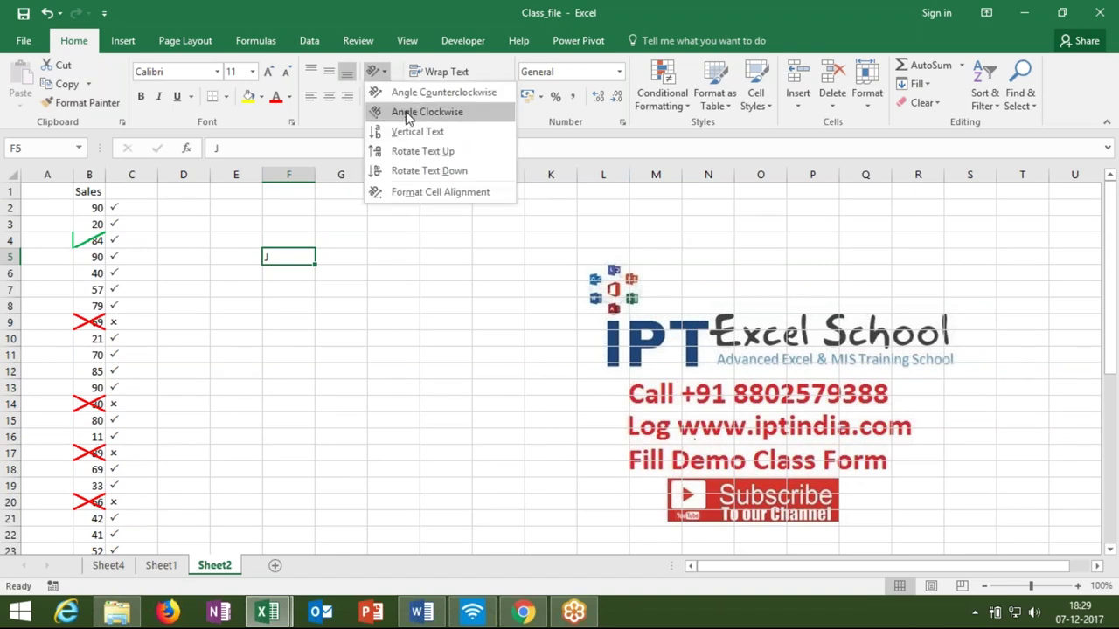
left_click(406, 113)
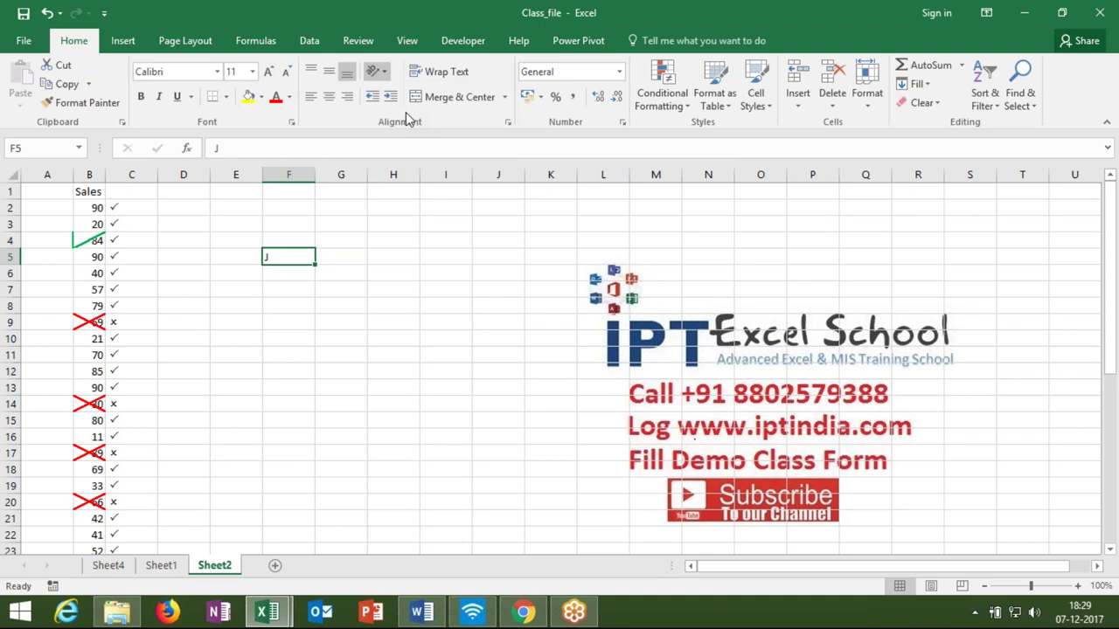
left_click(506, 122)
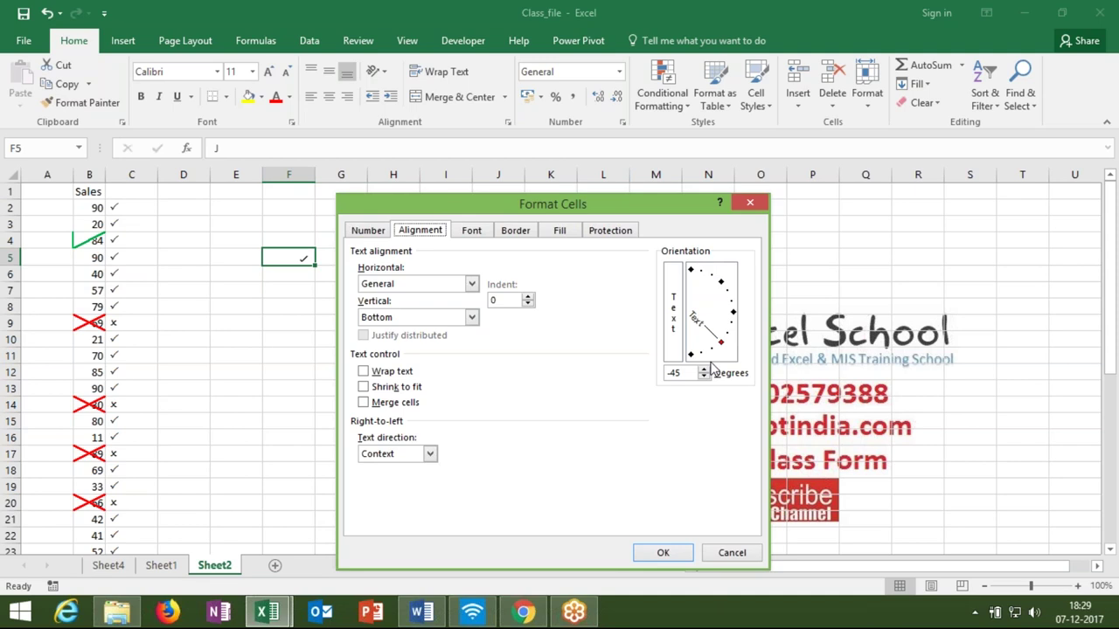
left_click(661, 553)
left_click(293, 273)
left_click(295, 254)
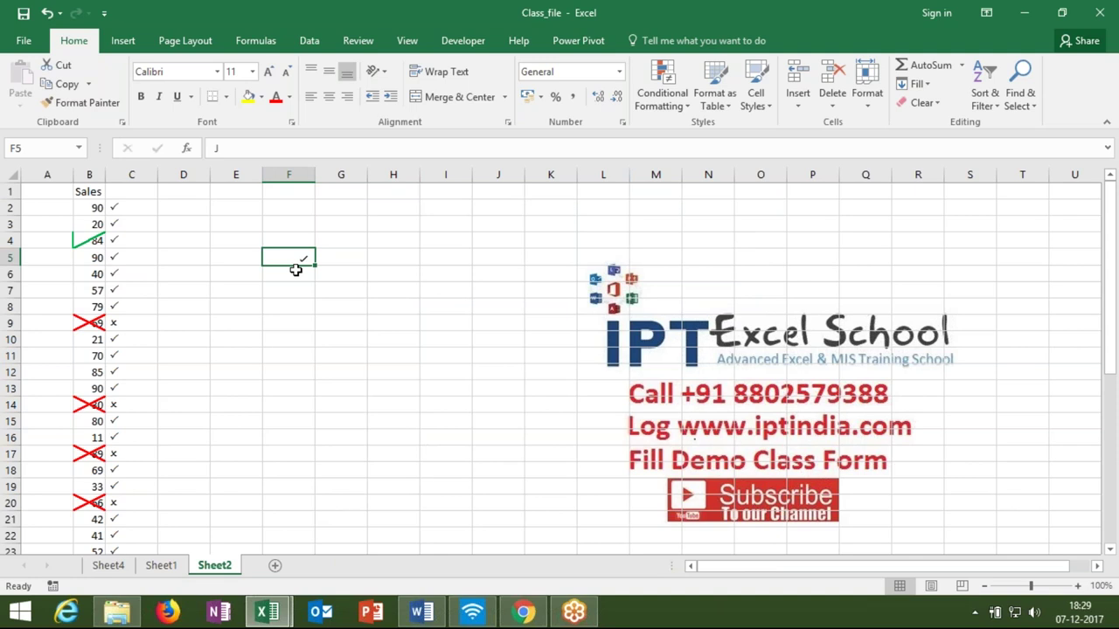
Step: Type X in F6 and add a new Sheet3
left_click(296, 274)
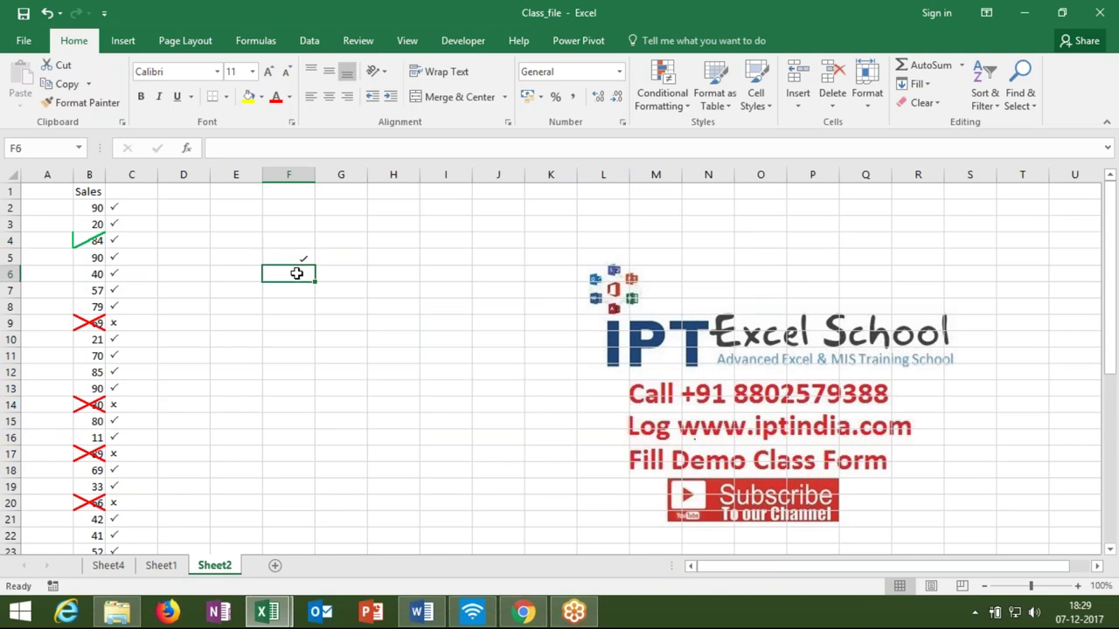
type("X")
key("Return")
key("Return")
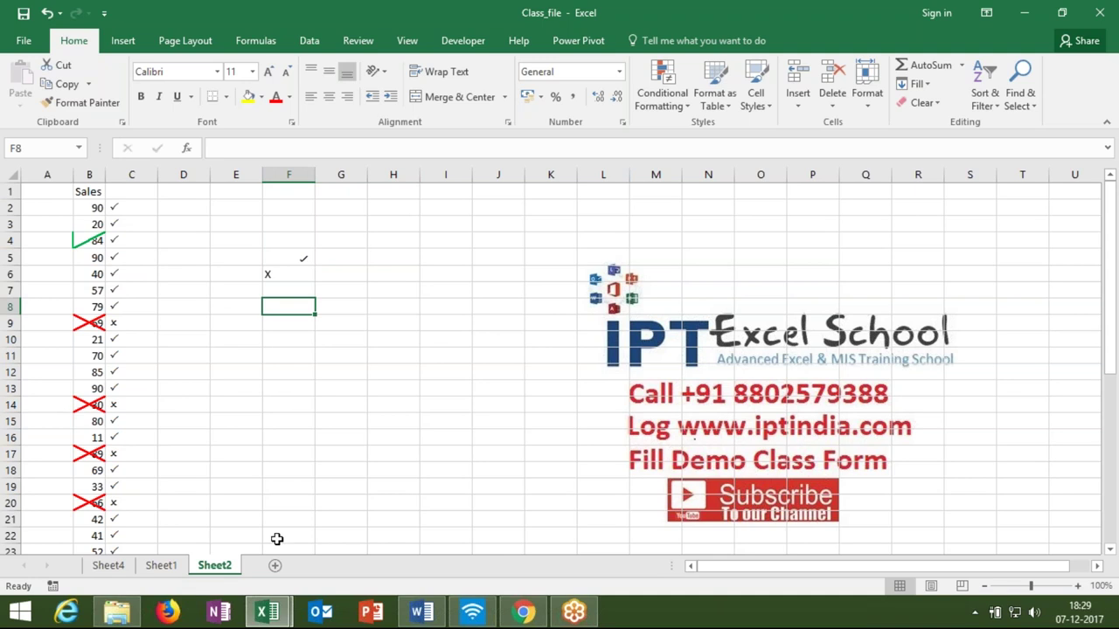
left_click(274, 565)
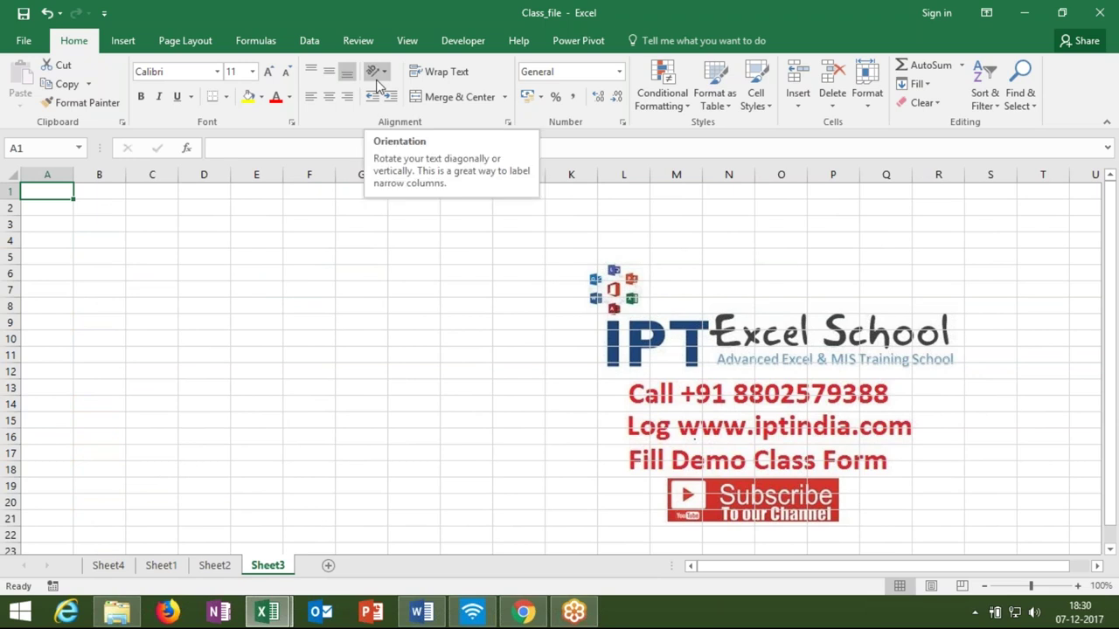
Step: Enter Name, Depart and 1-11 (01-Nov) in A5, B5 and C5
left_click(44, 257)
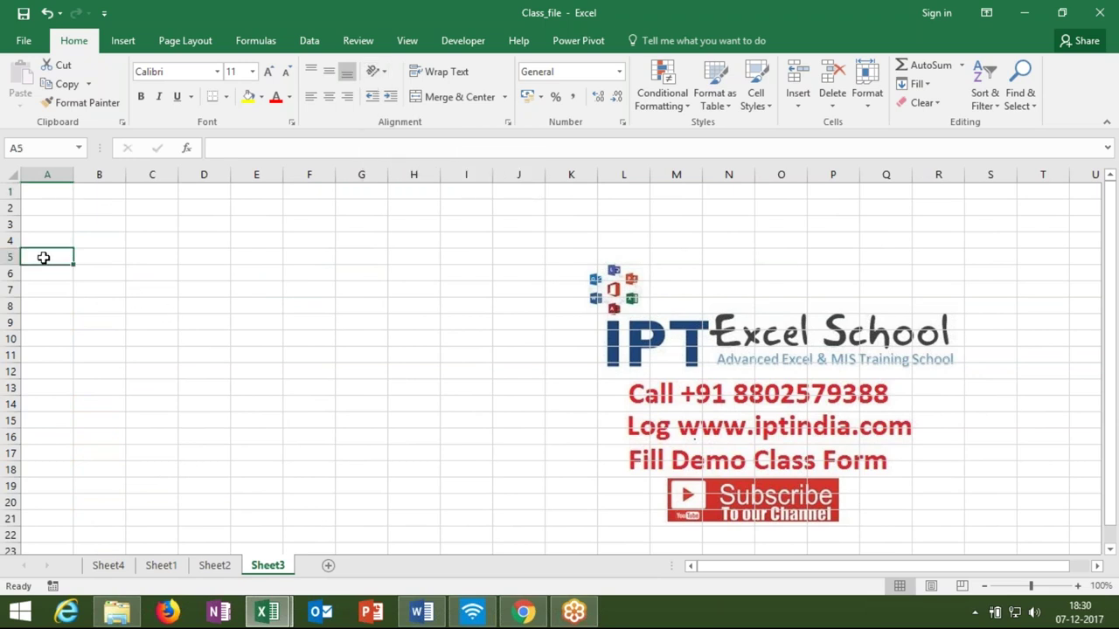
type("Name")
key("Tab")
type("Depart")
key("Tab")
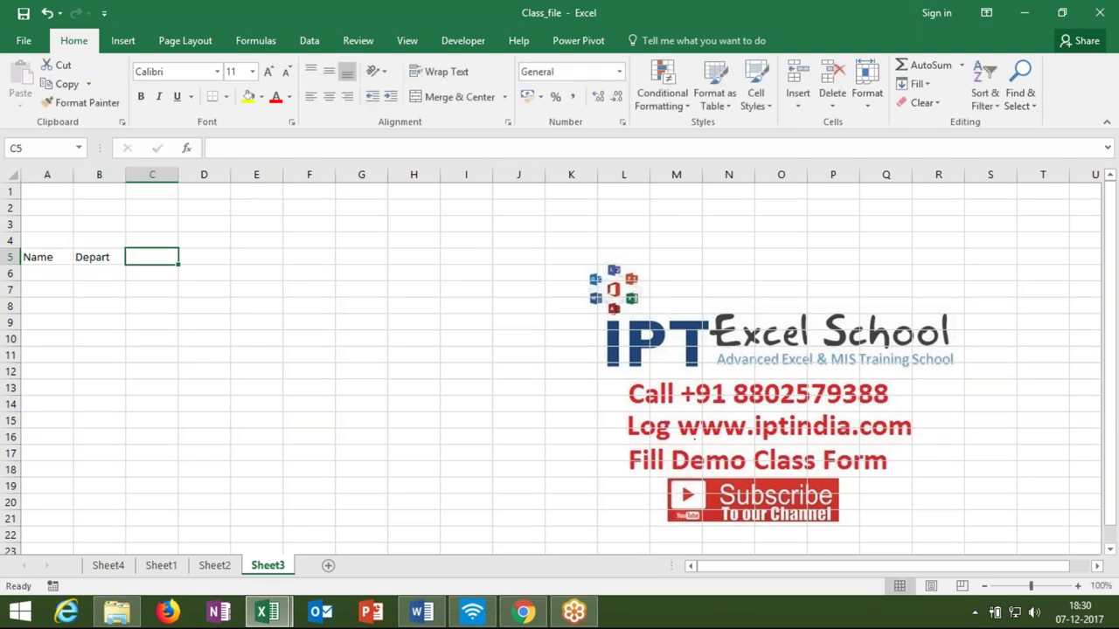
type("1-11")
key("Return")
key("Up")
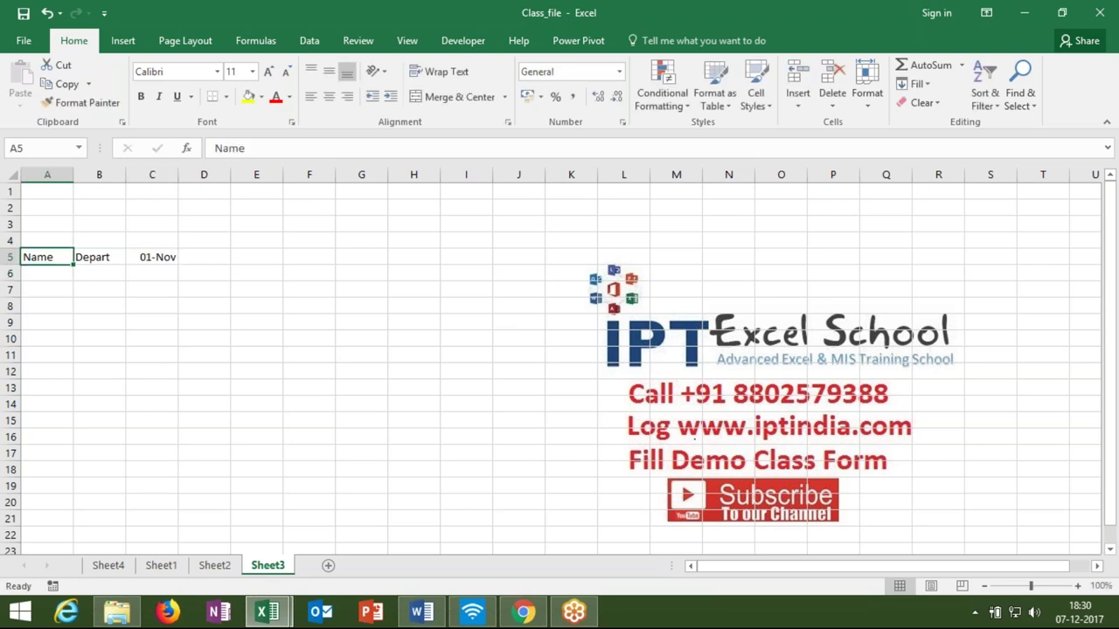
Step: Put =C5+1 in D5 and copy it across row 5 for the following dates
key("Right")
key("Right")
key("Right")
key("Right")
key("Left")
type("=C5+1")
key("Return")
key("Up")
key("ctrl+c")
key("Right")
key("shift+Right")
key("shift+Right")
key("shift+Right")
key("shift+Right")
key("shift+Right")
key("shift+Right")
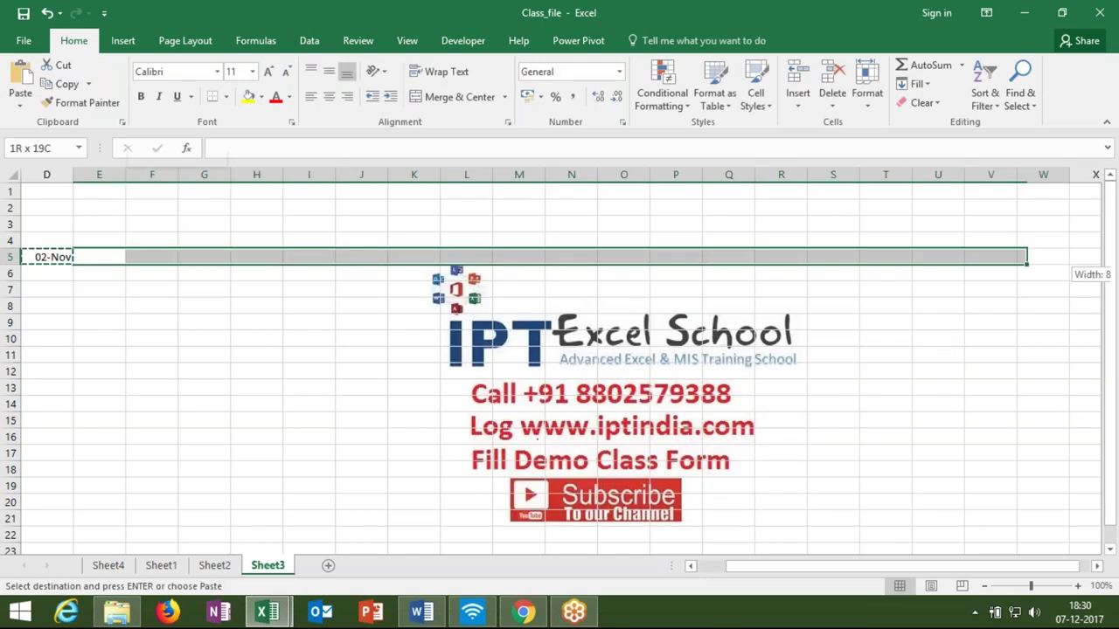
key("shift+Right")
key("shift+Right")
key("shift+Right")
key("shift+Right")
key("shift+Right")
key("shift+Right")
key("ctrl+v")
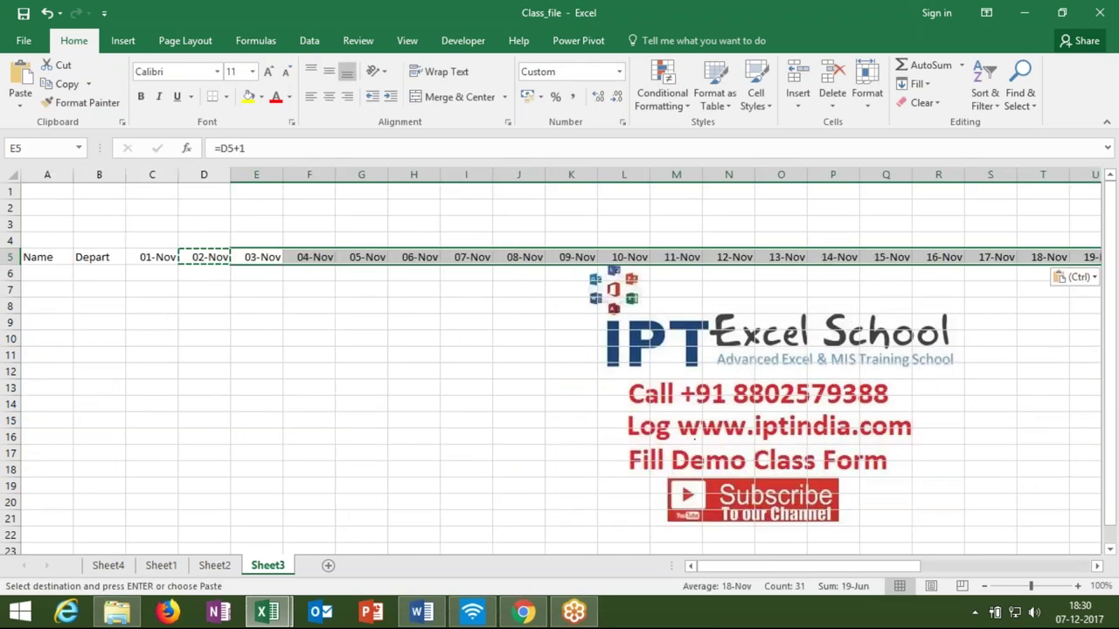
key("ctrl+Right")
key("Right")
key("Right")
key("Right")
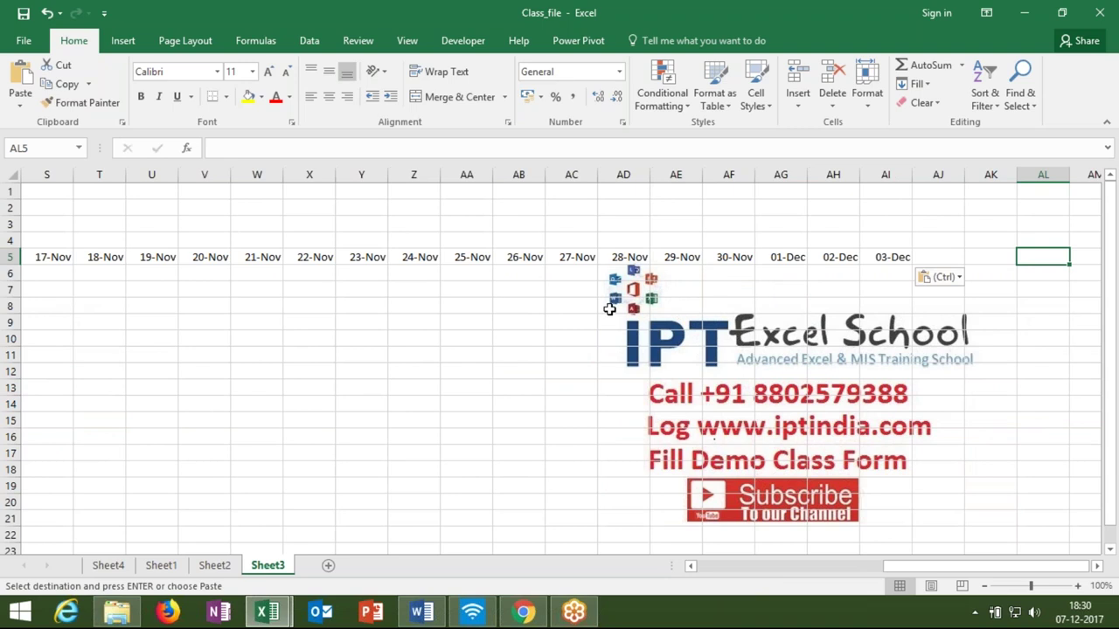
Step: Delete the December dates in AG5:AI5 so the header ends at 30-Nov
left_click(773, 260)
double_click(773, 260)
key("Escape")
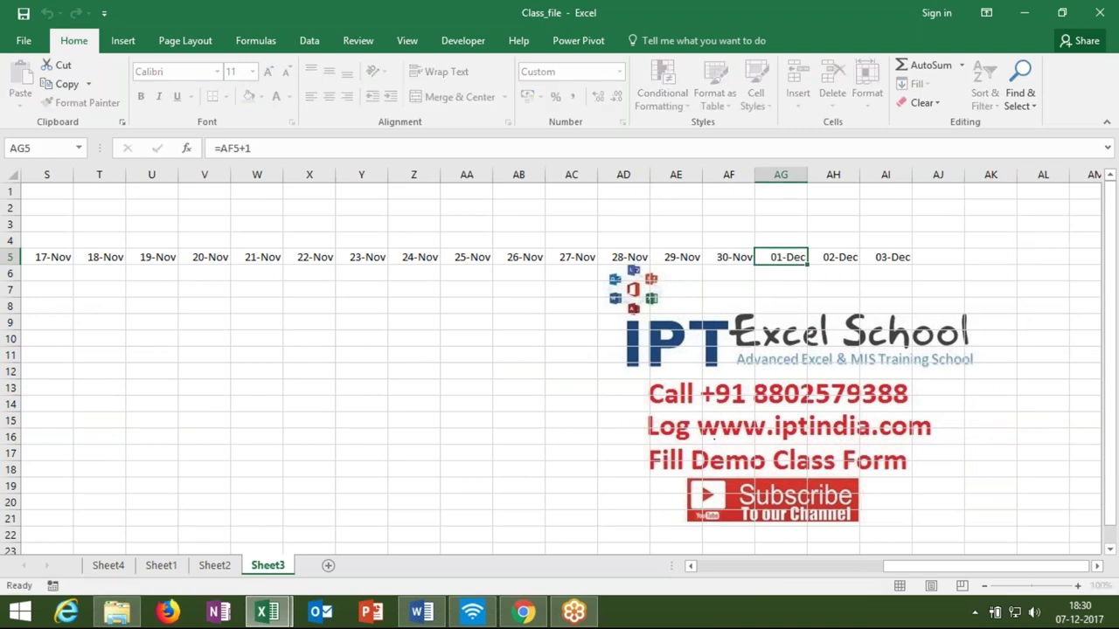
left_click_drag(773, 260, 866, 258)
key("Delete")
key("Left")
key("Home")
key("Down")
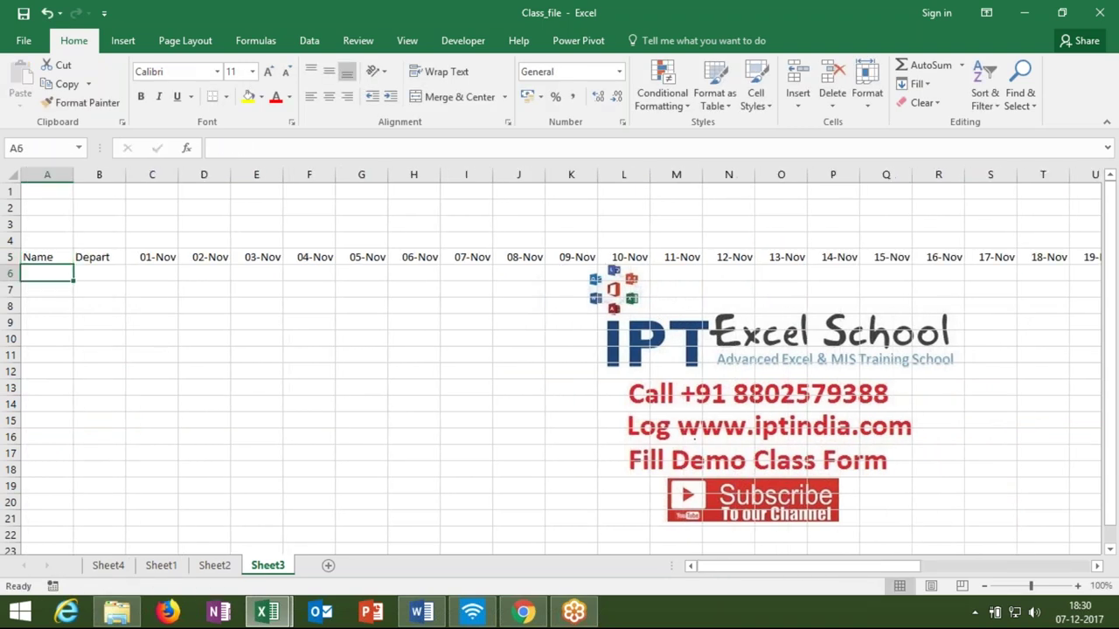
Step: Type the first employee's name in A6 and fill names down to A12
type("Puja")
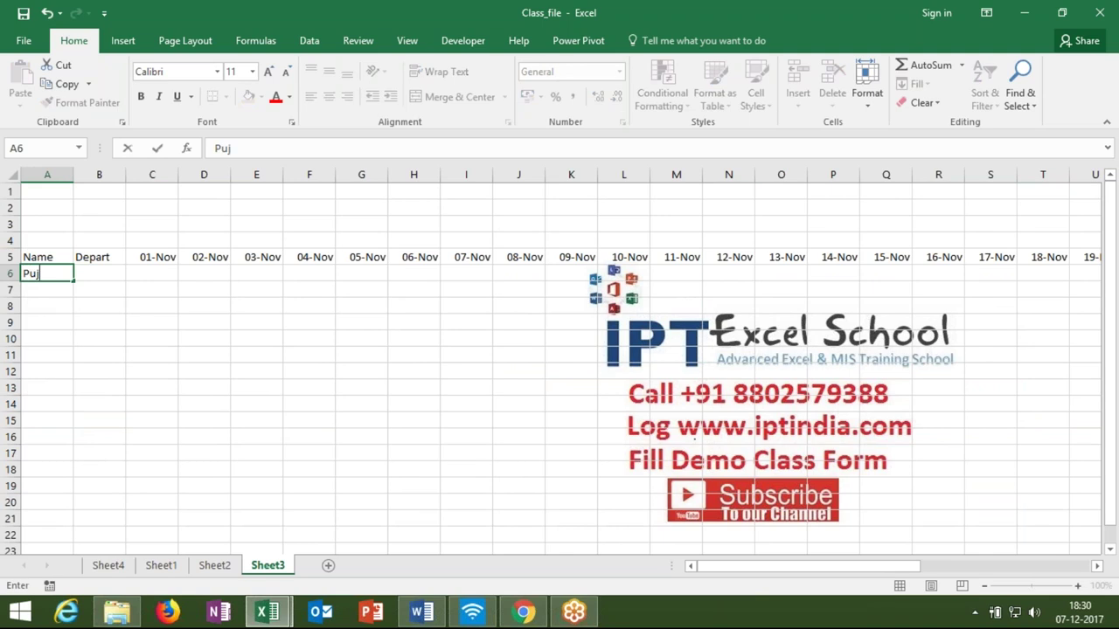
key("Return")
key("Up")
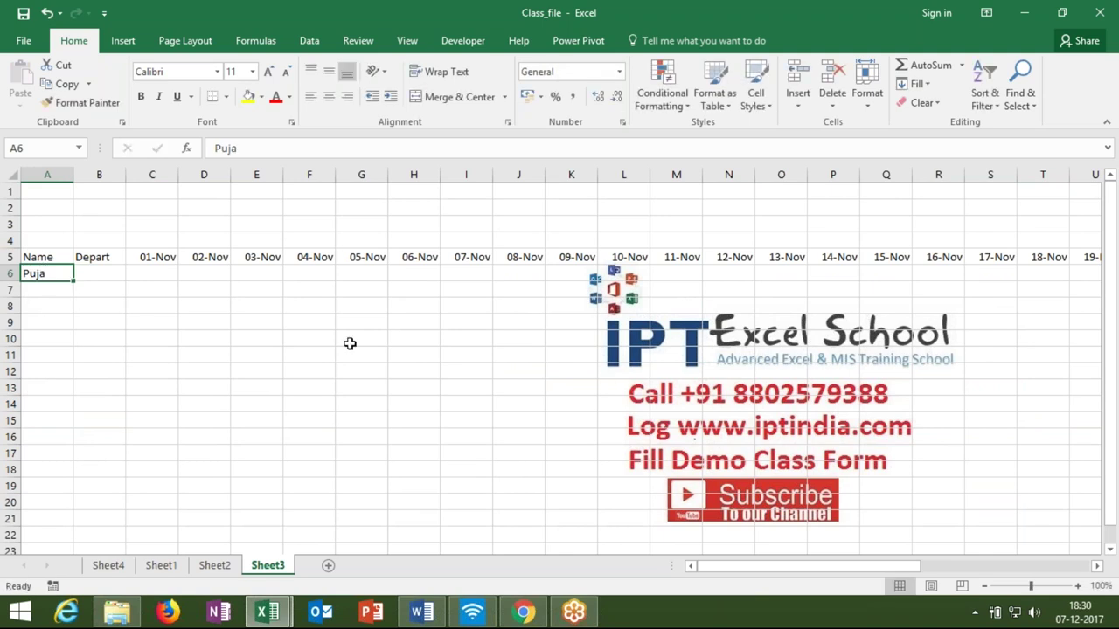
left_click_drag(74, 281, 74, 377)
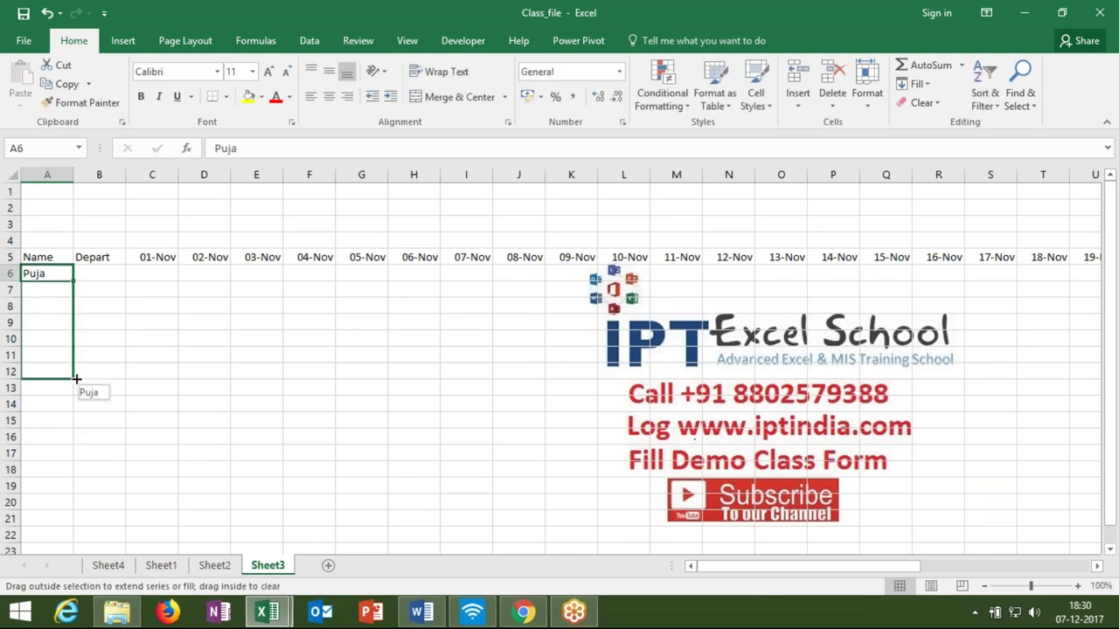
Step: Mark the first employee present with P in C6 under 01-Nov
left_click(144, 271)
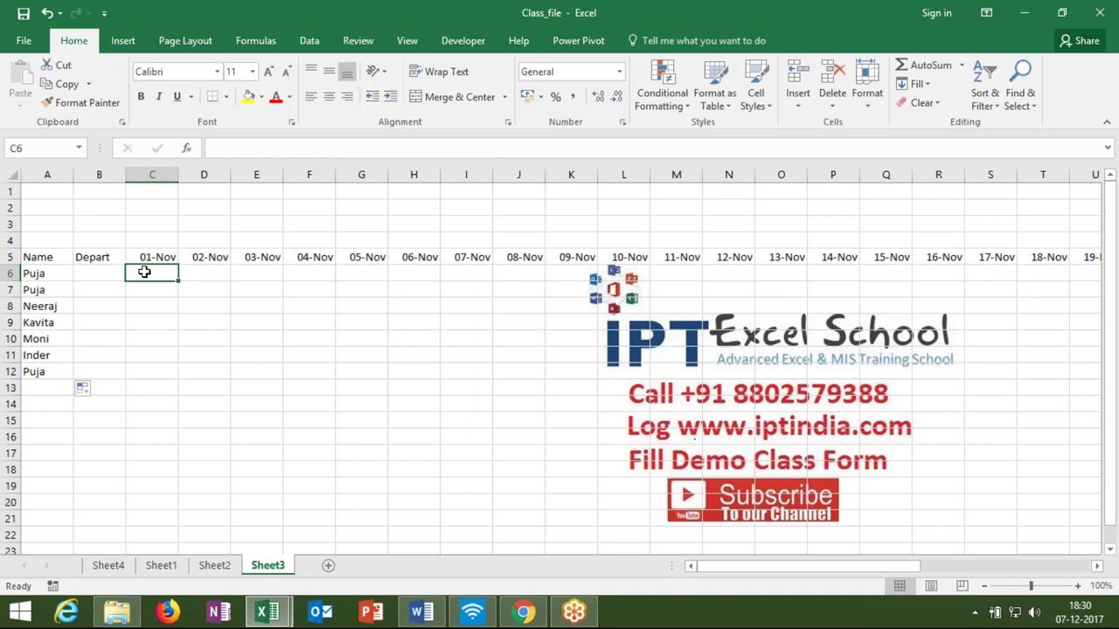
type("P")
key("Return")
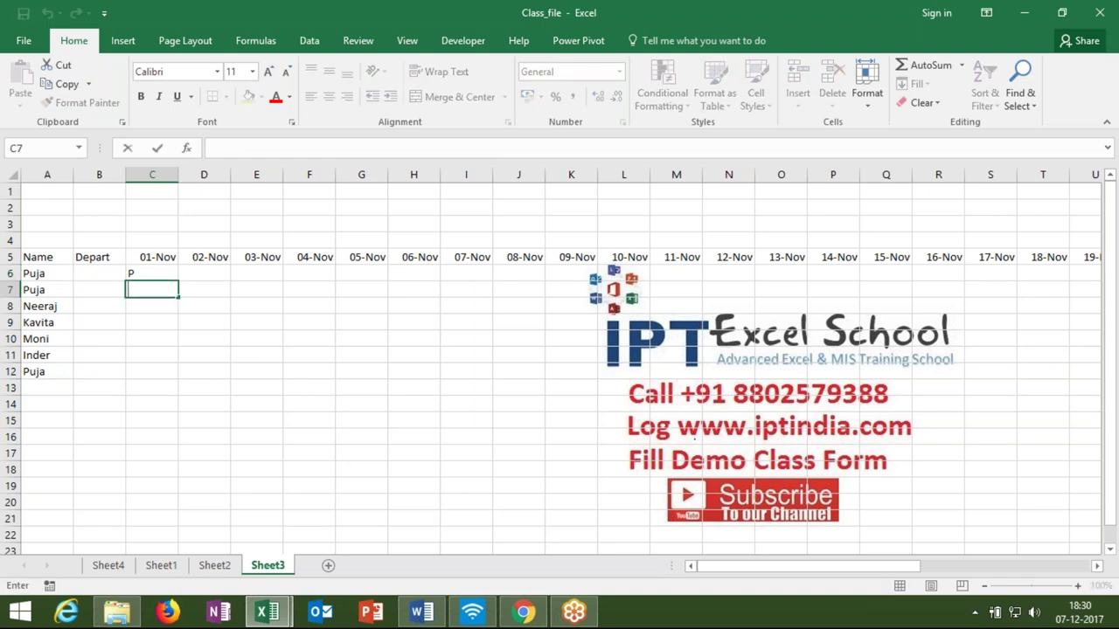
key("ctrl+Tab")
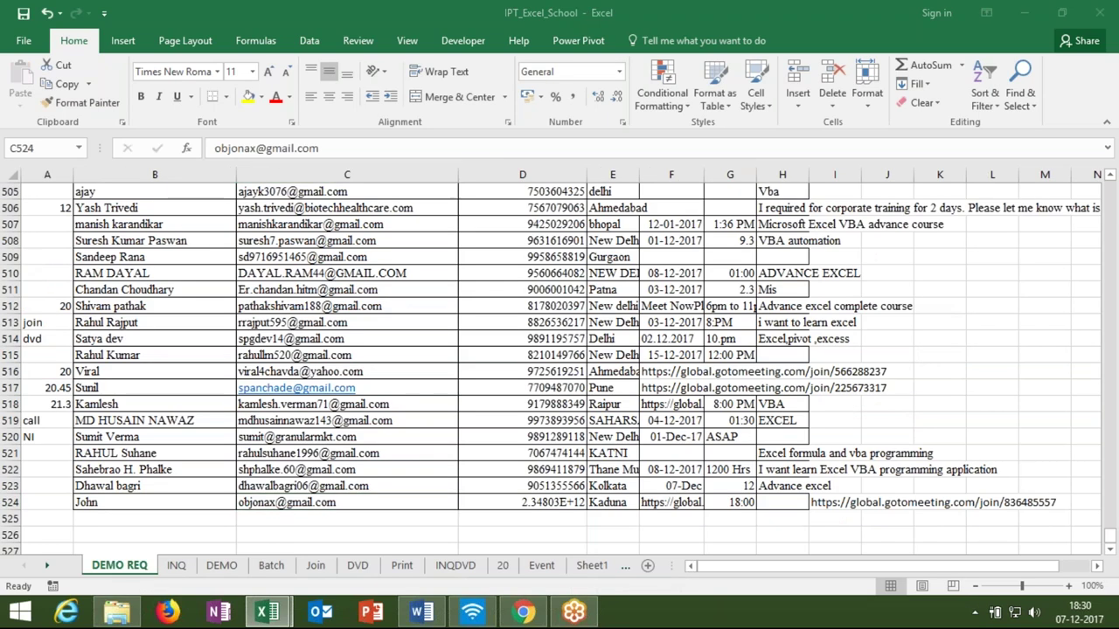
Step: Back in Class_file, fill P down C6:C12 for 01-Nov and copy it
key("ctrl+Tab")
left_click(166, 277)
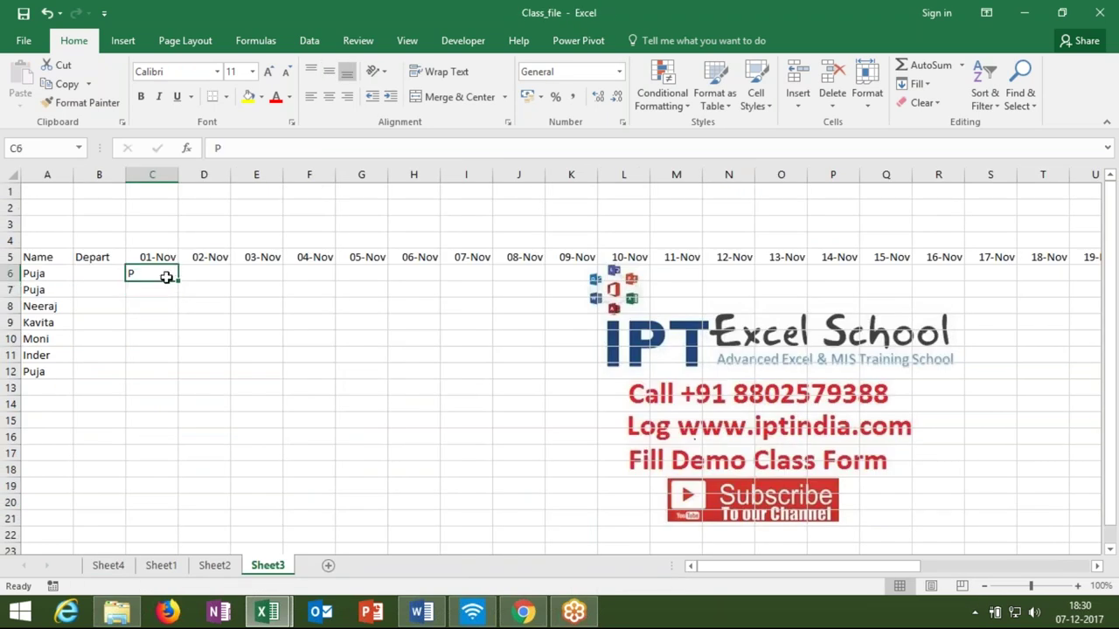
left_click_drag(178, 280, 182, 379)
key("ctrl+c")
Step: Paste the P marks across the remaining date columns through 30-Nov
left_click(204, 272)
left_click_drag(204, 273, 1073, 290)
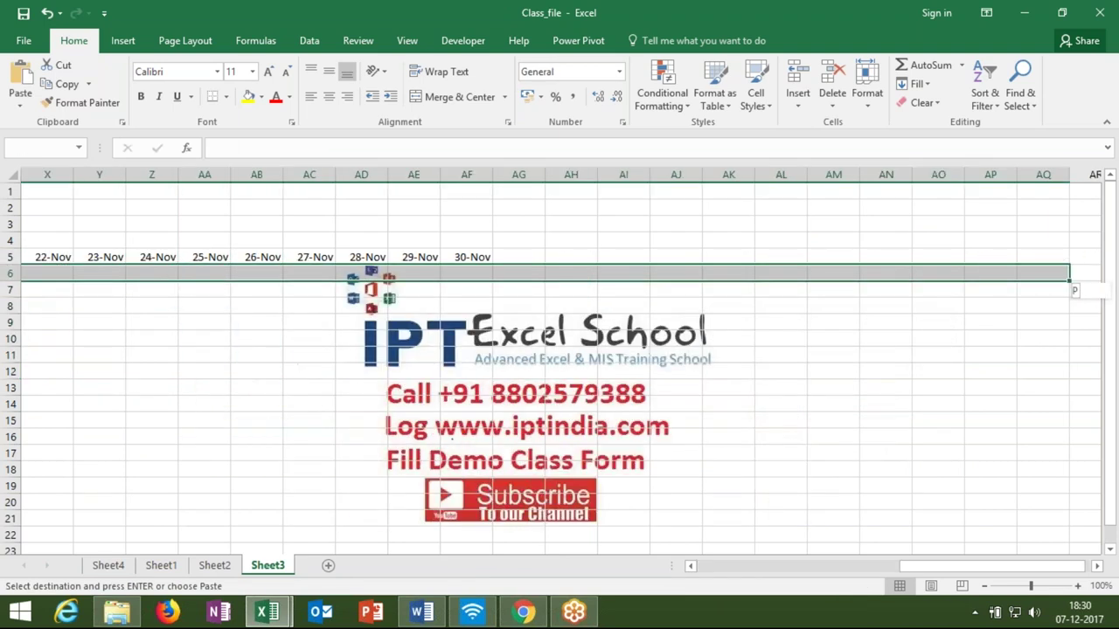
mouse_move(1073, 290)
left_mouse_down()
mouse_move(280, 277)
mouse_move(336, 411)
left_mouse_up()
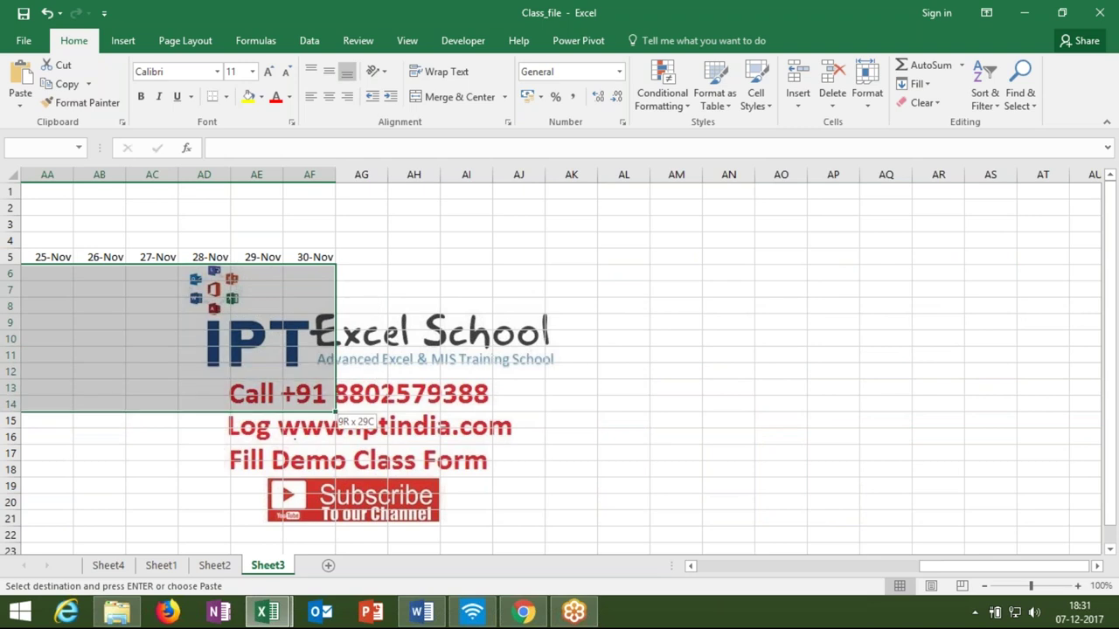
key("ctrl+v")
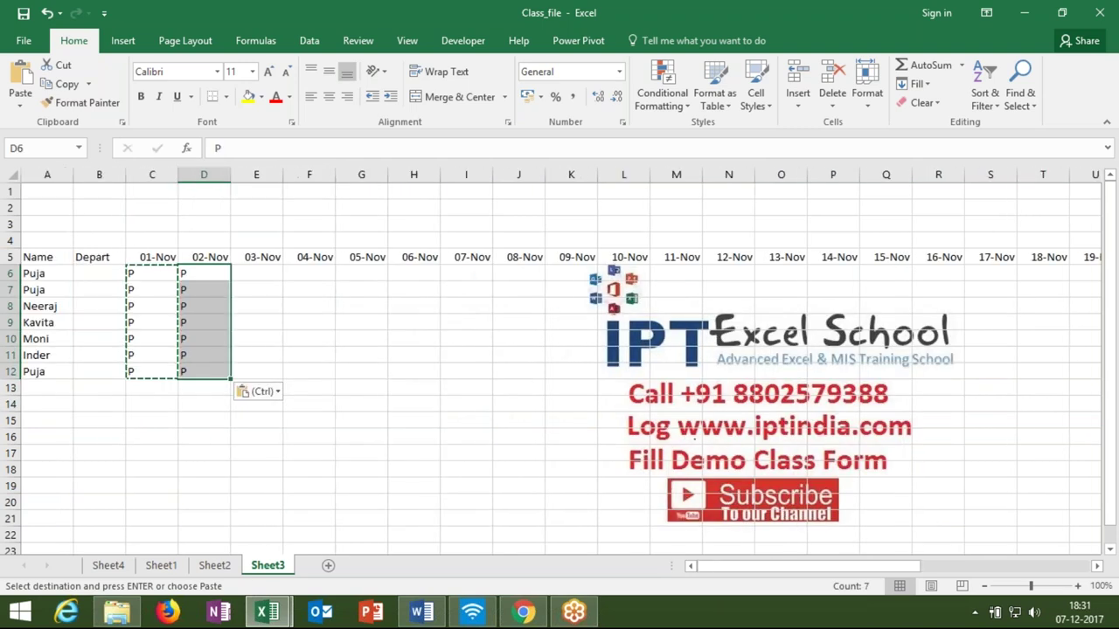
key("ctrl")
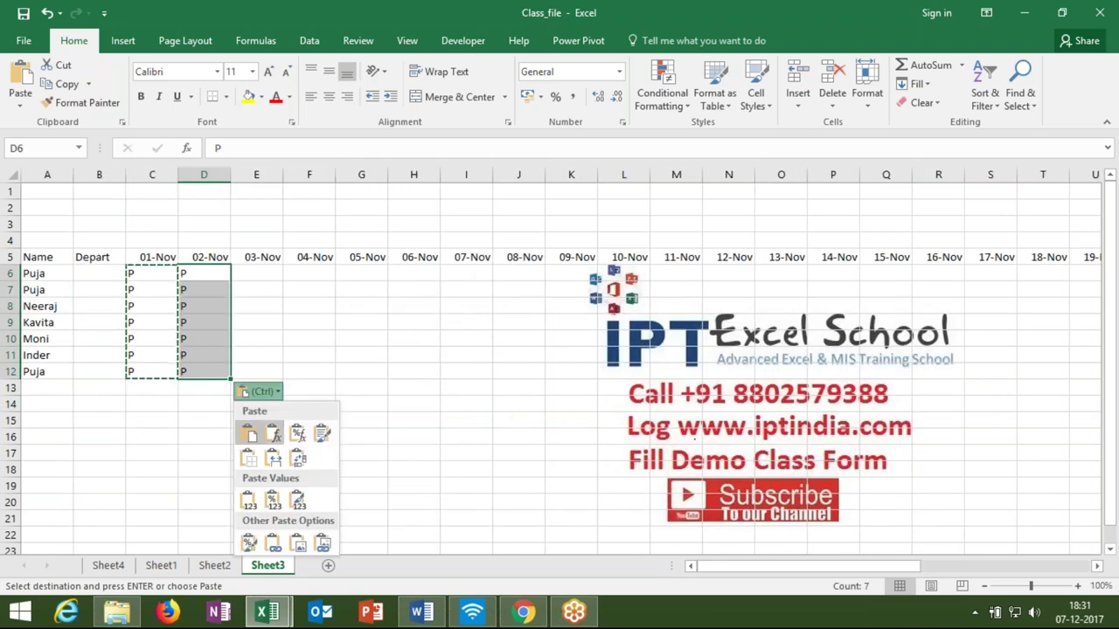
key("Escape")
key("Escape")
mouse_move(204, 273)
left_mouse_down()
mouse_move(1068, 376)
mouse_move(84, 414)
mouse_move(114, 378)
left_mouse_up()
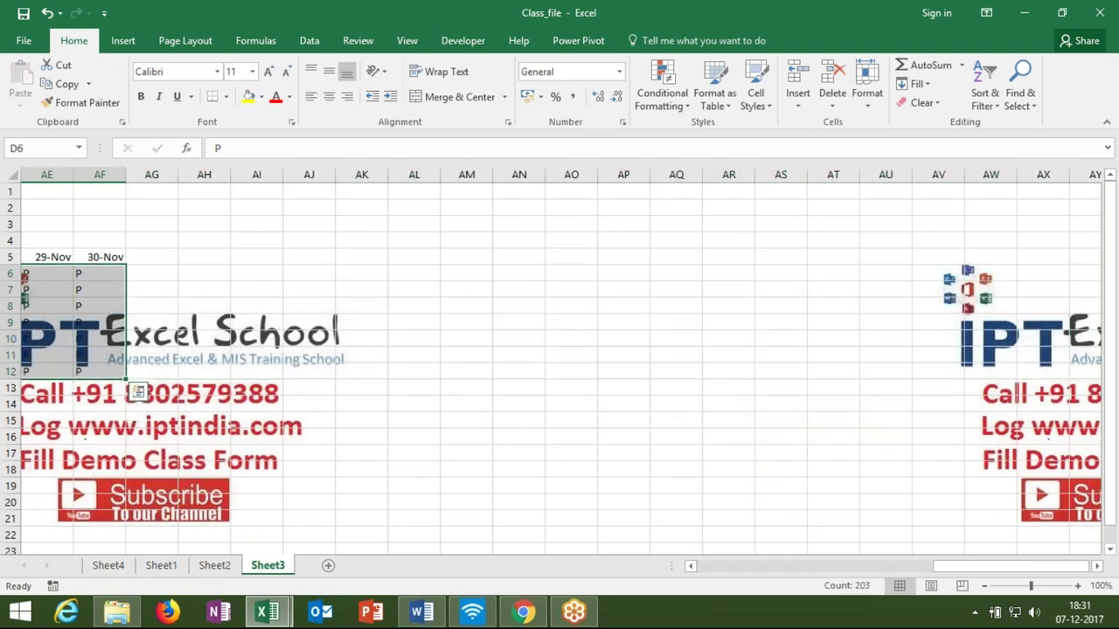
key("Left")
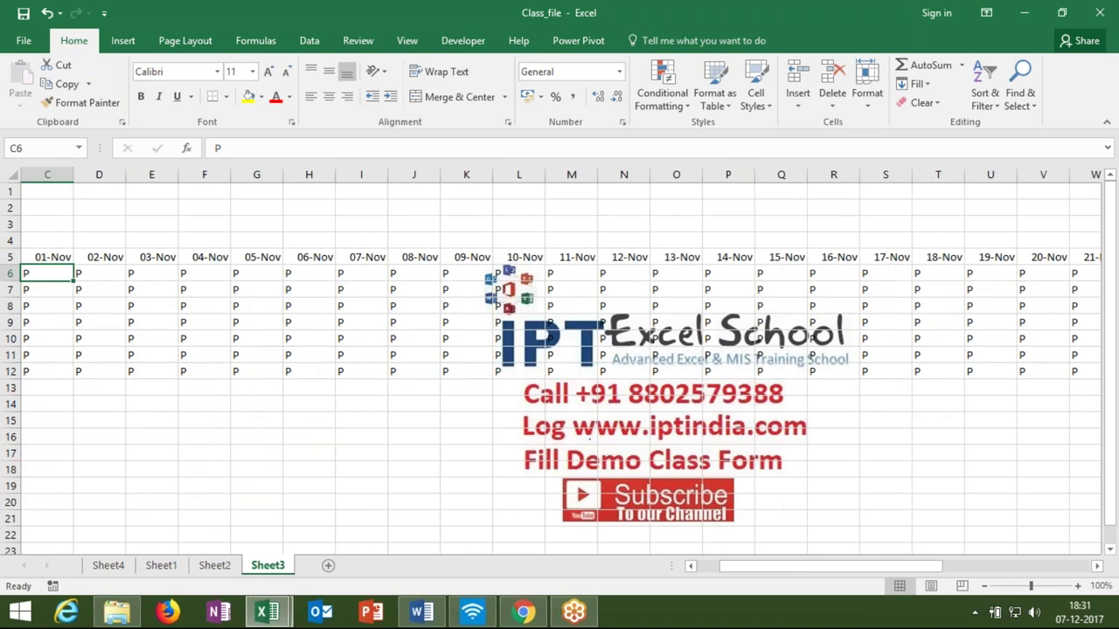
key("Left")
key("Left")
key("Up")
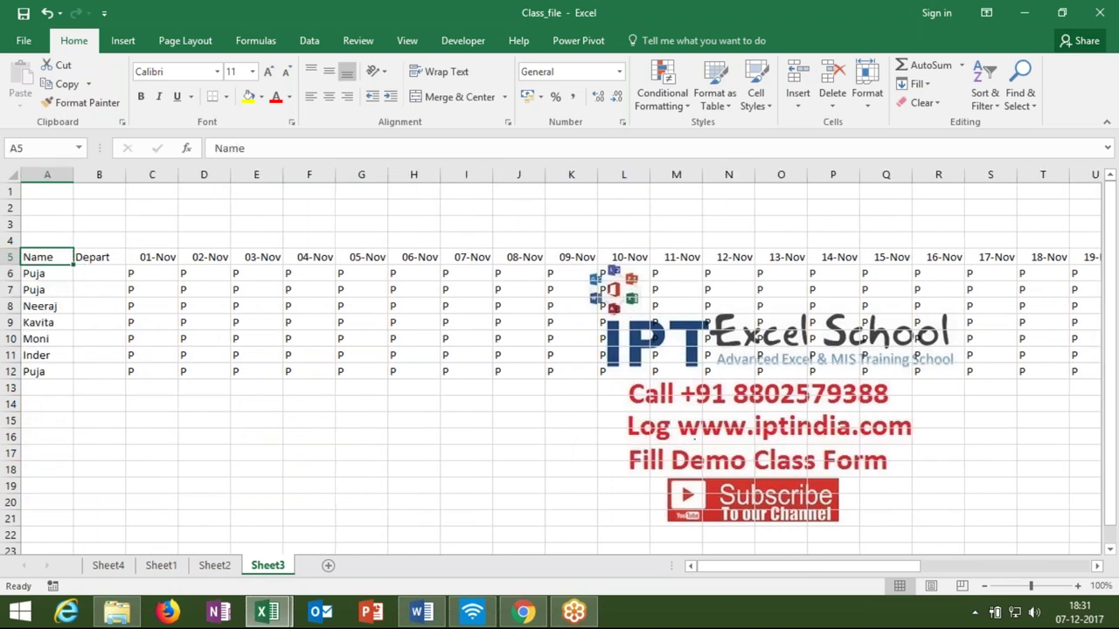
Step: Apply All Borders to the attendance grid A5:AF12
key("ctrl+shift+Right")
key("shift+Down")
key("shift+Down")
key("shift+Down")
key("shift+Down")
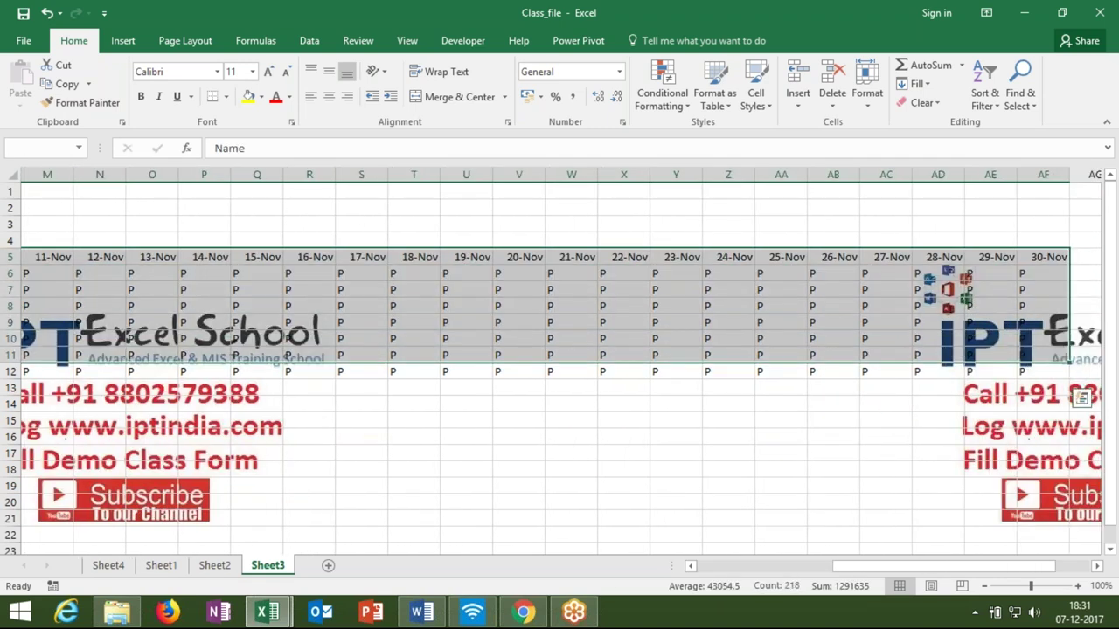
key("shift+Down")
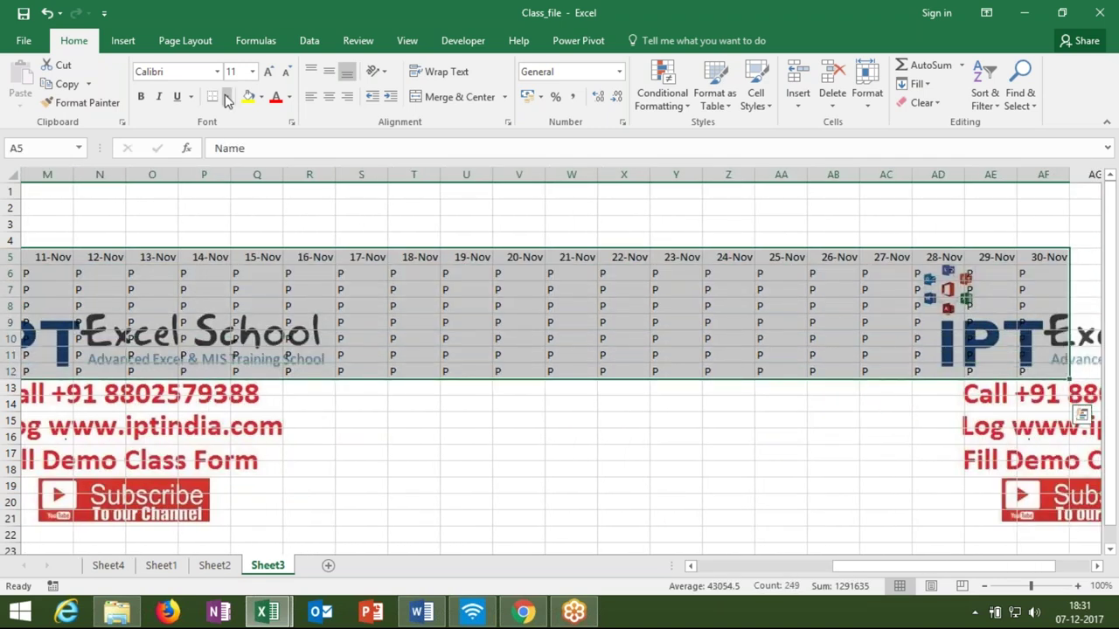
left_click(226, 97)
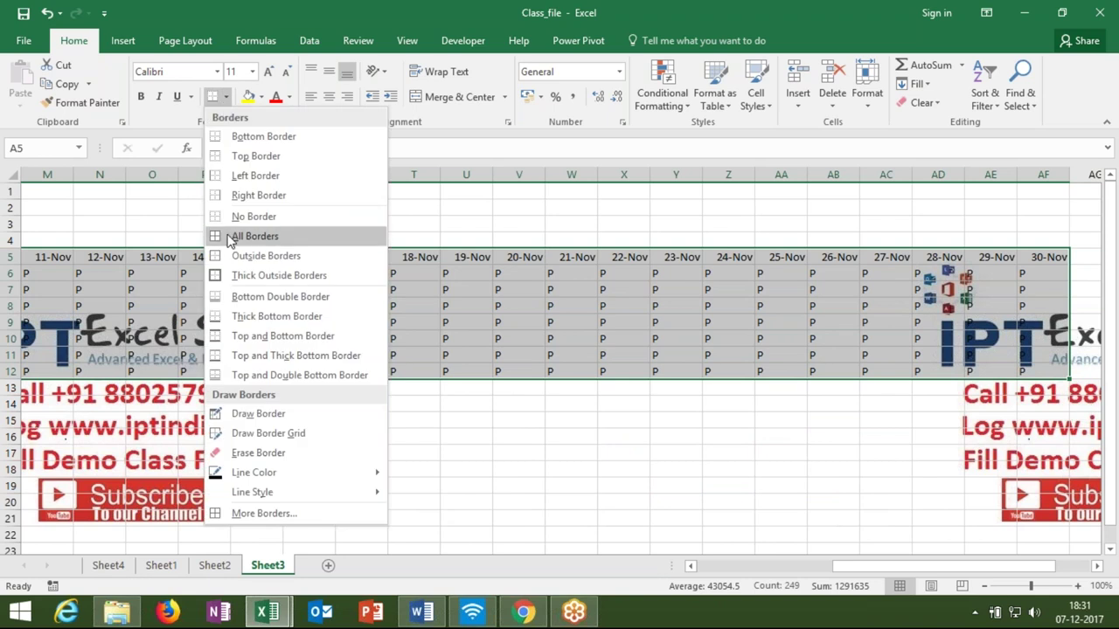
left_click(262, 236)
Step: Select the whole worksheet and narrow every column so more November dates fit on screen
scroll(560, 350, "left", 4)
left_click(152, 306)
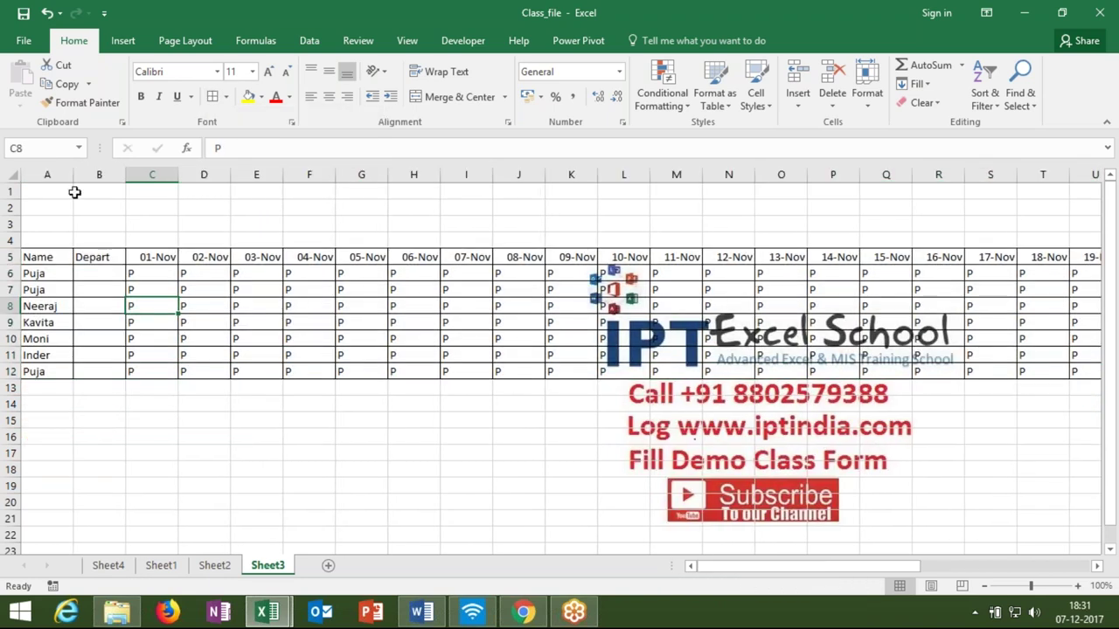
left_click(15, 177)
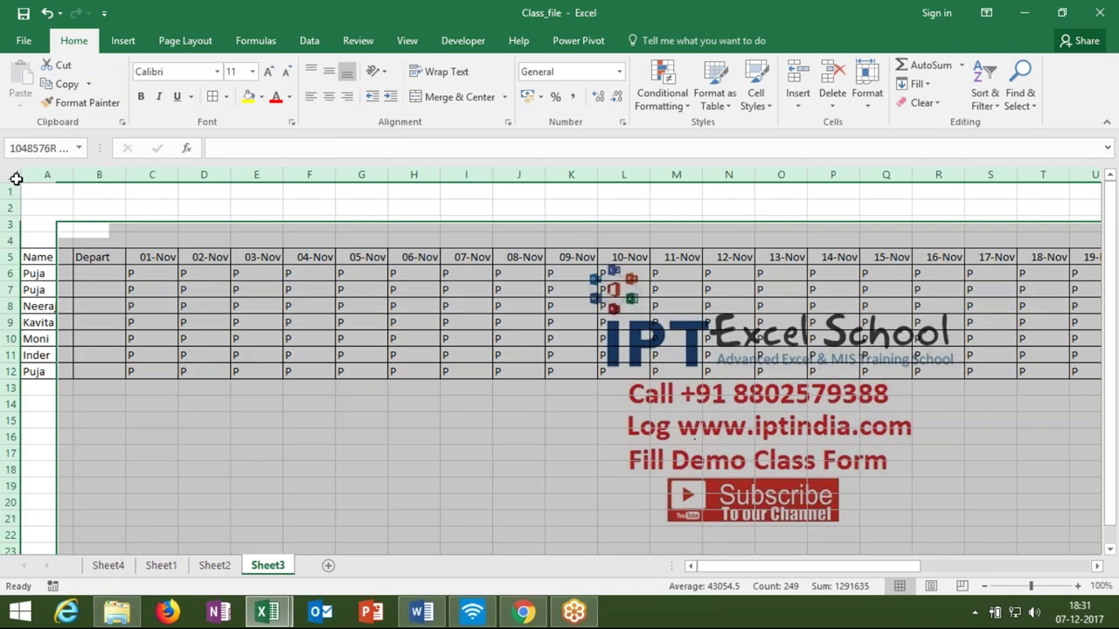
left_click_drag(231, 175, 184, 174)
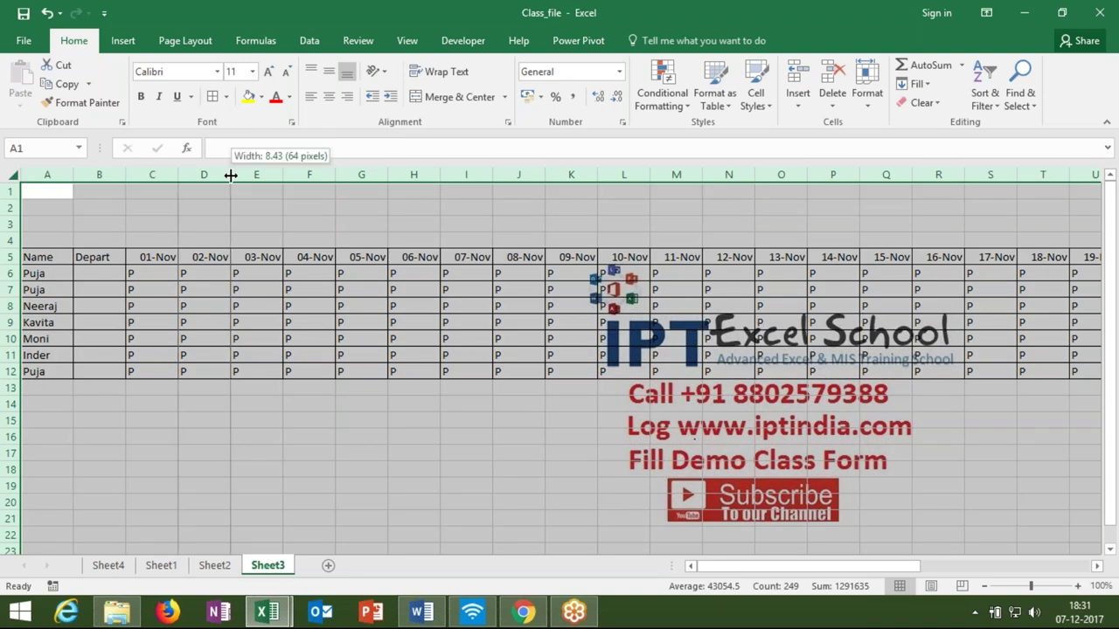
left_click(96, 258)
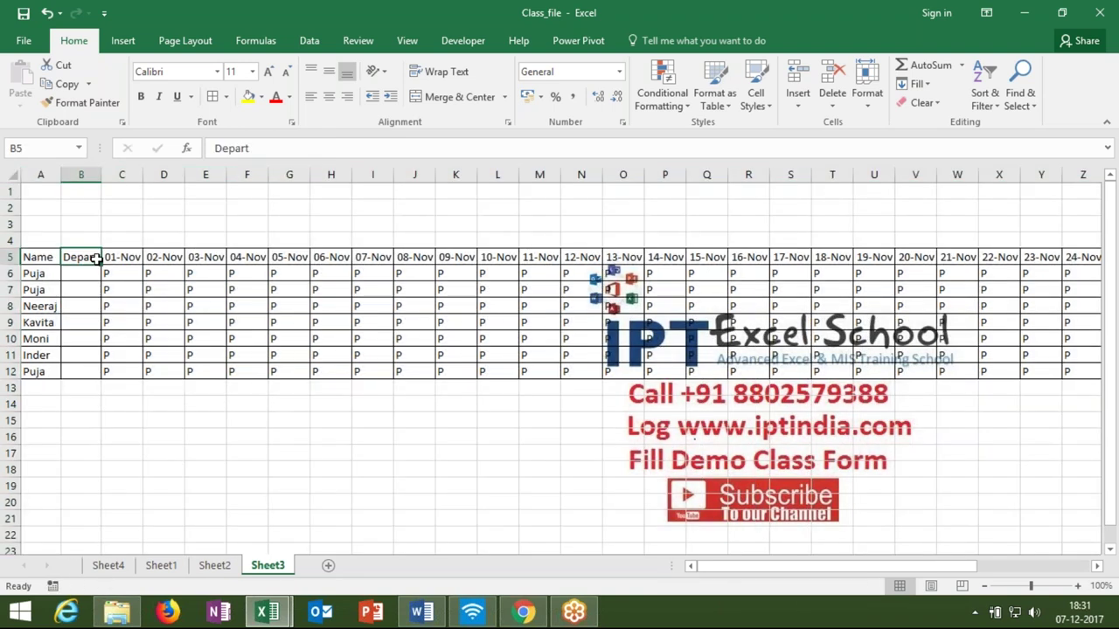
left_click(93, 287)
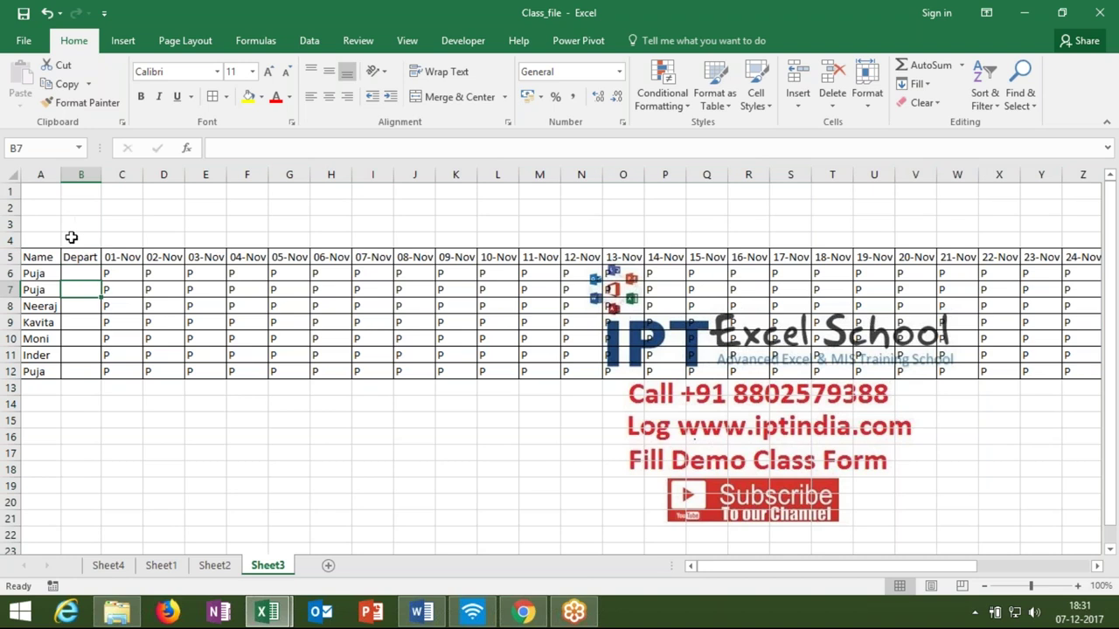
Step: Preview how Sheet3 will print
left_click(29, 44)
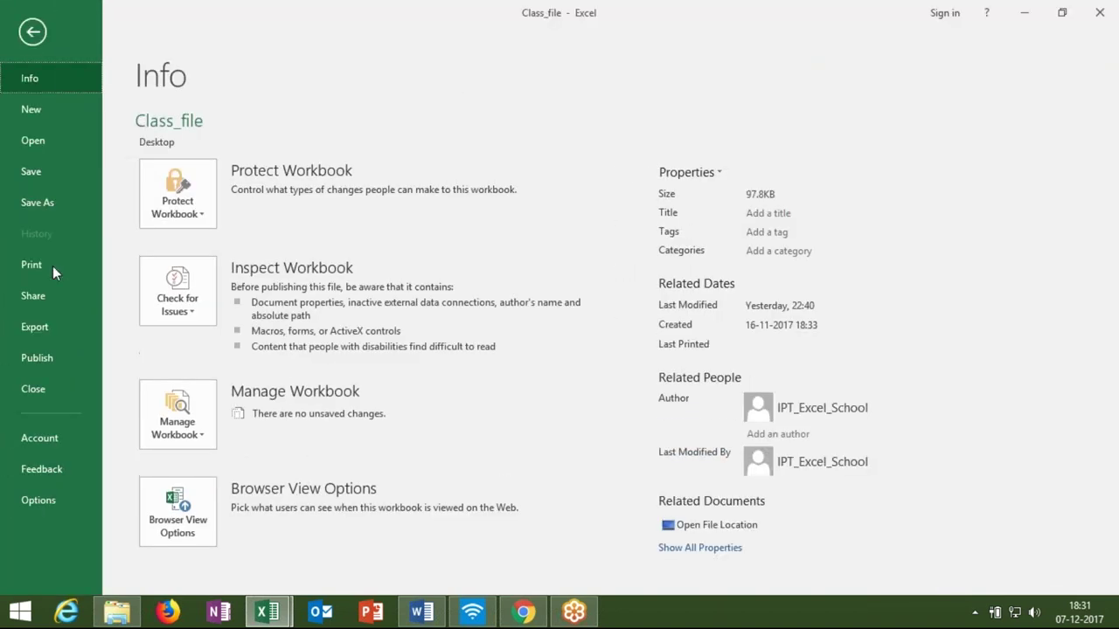
left_click(53, 266)
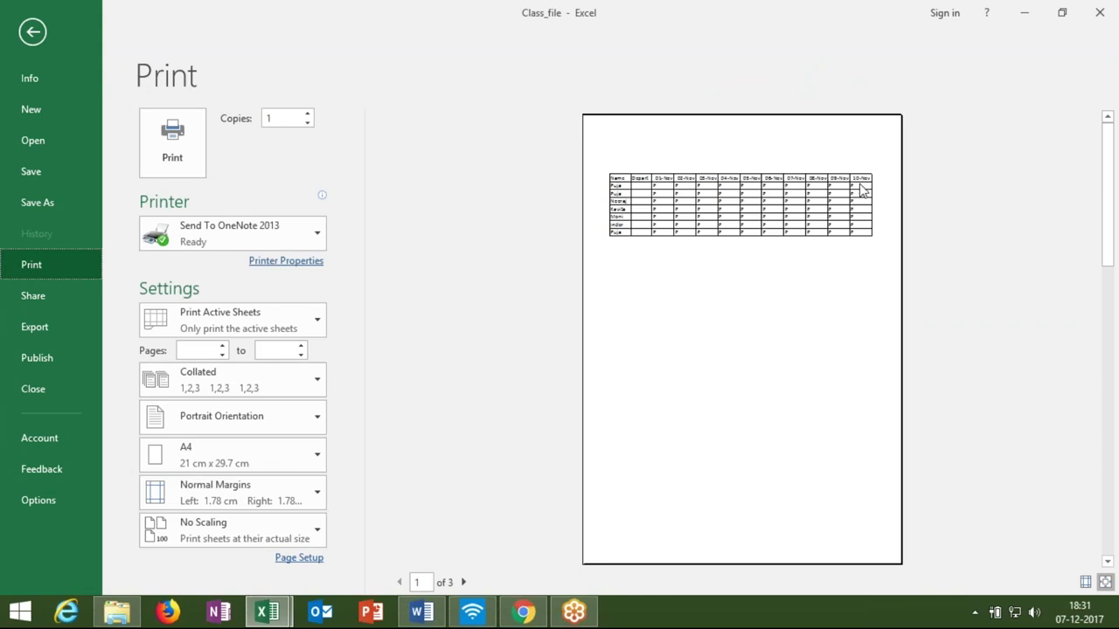
key("Escape")
Step: Set the page to Narrow margins and Landscape orientation
left_click(194, 44)
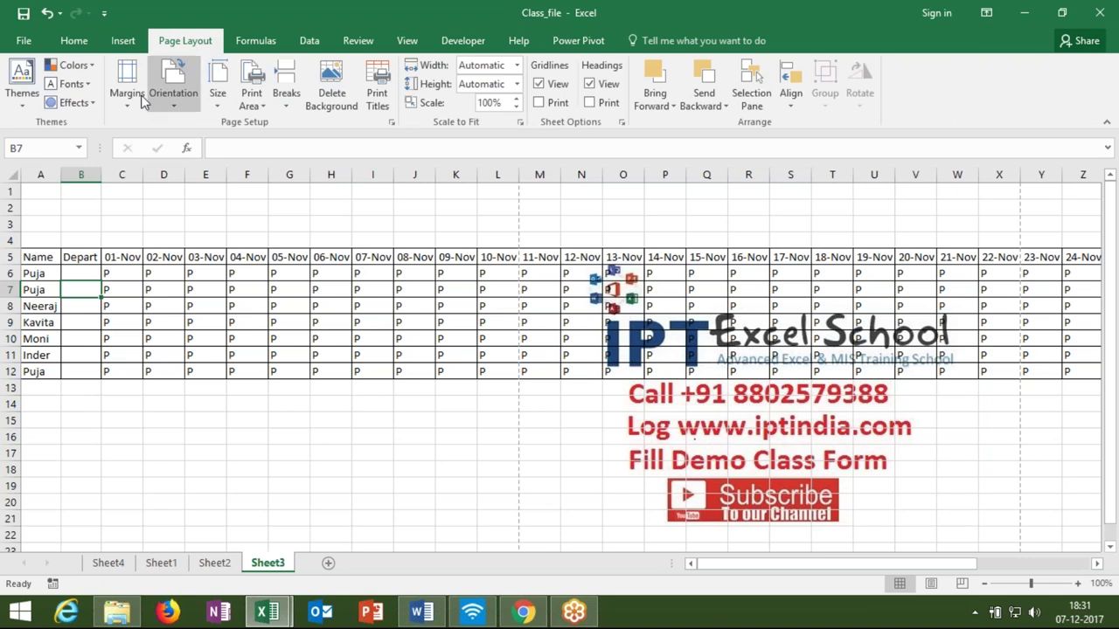
left_click(136, 102)
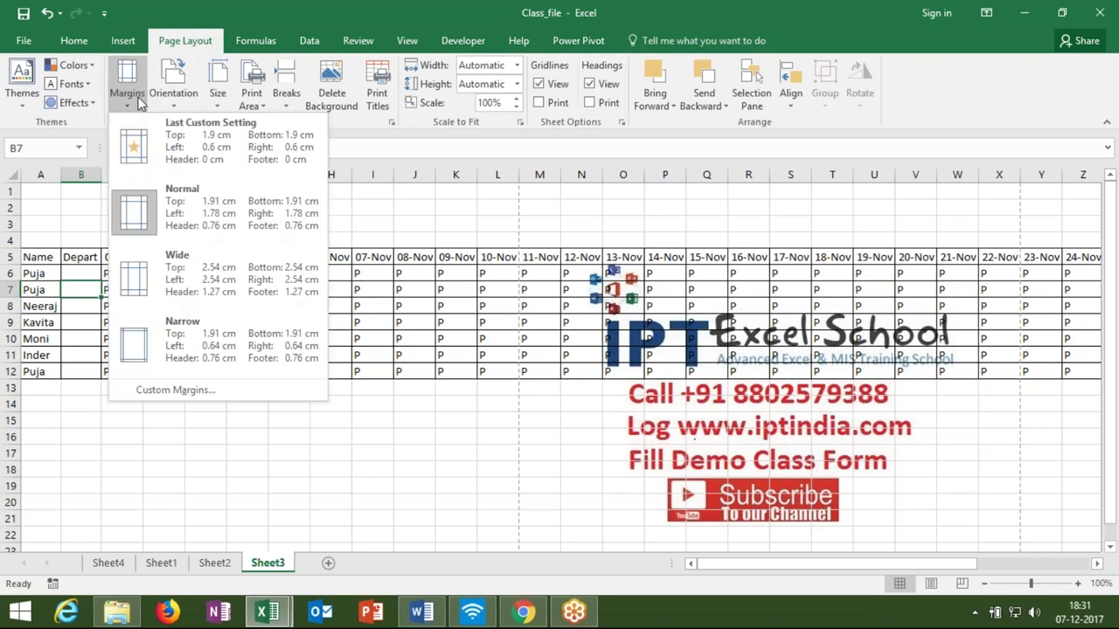
left_click(133, 358)
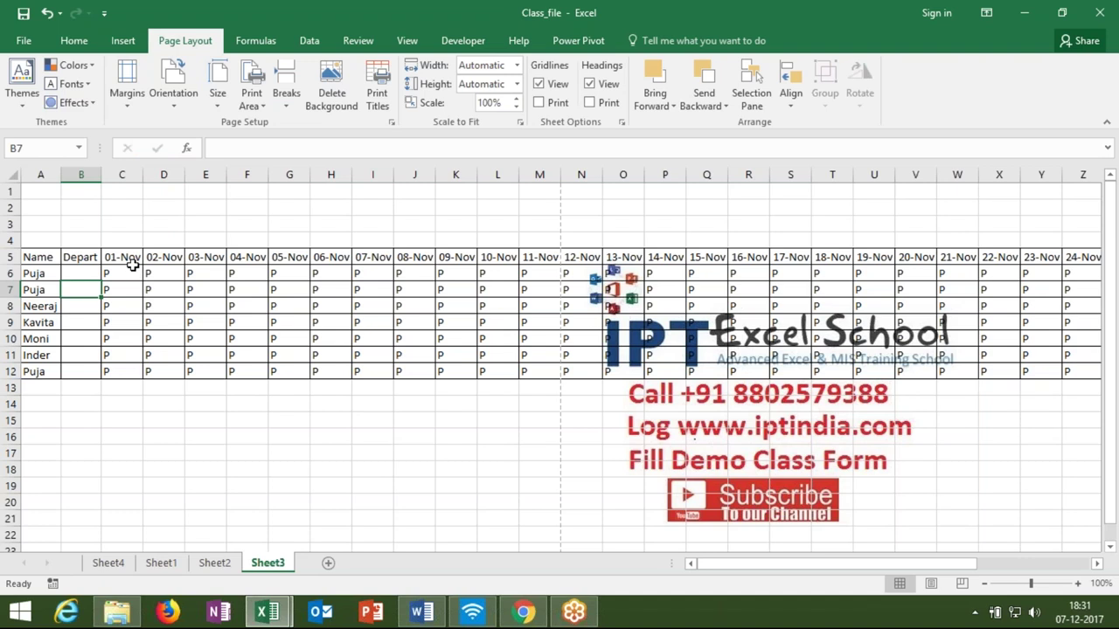
left_click(175, 106)
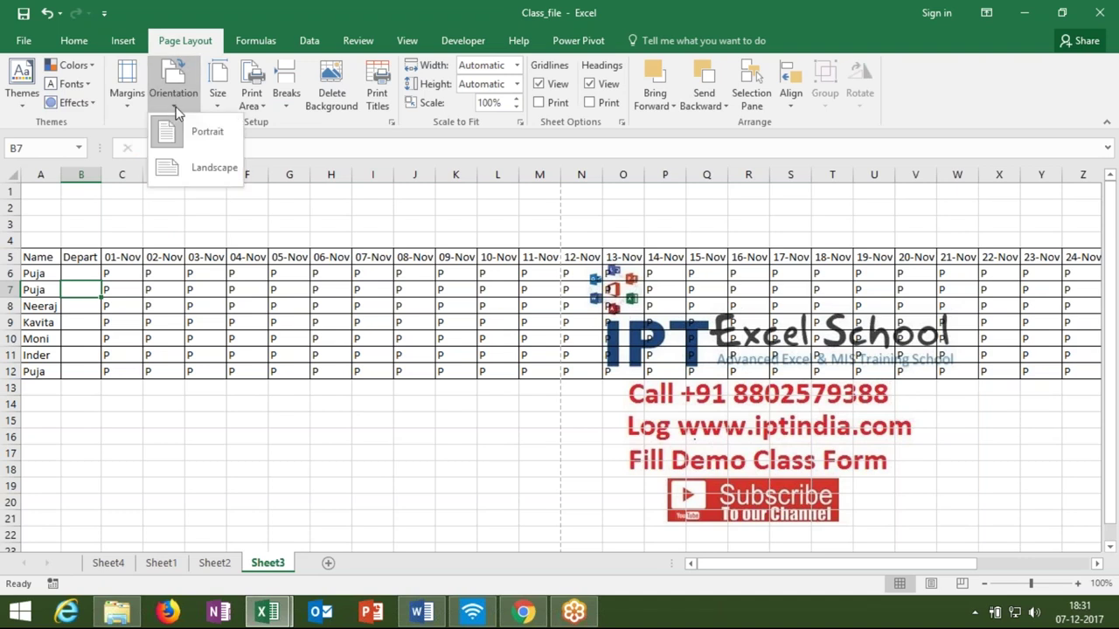
left_click(197, 169)
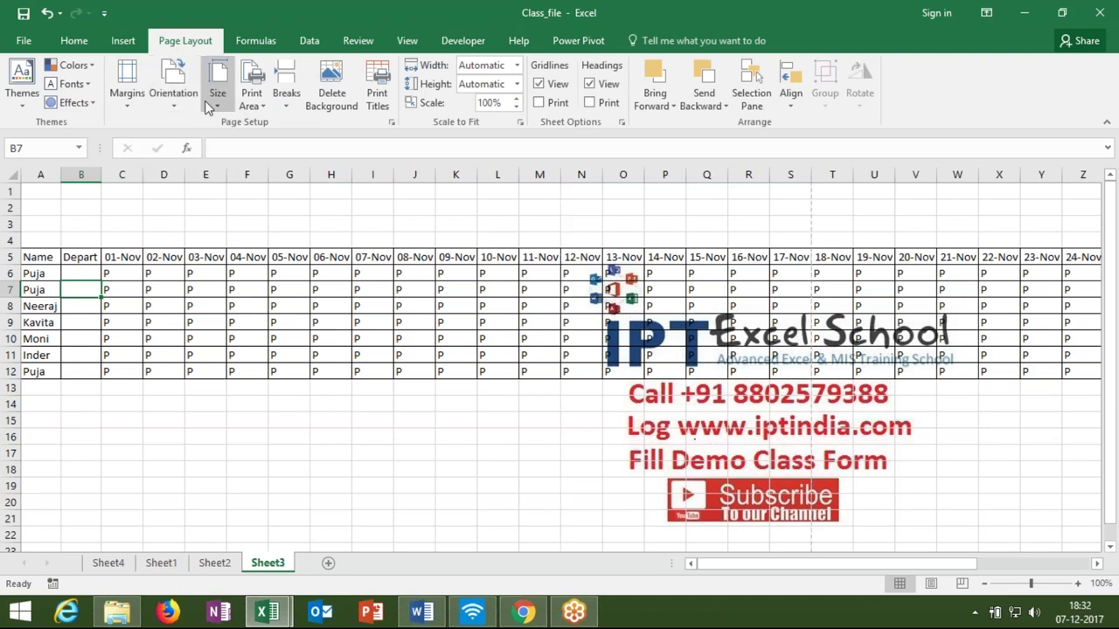
Step: Recheck the print preview: two landscape pages, the first breaking after 17-Nov
left_click(31, 41)
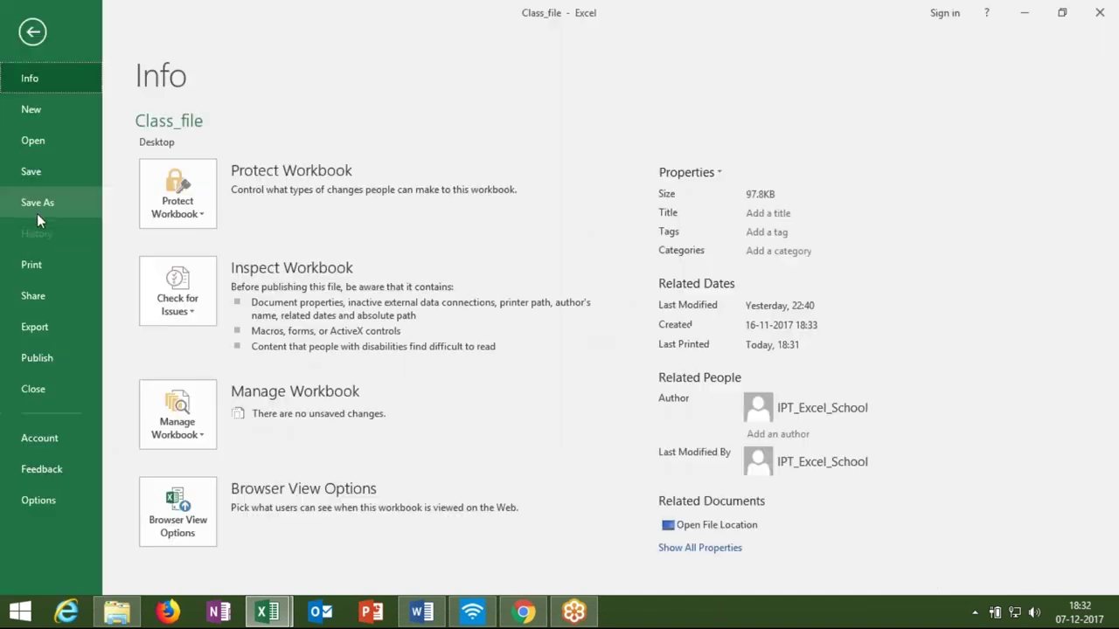
left_click(51, 272)
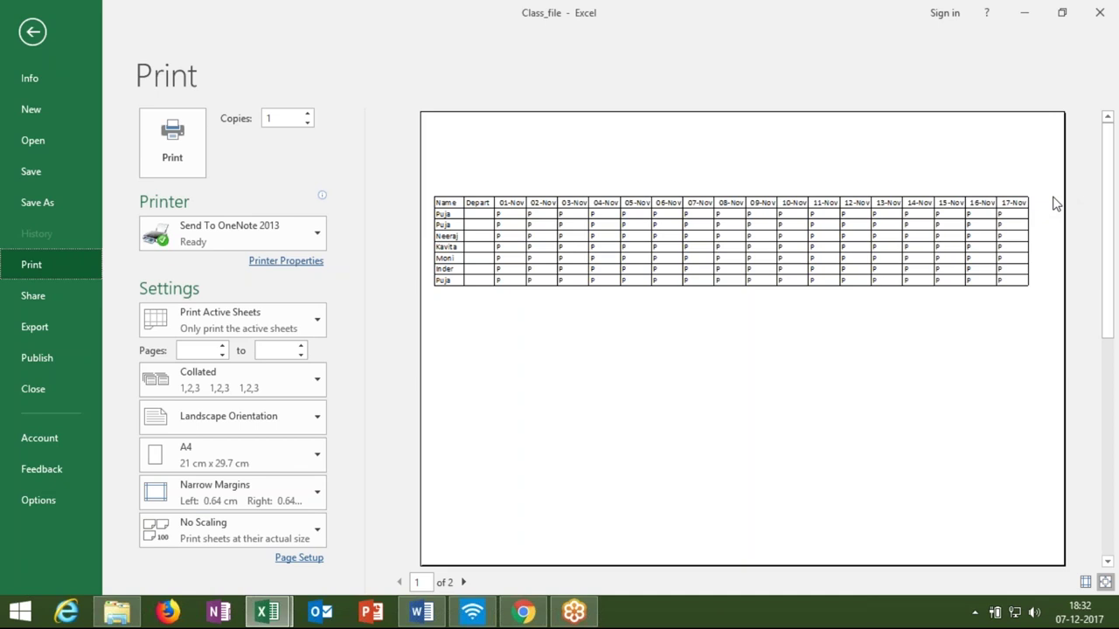
key("Escape")
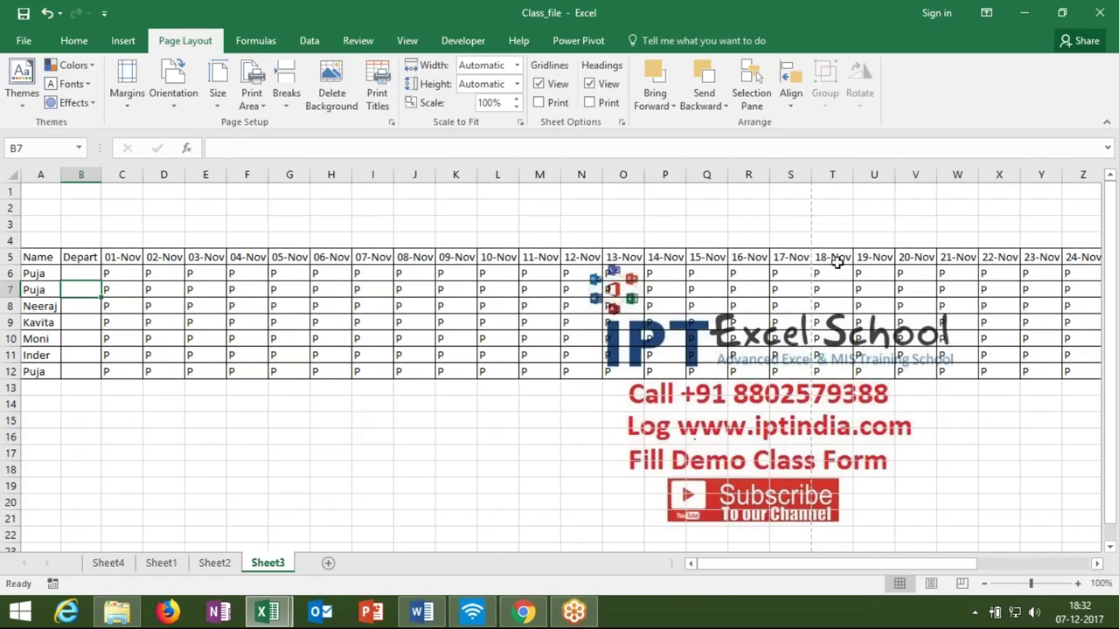
Step: Select the header row A5:AF5, from Name through 30-Nov
left_click_drag(836, 262, 1112, 283)
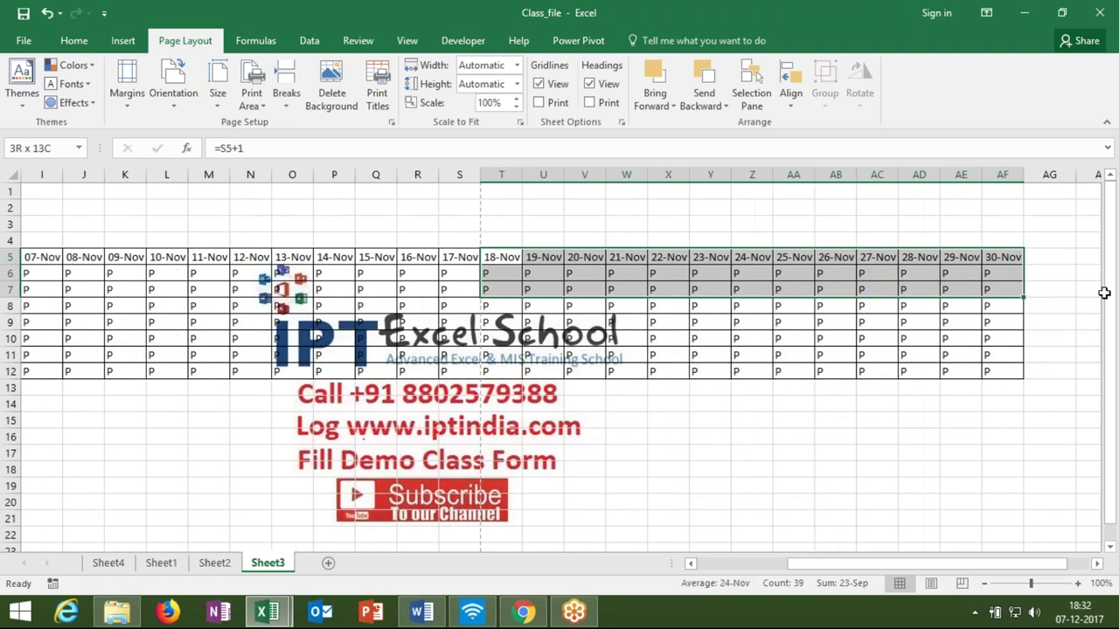
left_click_drag(1112, 283, 929, 367)
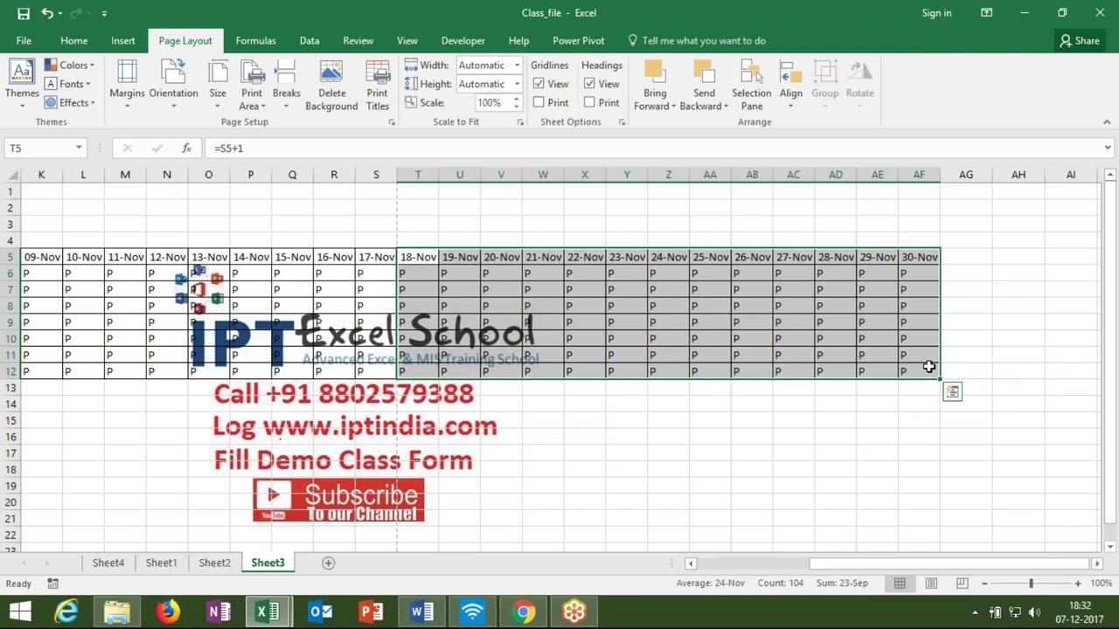
left_click_drag(886, 563, 853, 567)
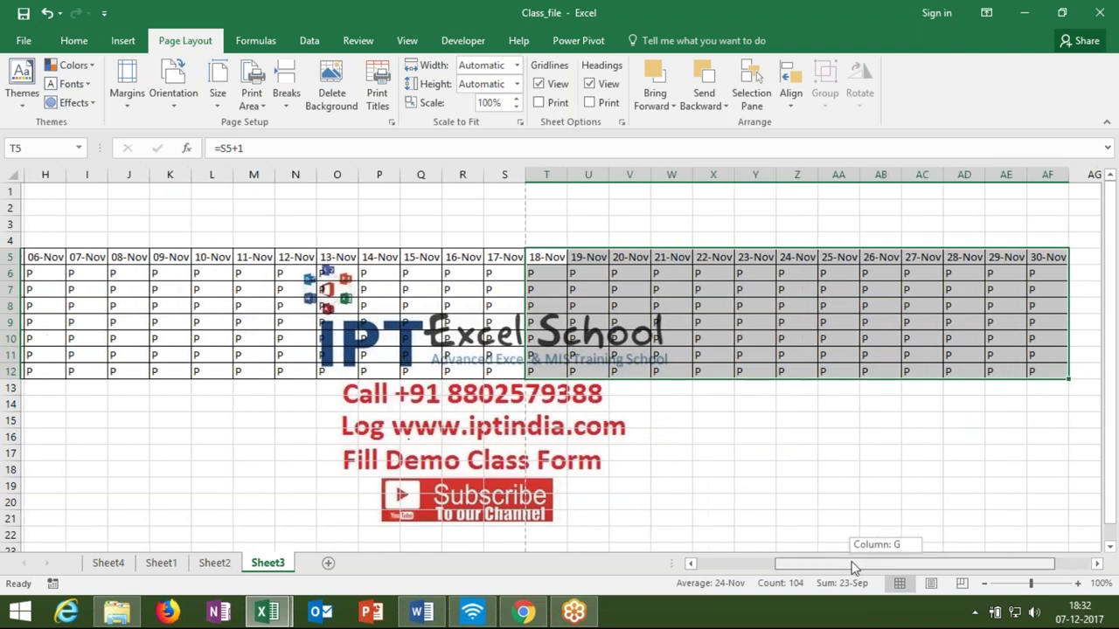
left_click_drag(851, 564, 731, 554)
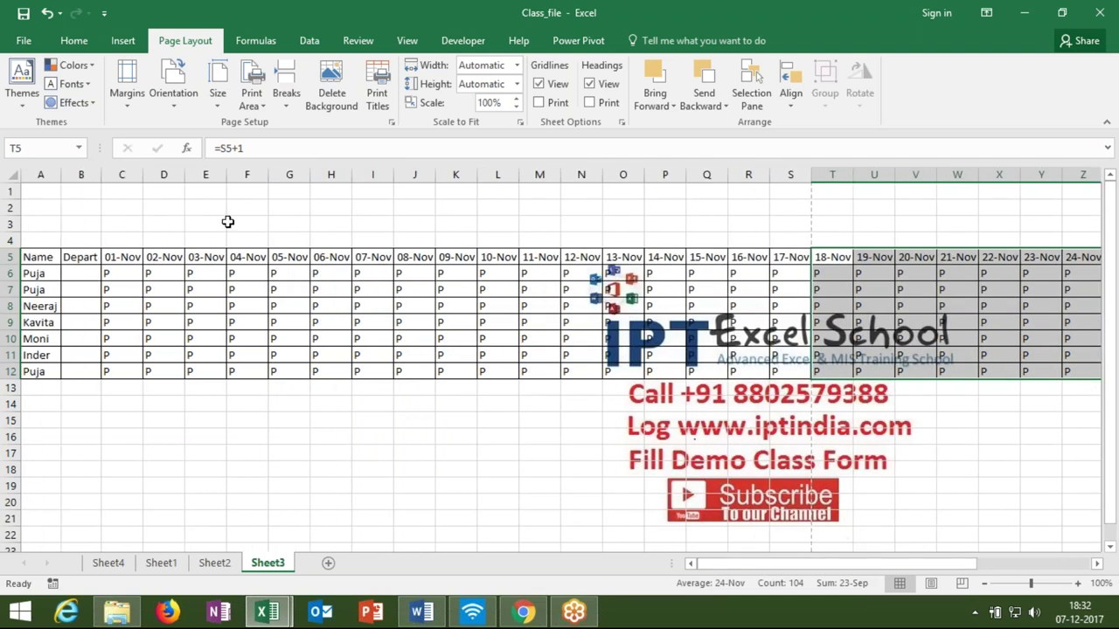
left_click(52, 256)
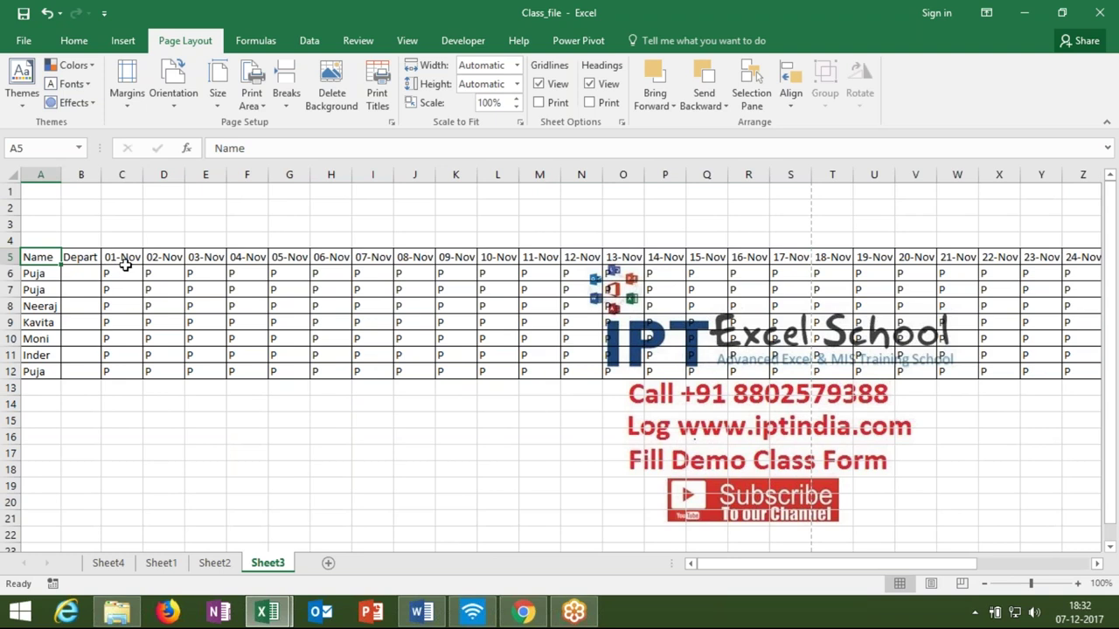
left_click_drag(53, 258, 330, 259)
mouse_move(117, 274)
left_mouse_down()
mouse_move(374, 289)
mouse_move(561, 324)
mouse_move(558, 339)
left_mouse_up()
left_click(31, 258)
key("ctrl+shift+Right")
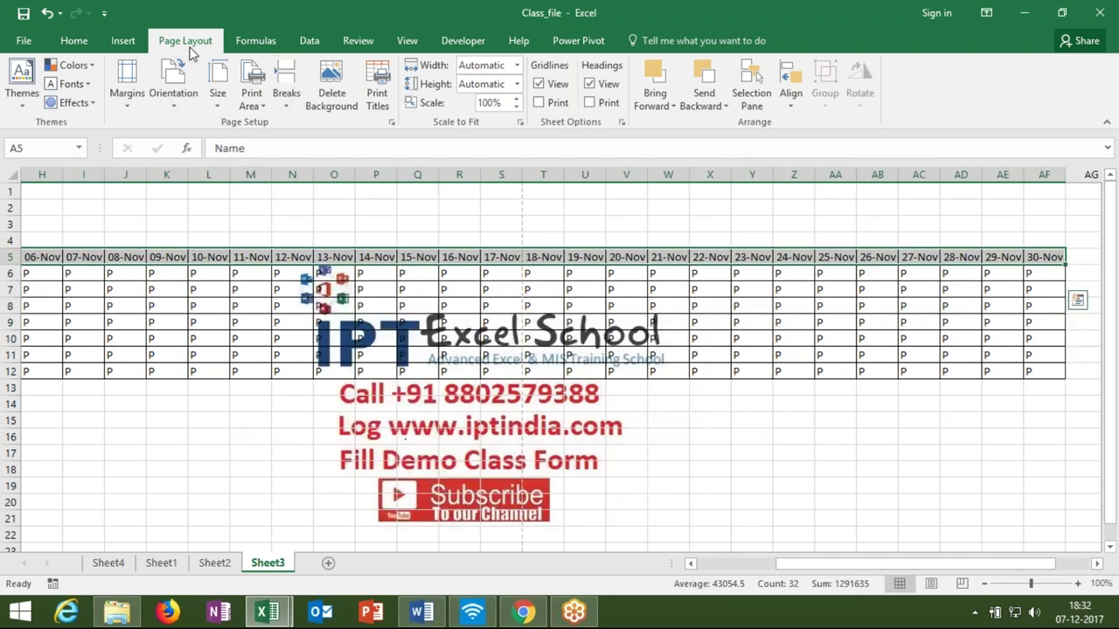
left_click(77, 41)
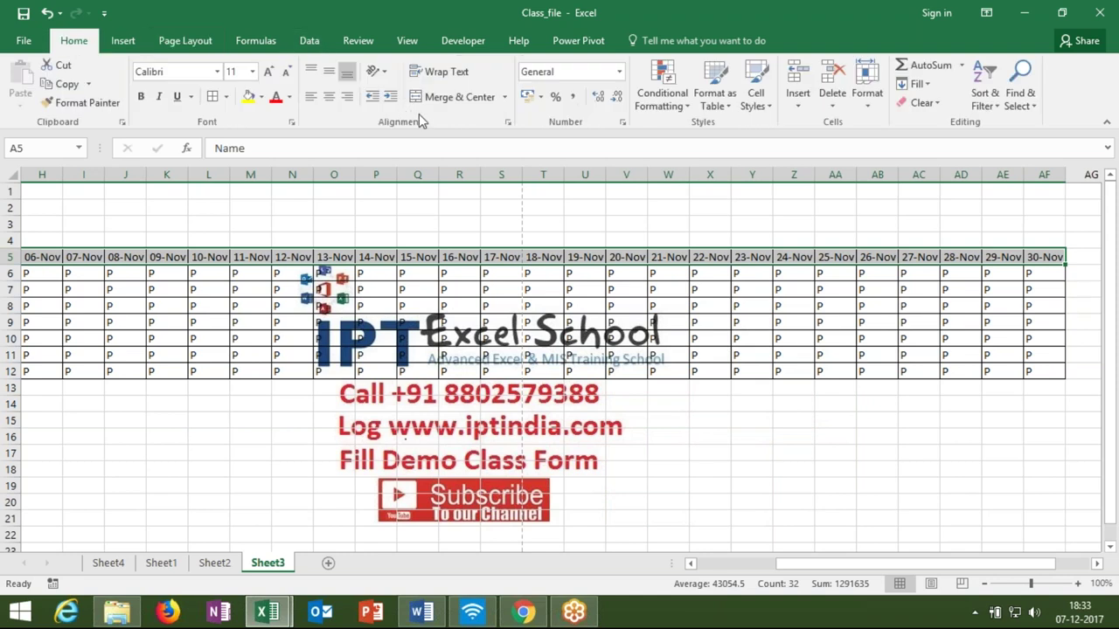
Step: Rotate the row 5 header text downward with Rotate Text Down
left_click(387, 74)
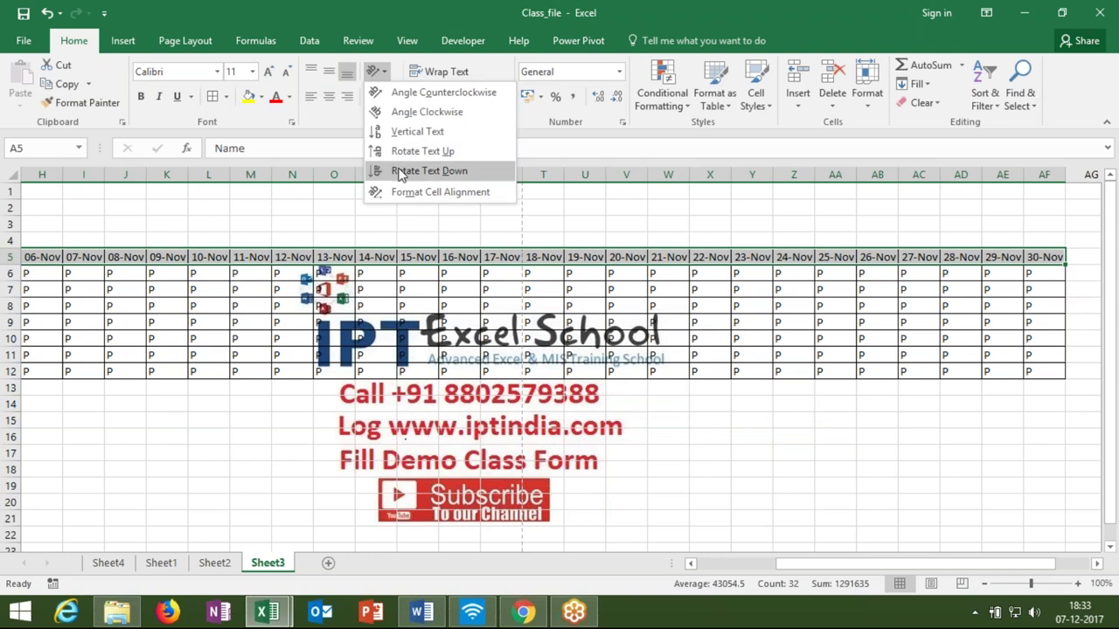
left_click(400, 172)
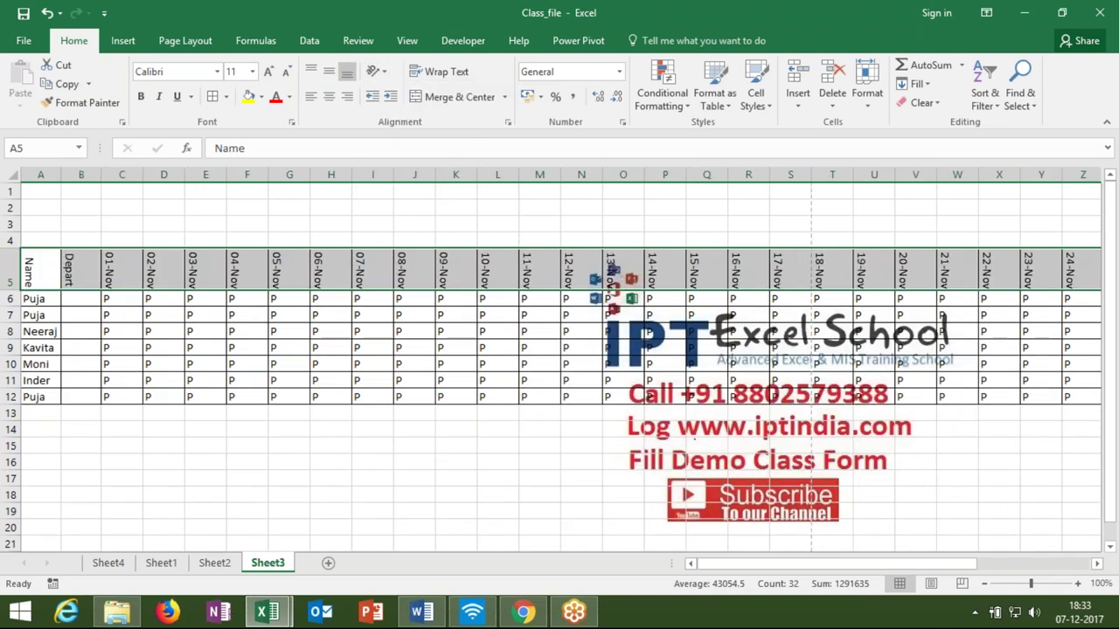
left_click(120, 311)
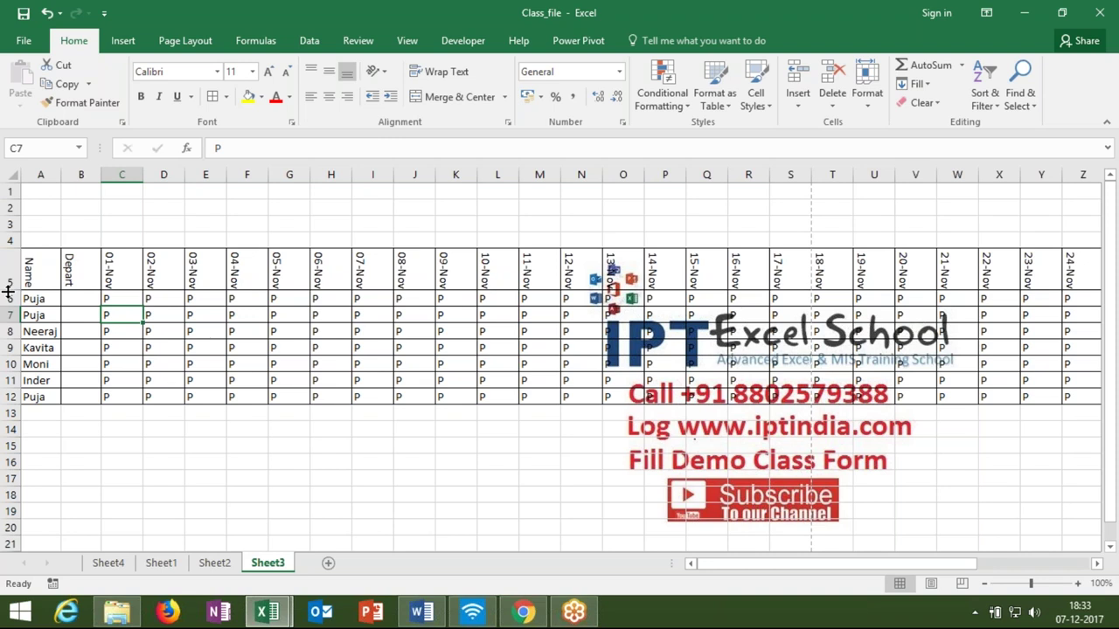
Step: Select all cells and narrow every column to fit the vertical headers
left_click(10, 175)
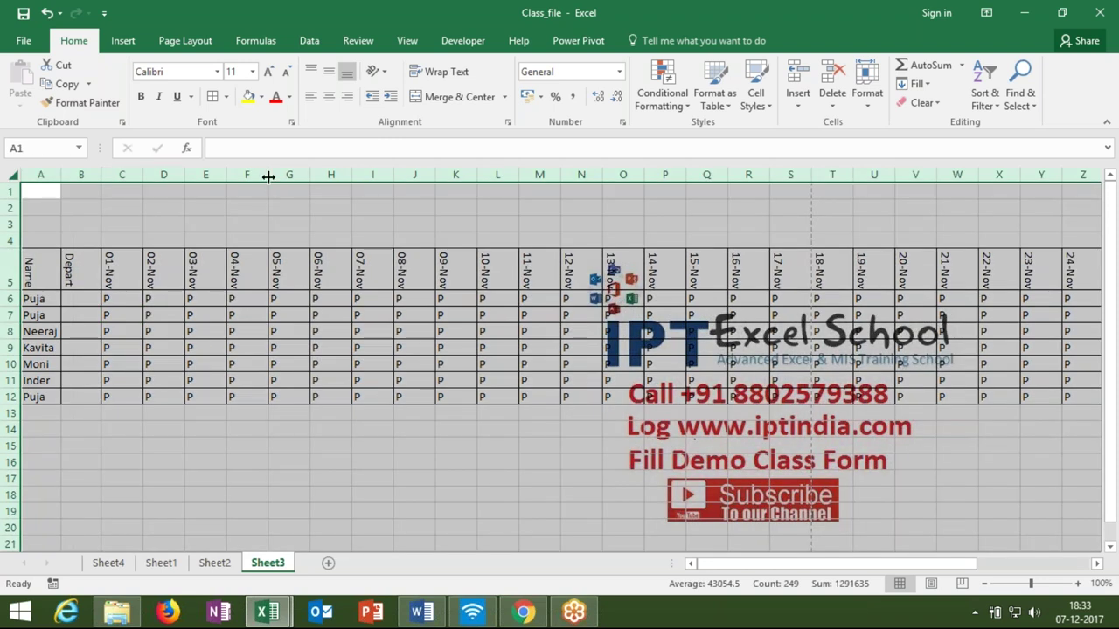
left_click_drag(268, 177, 248, 177)
left_click(253, 298)
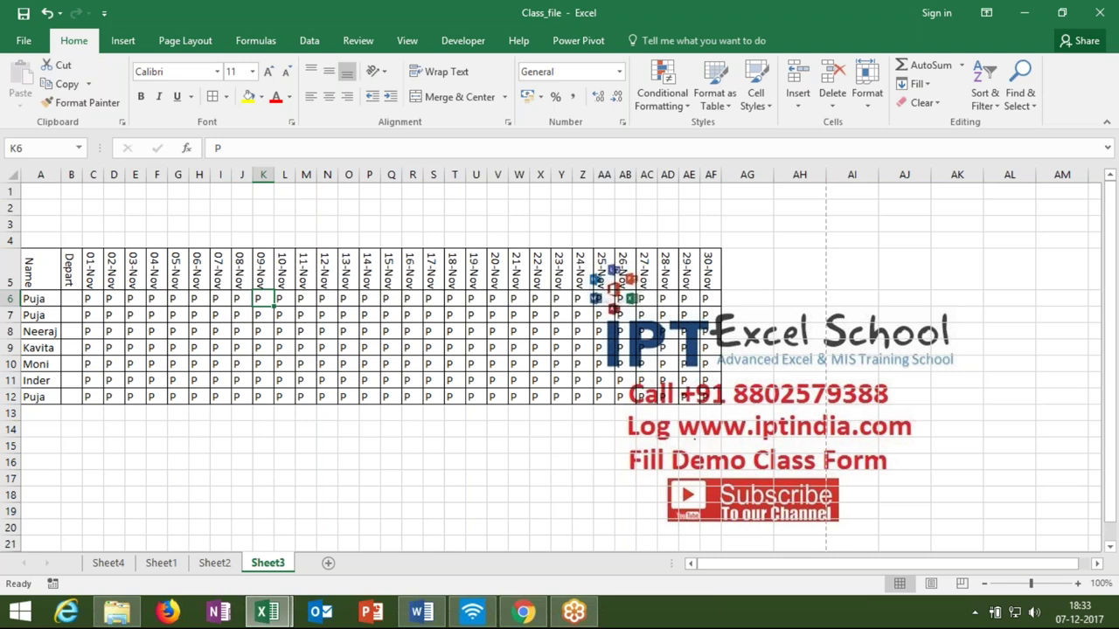
Step: Type 'Daily Attendance Sheet' in A1 of Sheet3 and merge-centre it across A1:O2
left_click(157, 564)
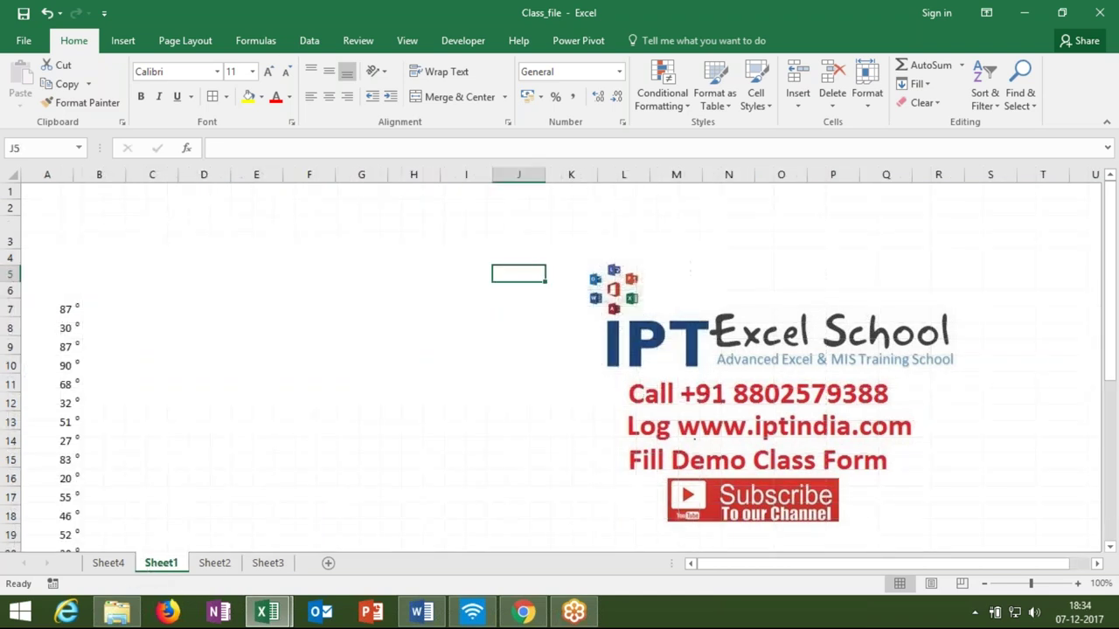
left_click(288, 563)
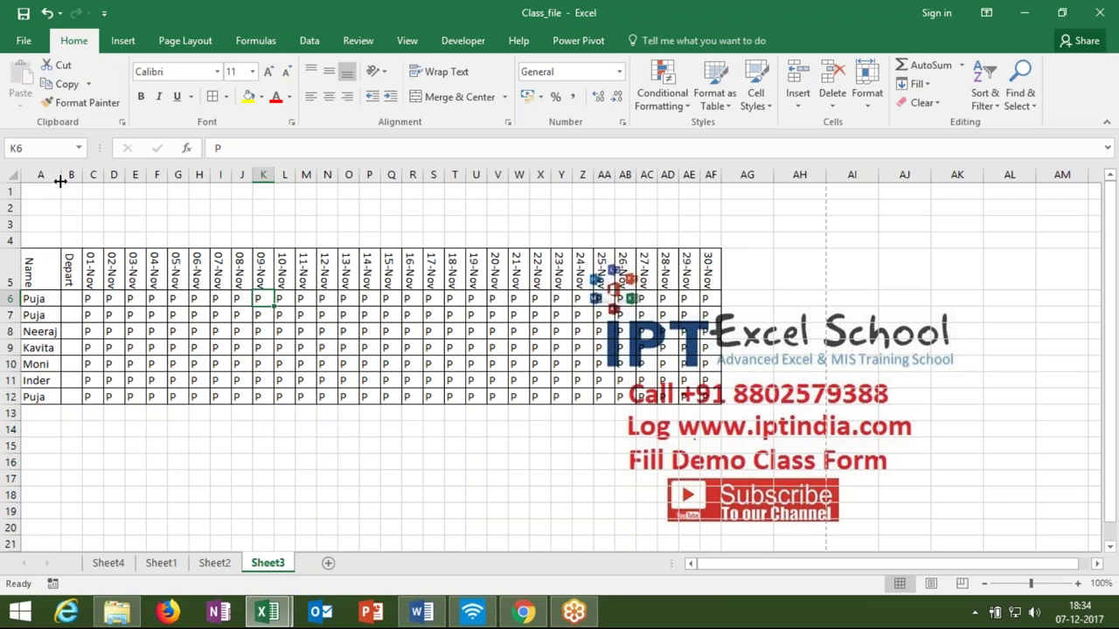
key("ctrl+Home")
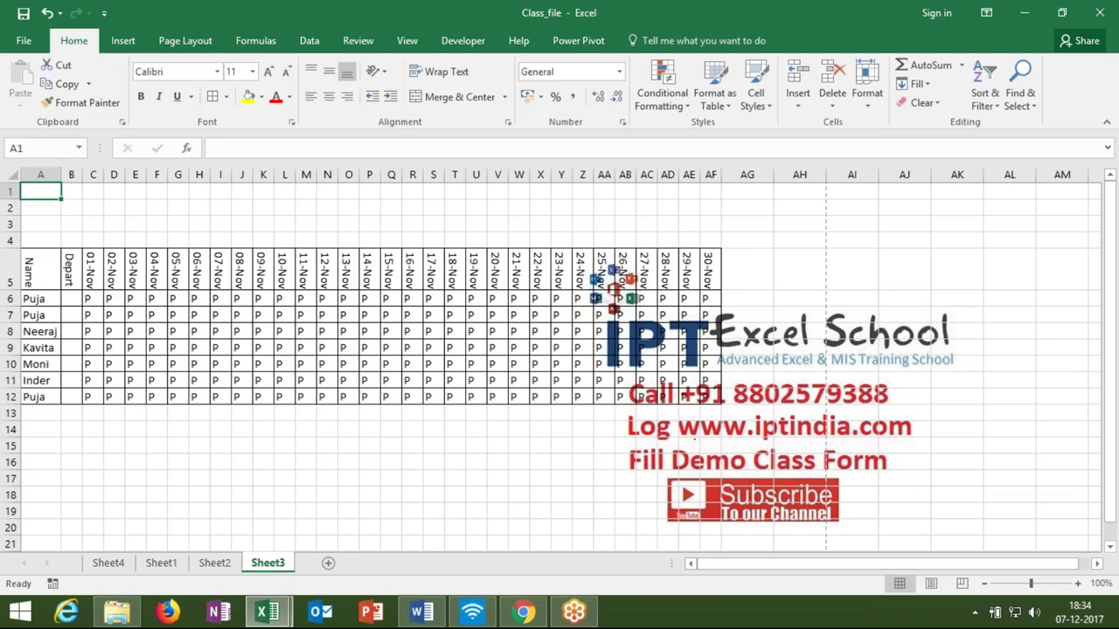
type("Daily A")
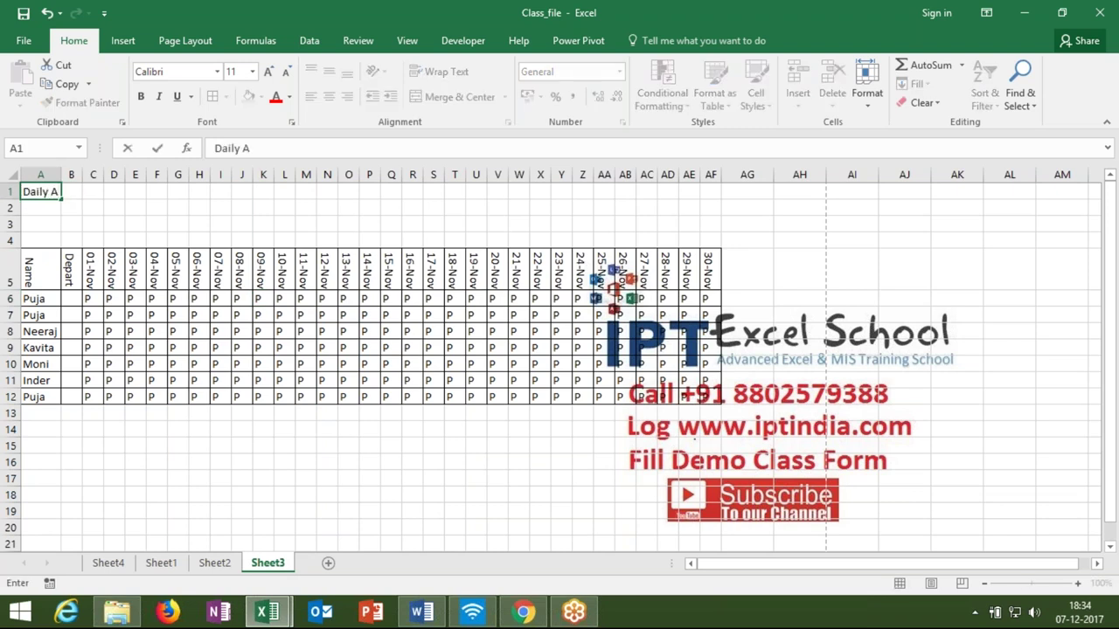
type("ttendance Sheet")
mouse_move(40, 191)
left_mouse_down()
mouse_move(350, 192)
mouse_move(354, 210)
left_mouse_up()
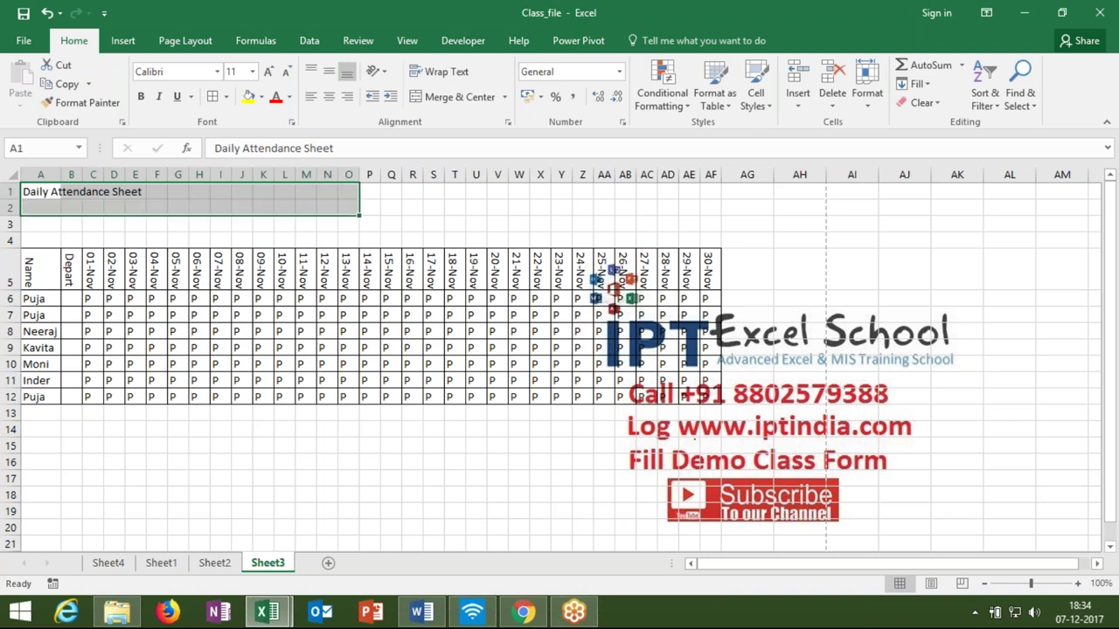
left_click(455, 96)
Step: Enlarge the title to 24 point, underline it, and add a new Sheet5
left_click(267, 76)
left_click(268, 76)
left_click(268, 76)
left_click(267, 76)
left_click(267, 76)
left_click(268, 76)
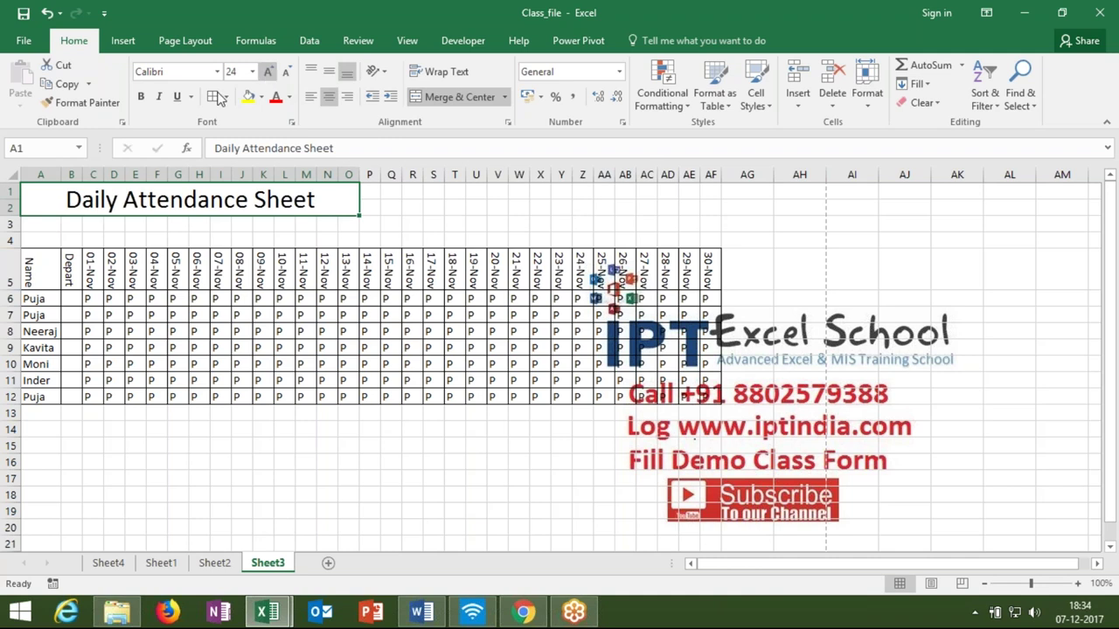
left_click(176, 96)
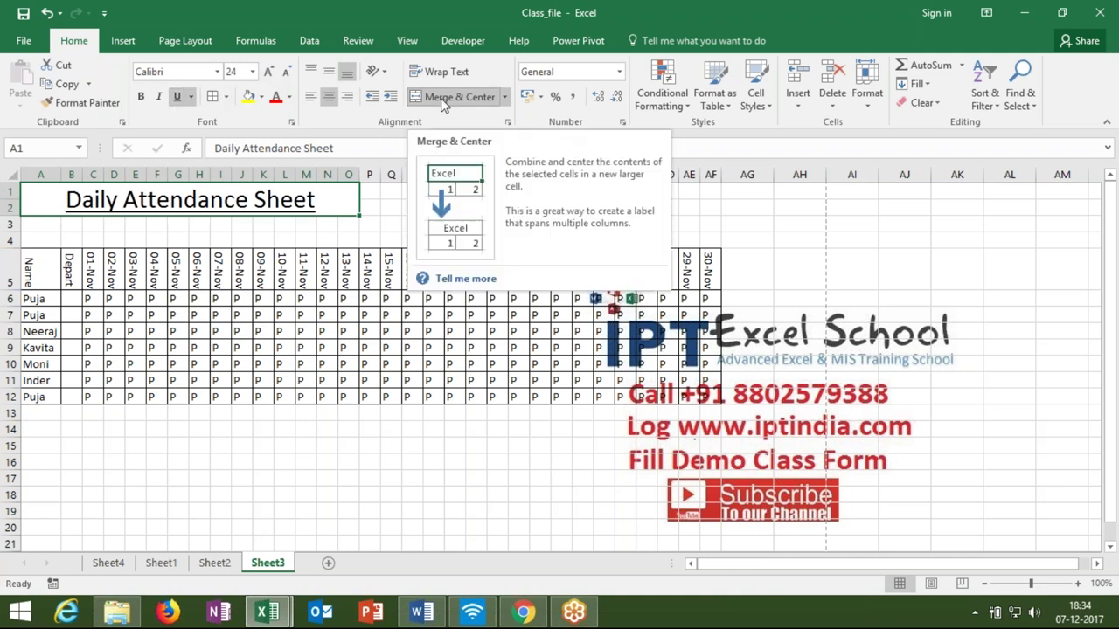
left_click(303, 510)
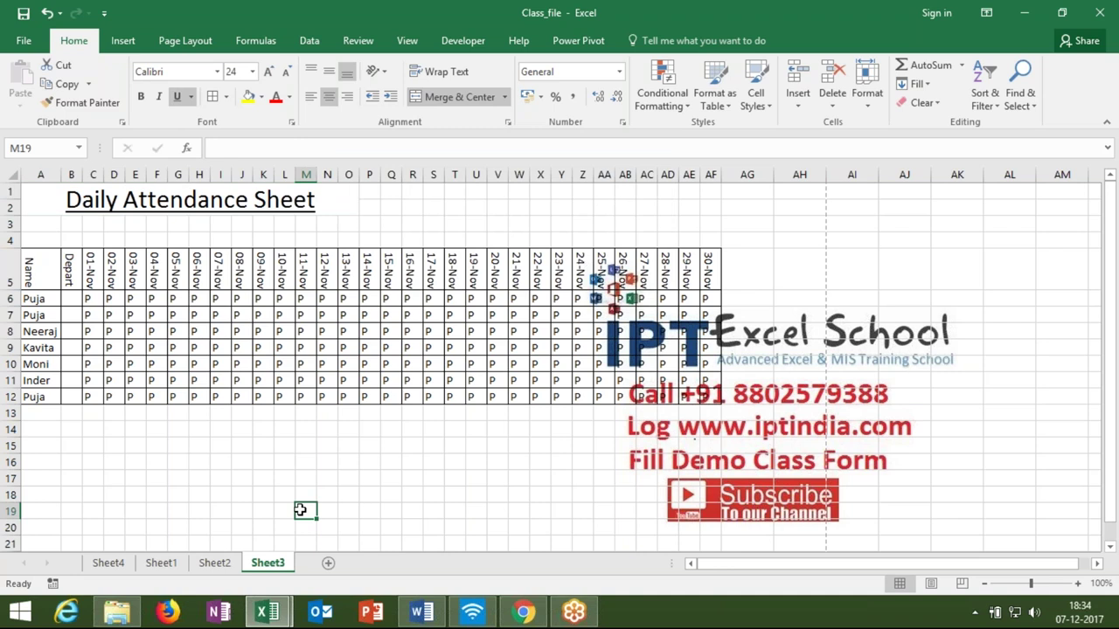
left_click(329, 563)
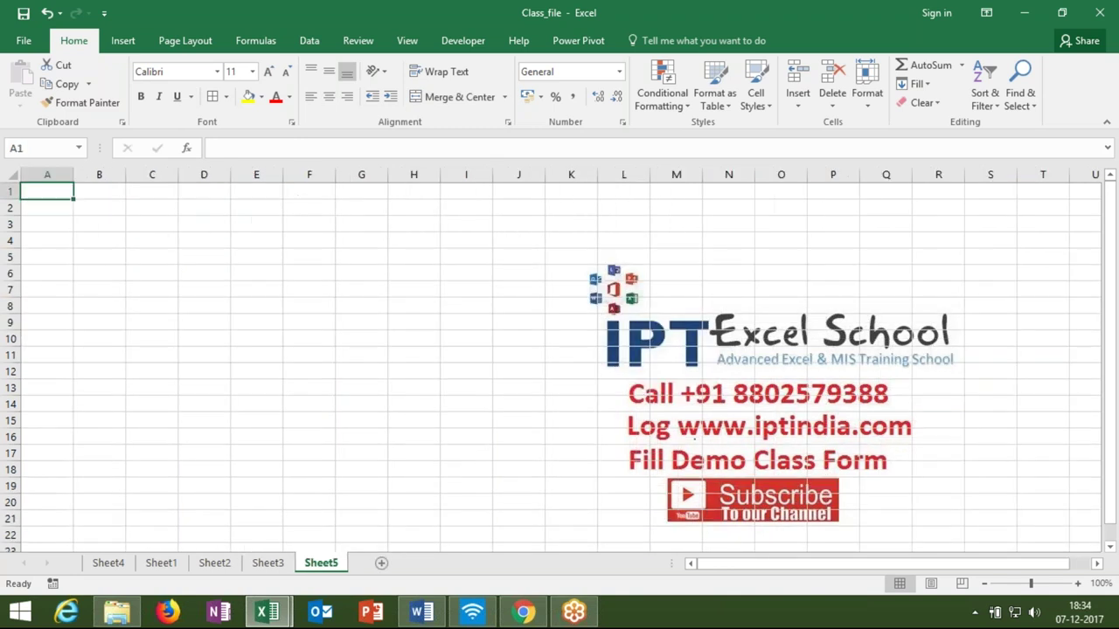
Step: Enter a person's full name in A1 of Sheet5
type("Sujeet ")
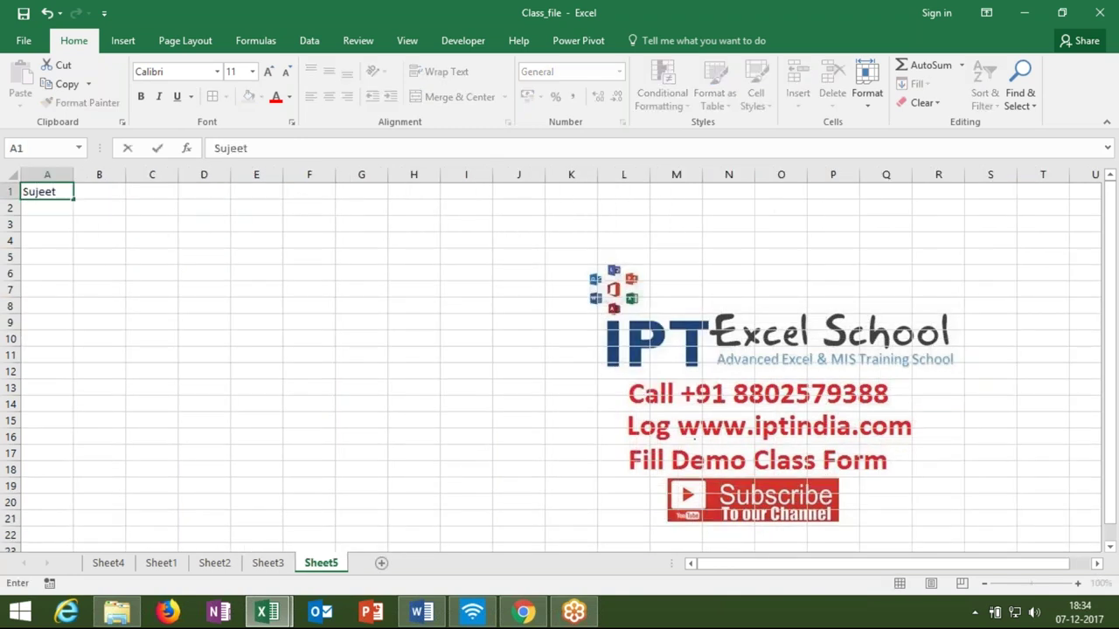
type("Kumar")
key("Return")
left_click_drag(76, 177, 74, 176)
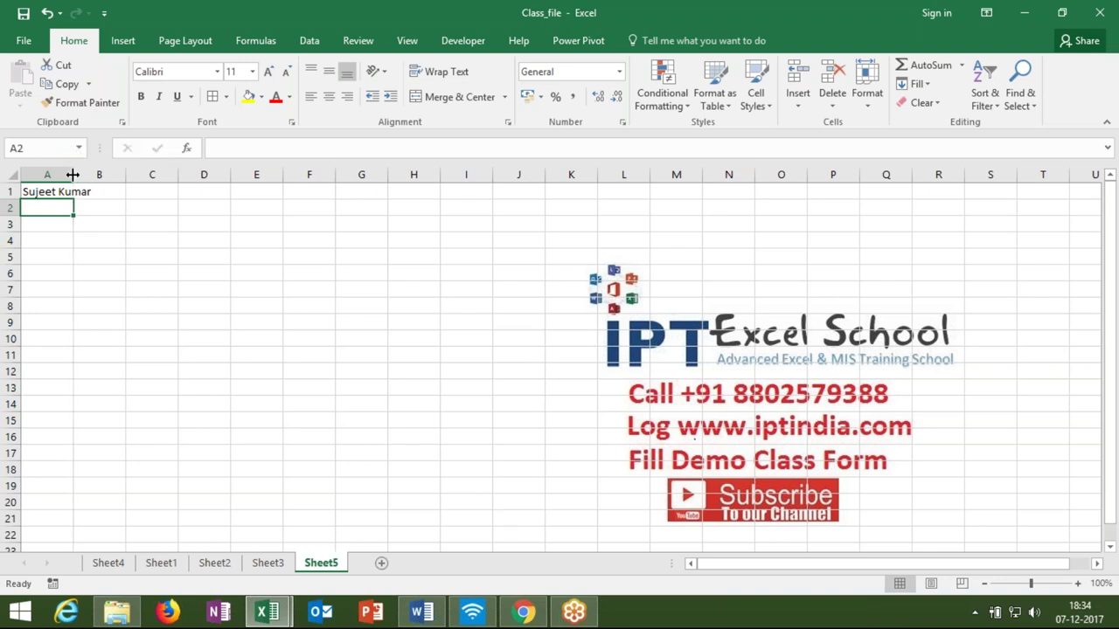
left_click(58, 194)
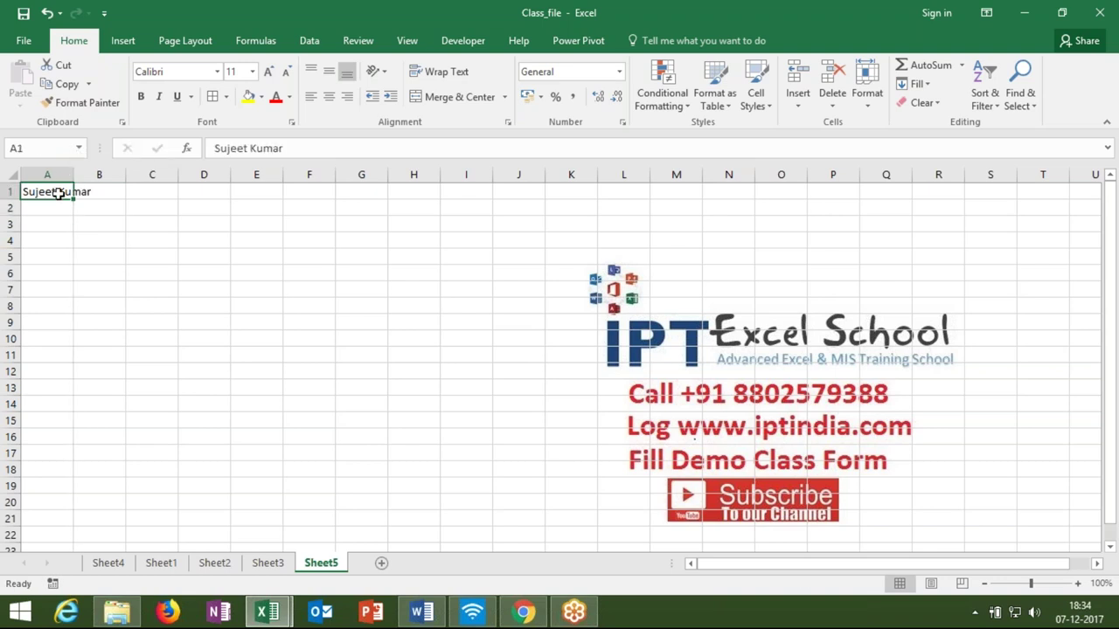
Step: Enter 11 in B1 to see the name cut off, then delete it
left_click(100, 190)
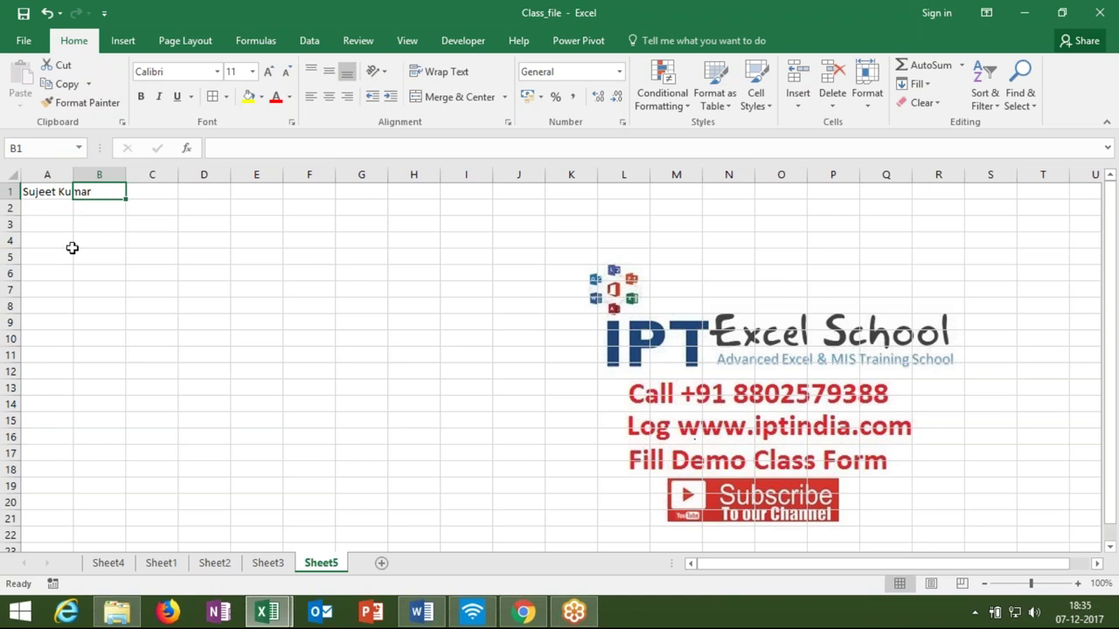
type("11")
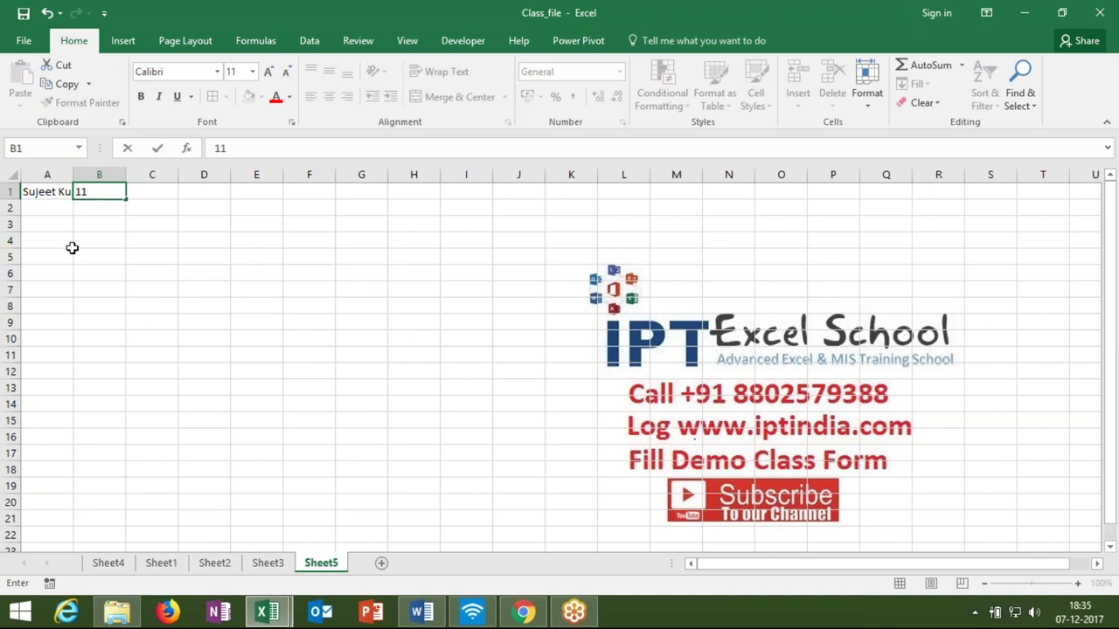
key("Return")
left_click(46, 191)
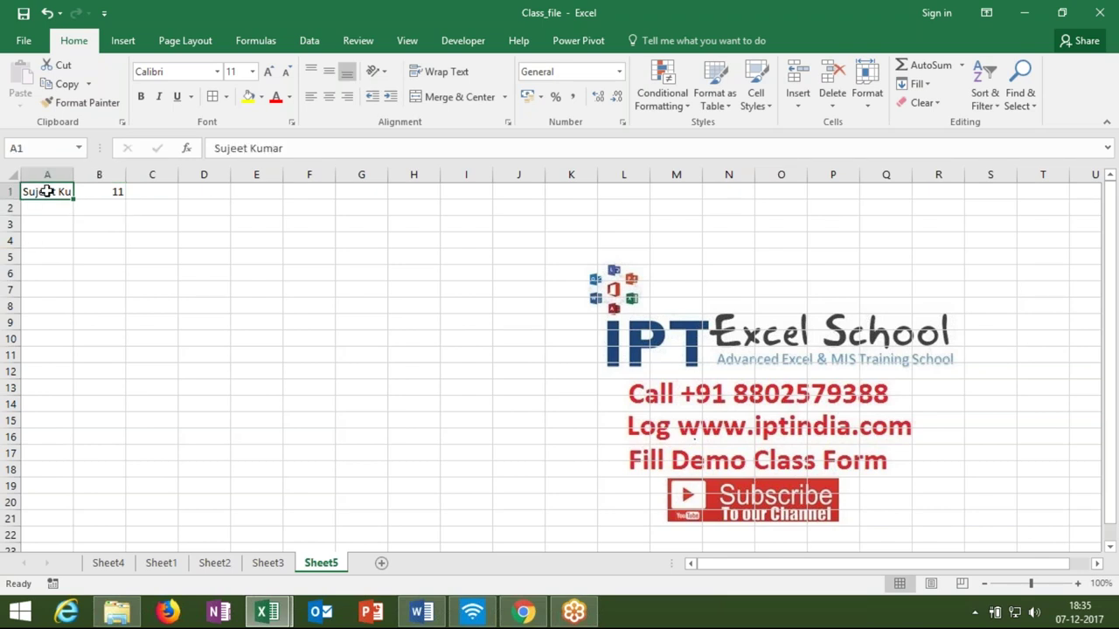
left_click(100, 191)
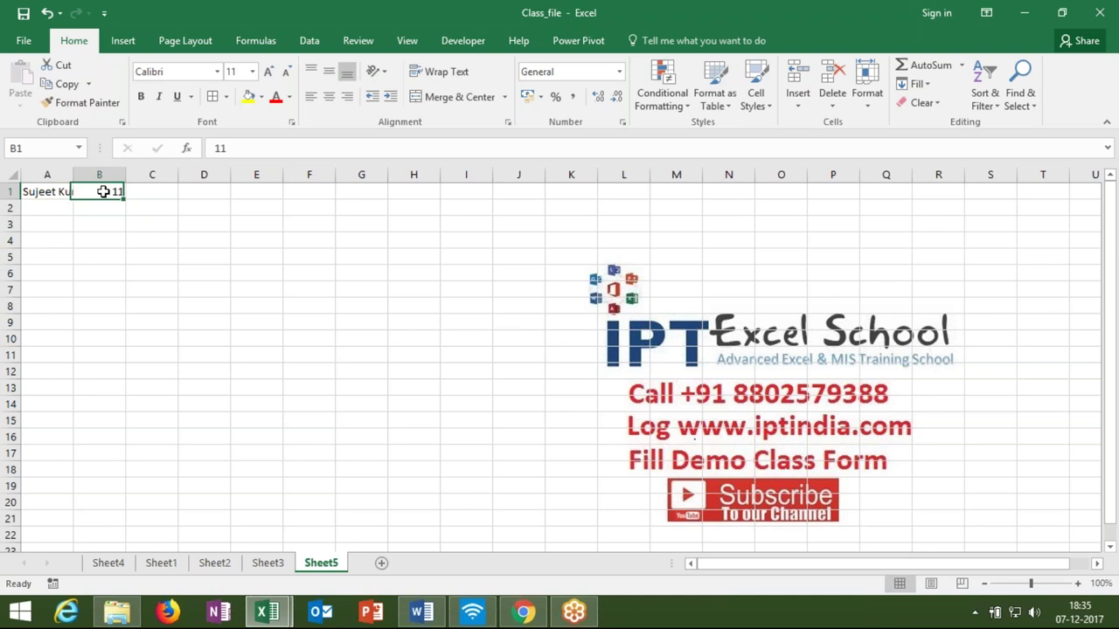
key("Delete")
Step: AutoFit column A to the name, then undo the widening
left_click(67, 225)
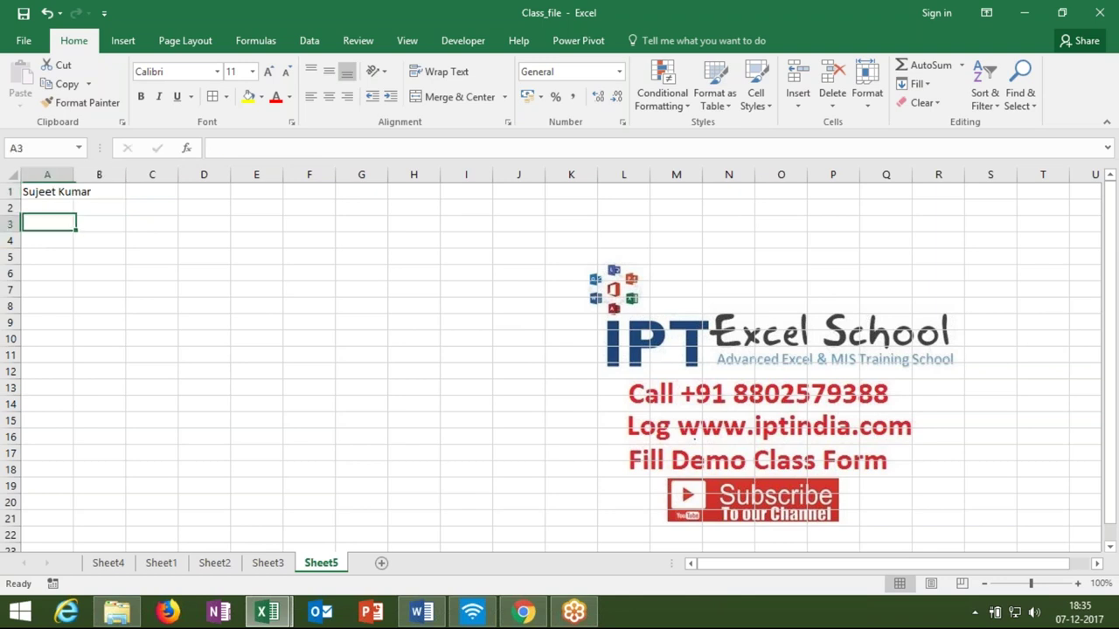
double_click(74, 178)
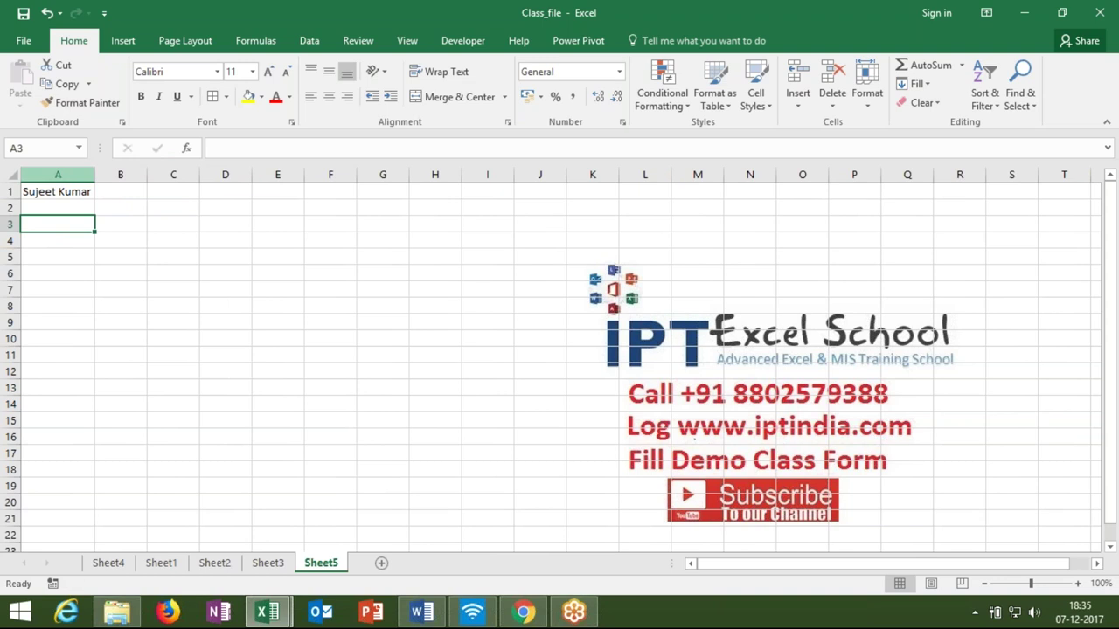
key("ctrl+z")
left_click(68, 191)
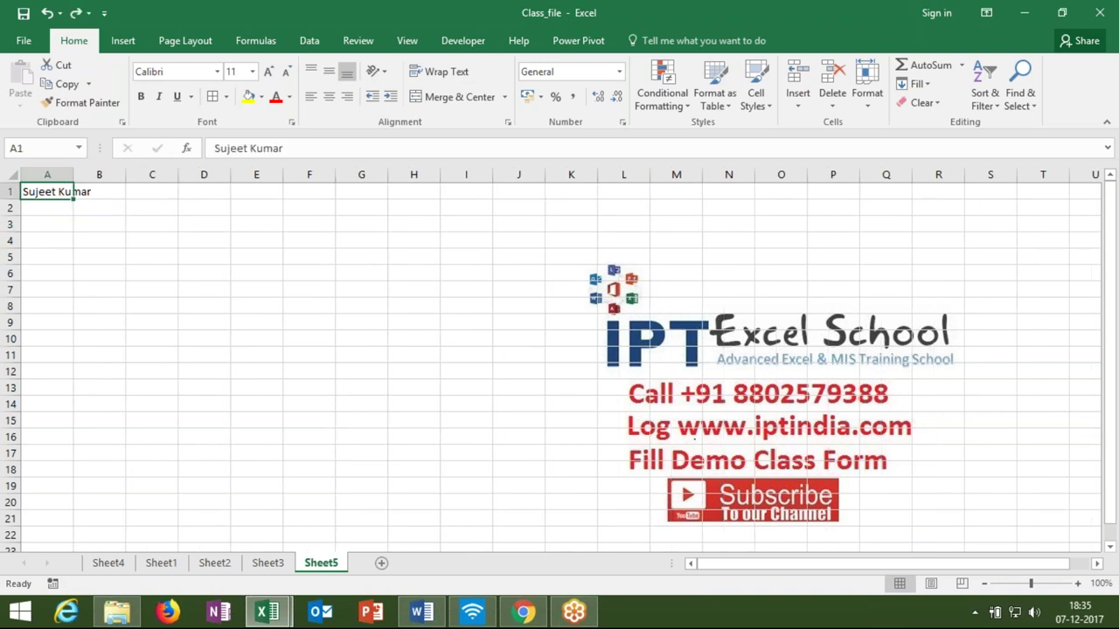
Step: Apply Wrap Text to A1, then enter 123, 852 and 125 on separate lines in D4 with Alt+Enter
left_click(417, 74)
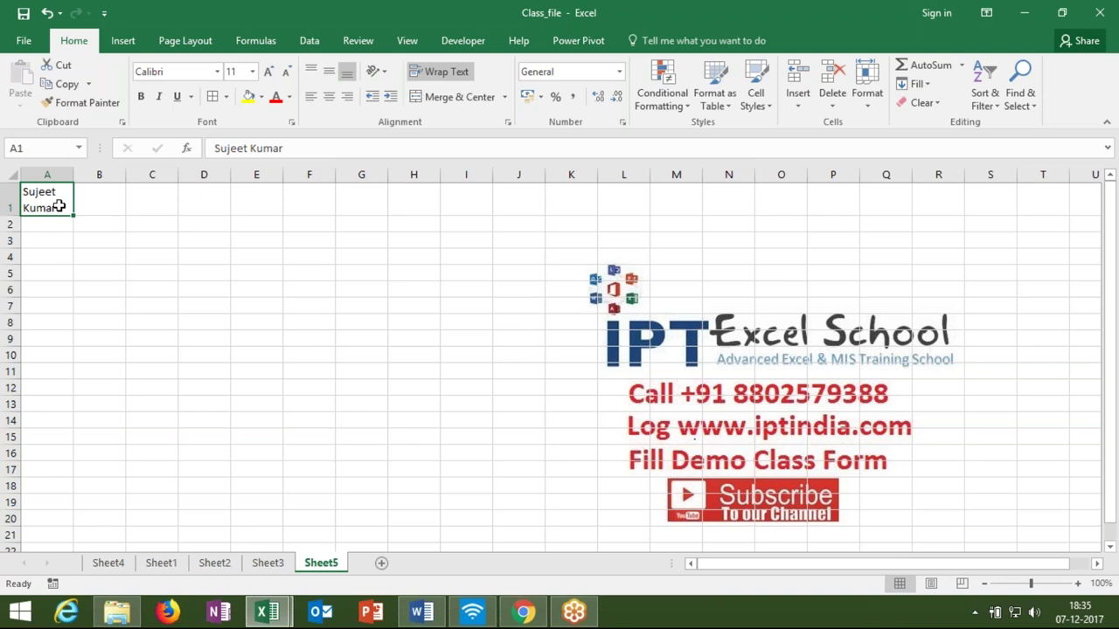
left_click(185, 258)
type("123")
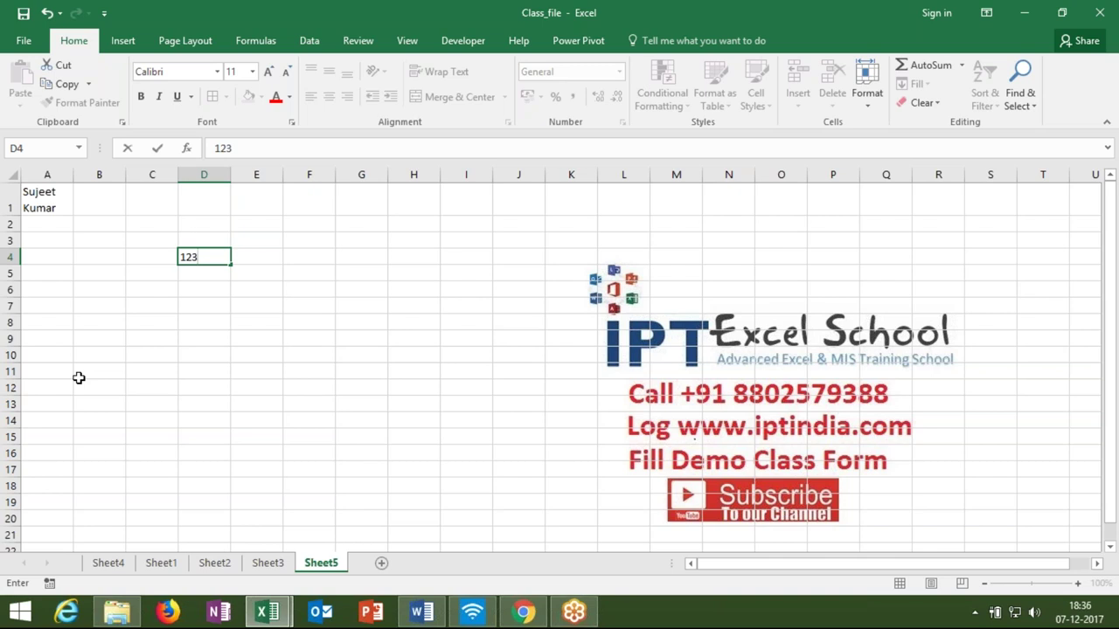
key("alt+Return")
type("852")
key("alt+Return")
type("125")
key("Return")
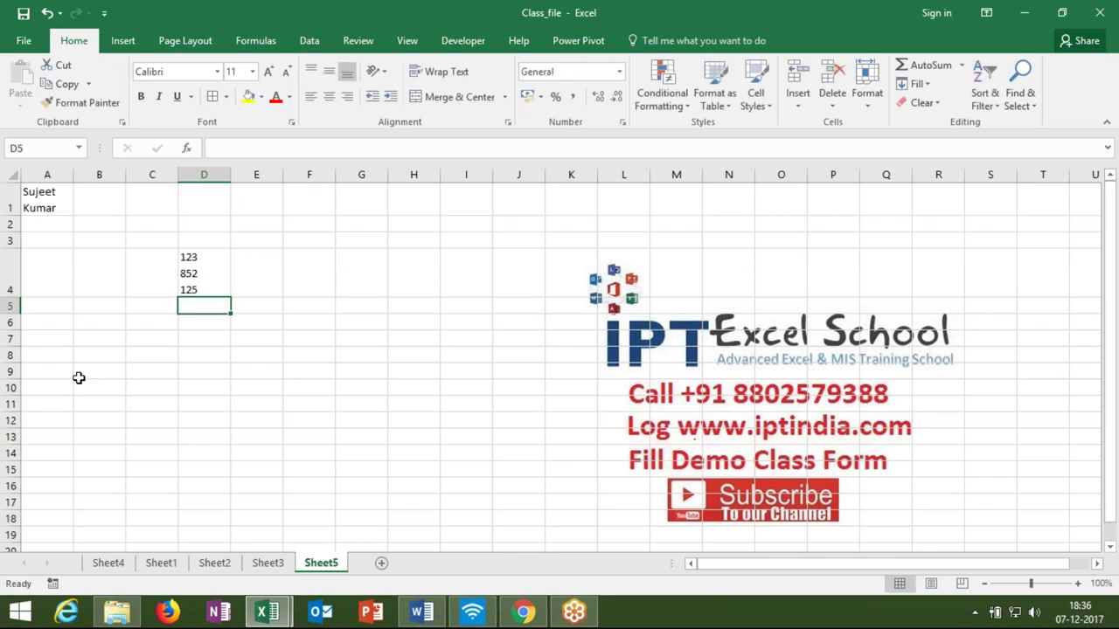
key("Up")
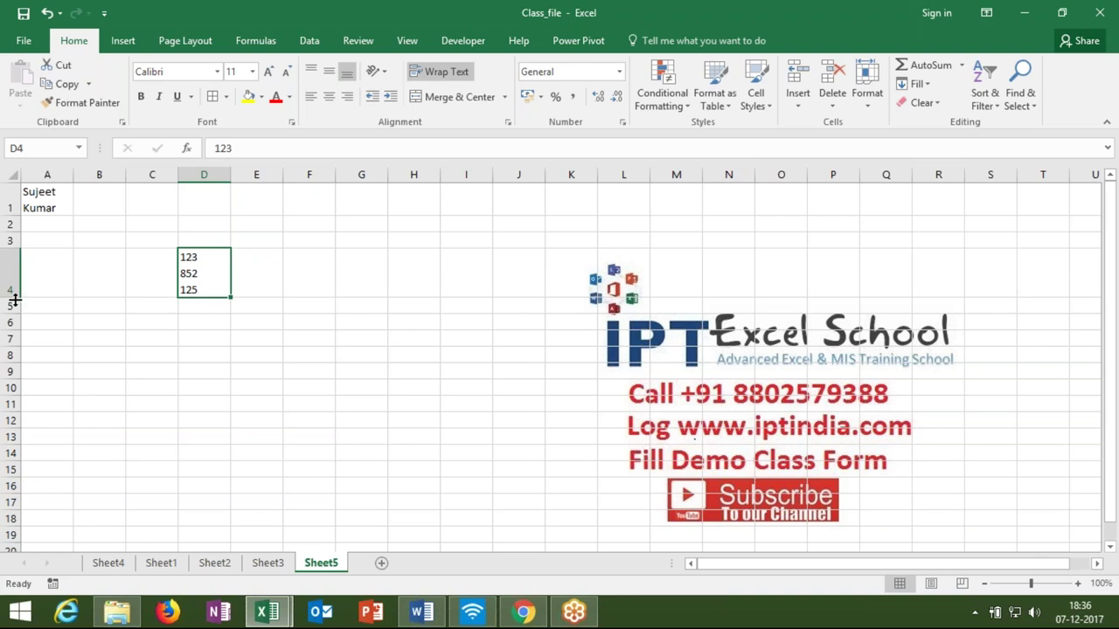
Step: Delete the three-line D4 entry and undo A1's Wrap Text
key("Delete")
key("ctrl+z")
key("ctrl+z")
key("ctrl+z")
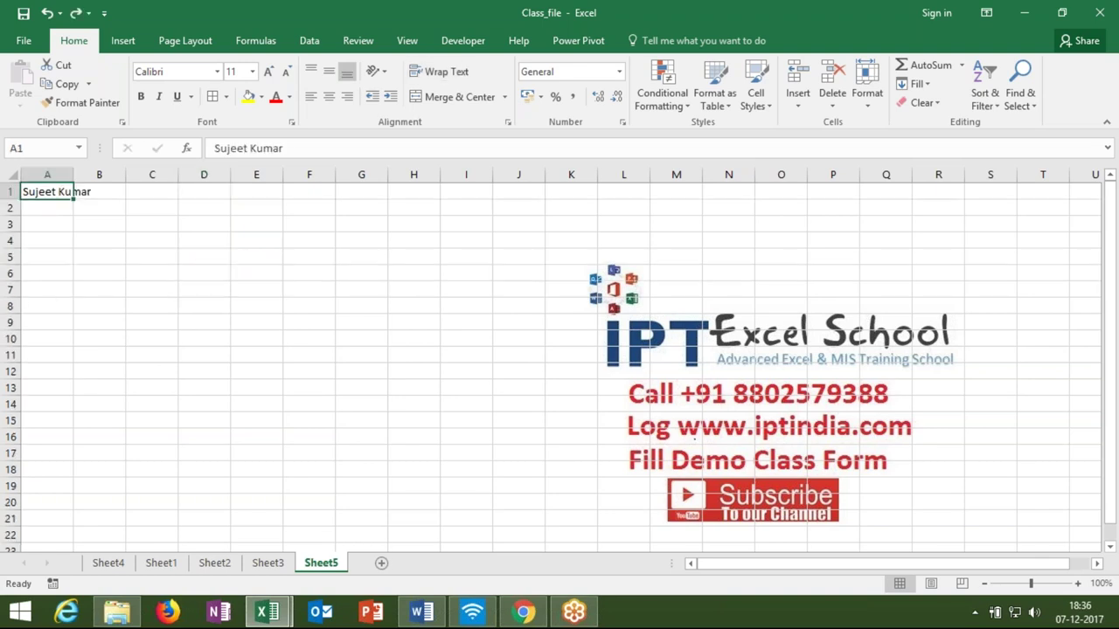
left_click(59, 239)
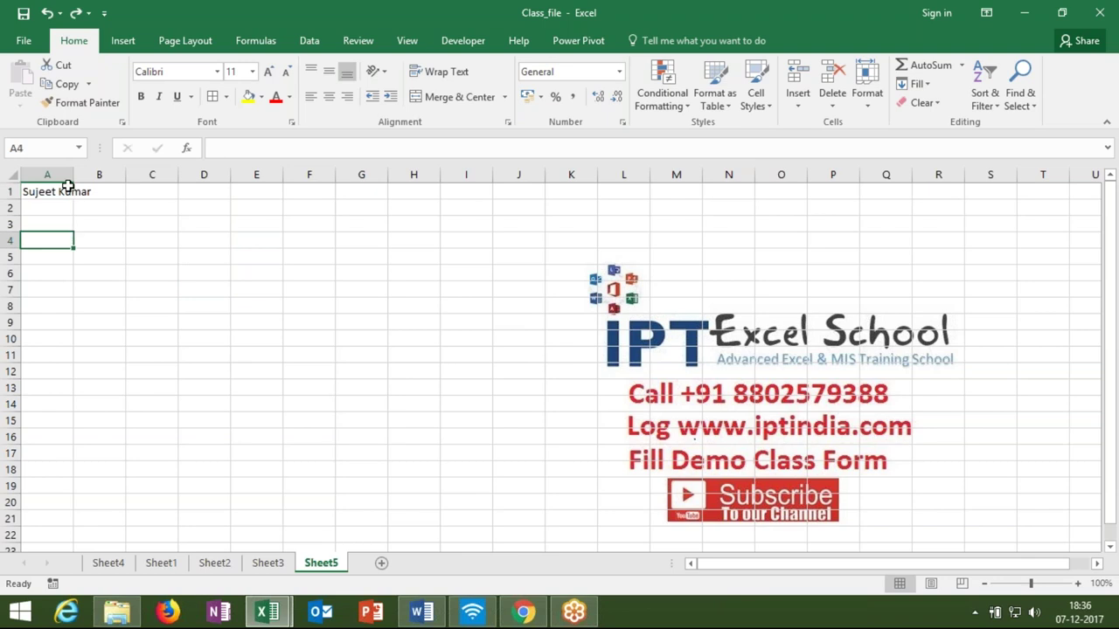
left_click(60, 194)
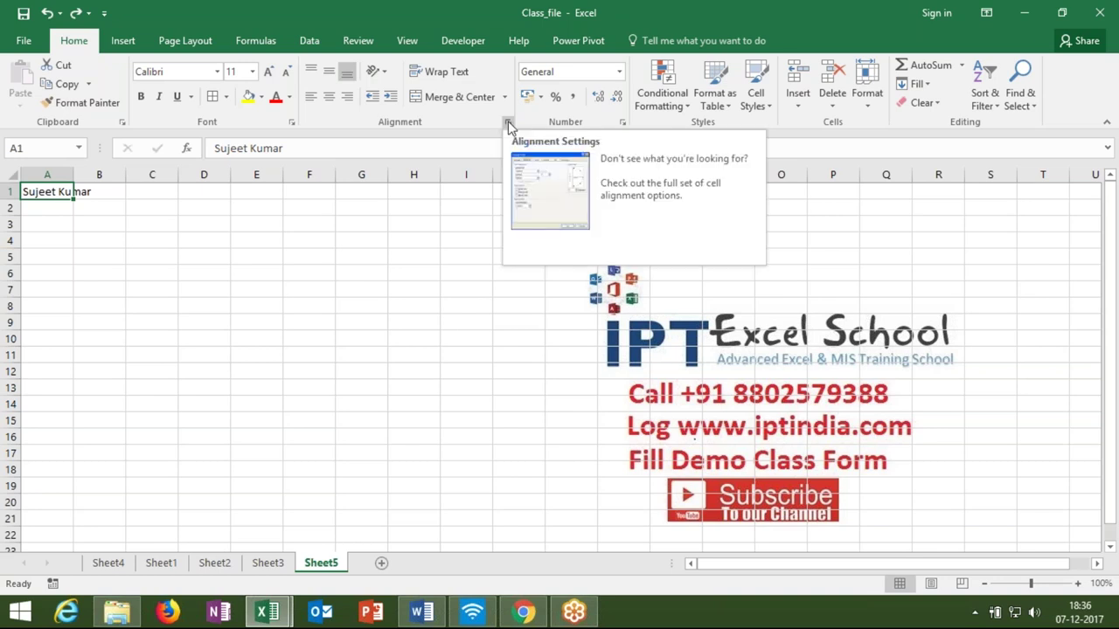
Step: Turn on Shrink to fit for A1 in the Format Cells alignment settings
left_click(506, 124)
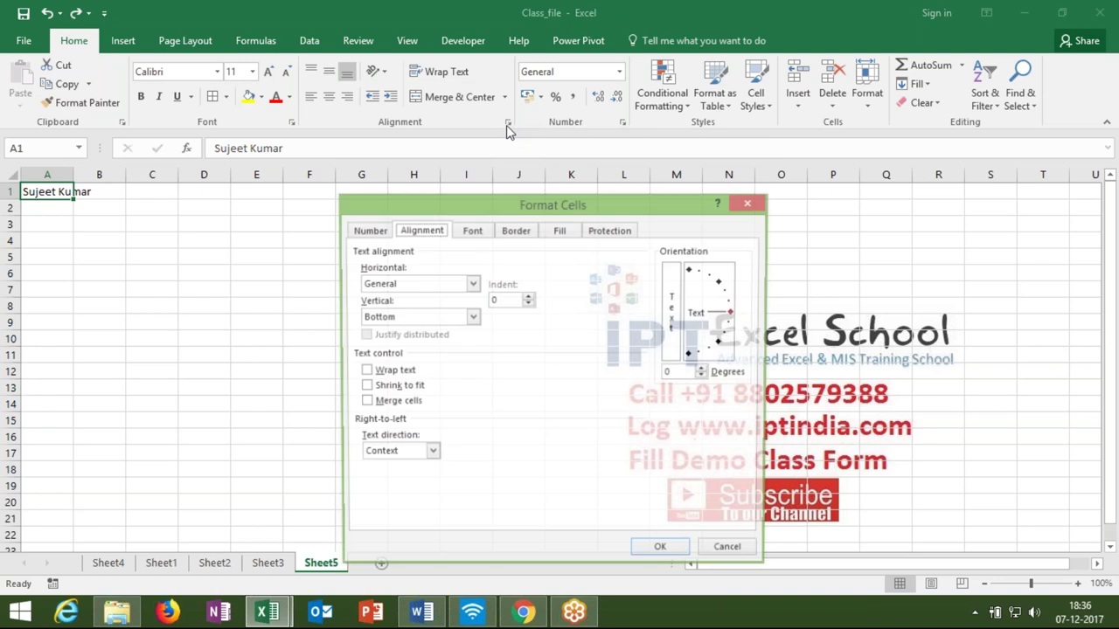
left_click(403, 390)
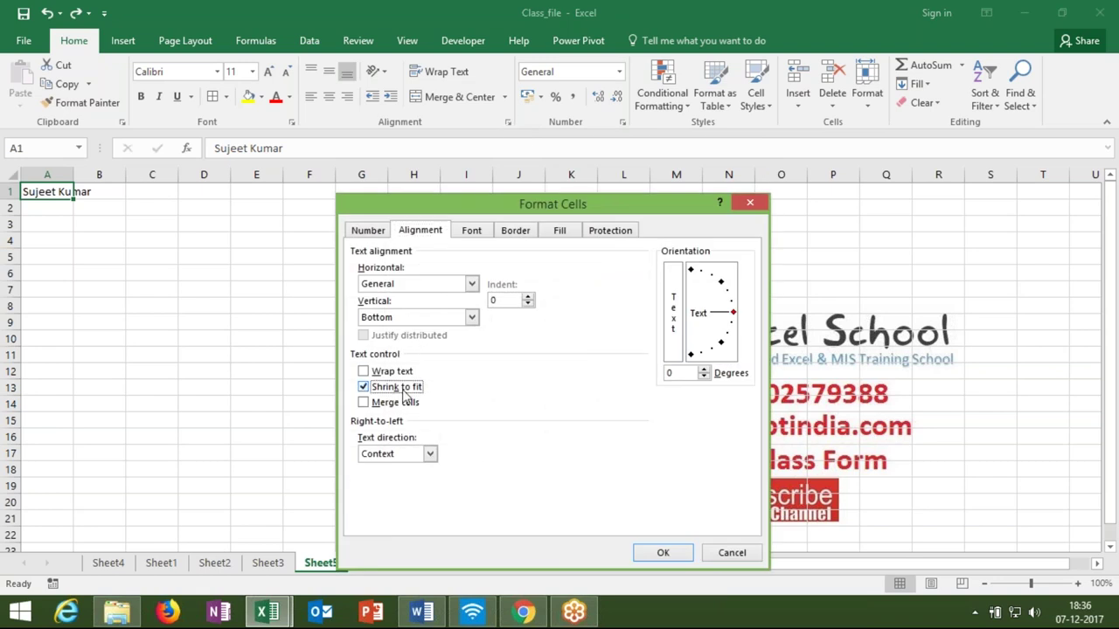
left_click(661, 554)
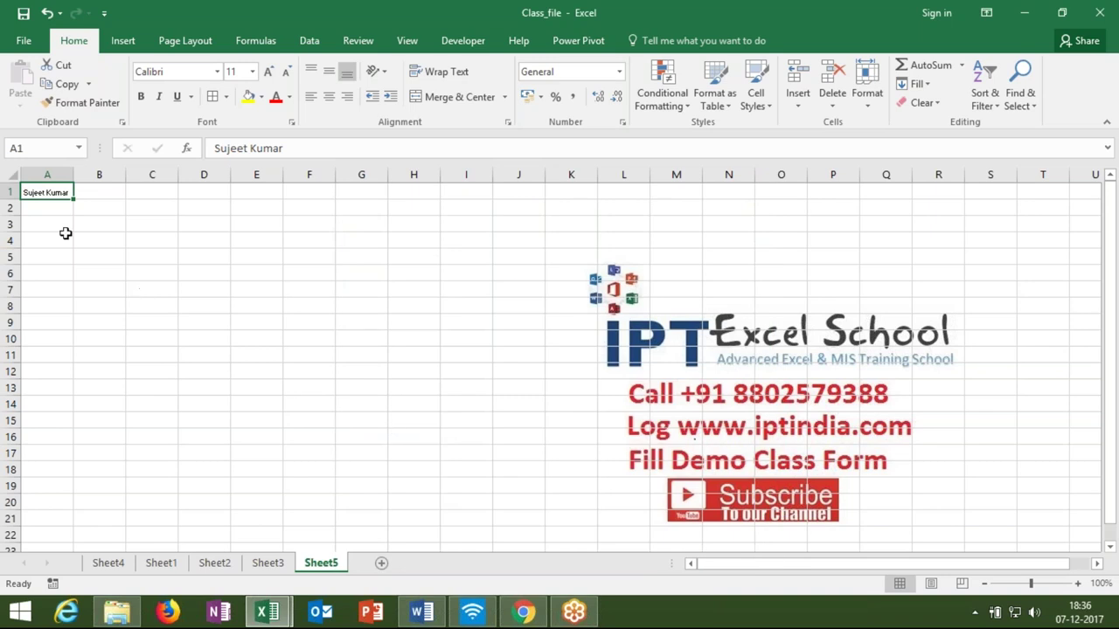
Step: Widen column A to show the name at full size, then narrow it back
left_click(66, 234)
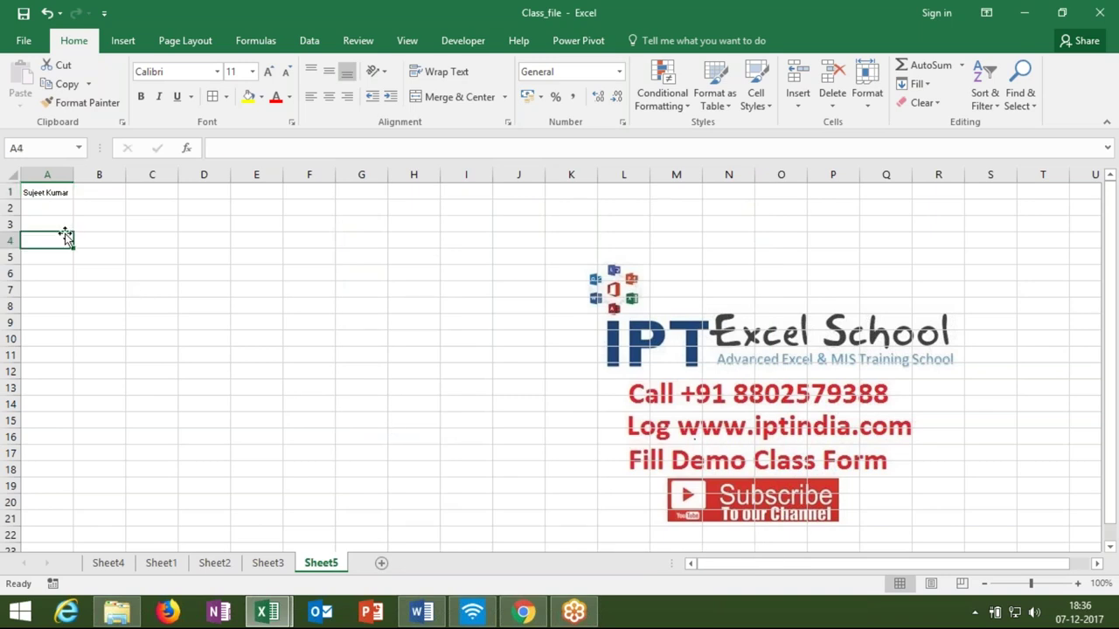
left_click_drag(74, 174, 84, 177)
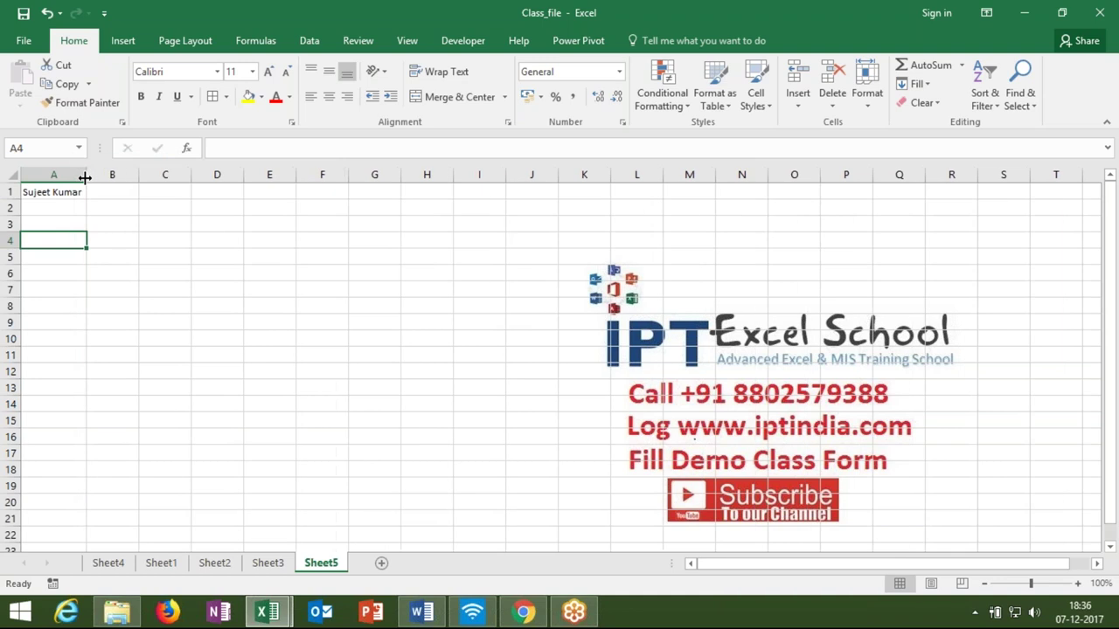
left_click(53, 192)
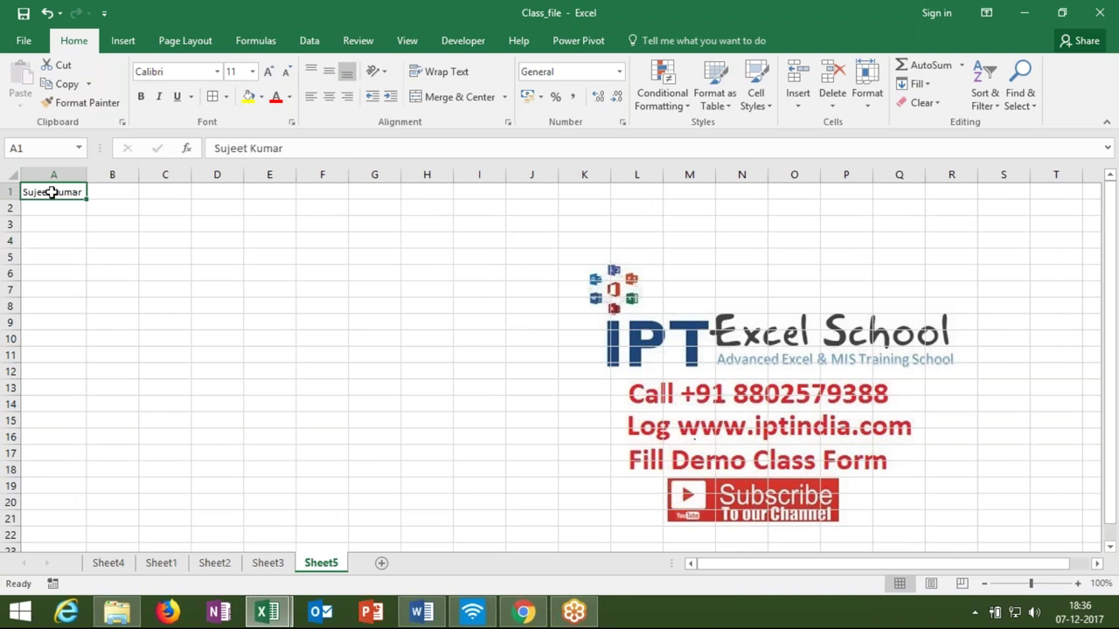
left_click_drag(86, 177, 221, 178)
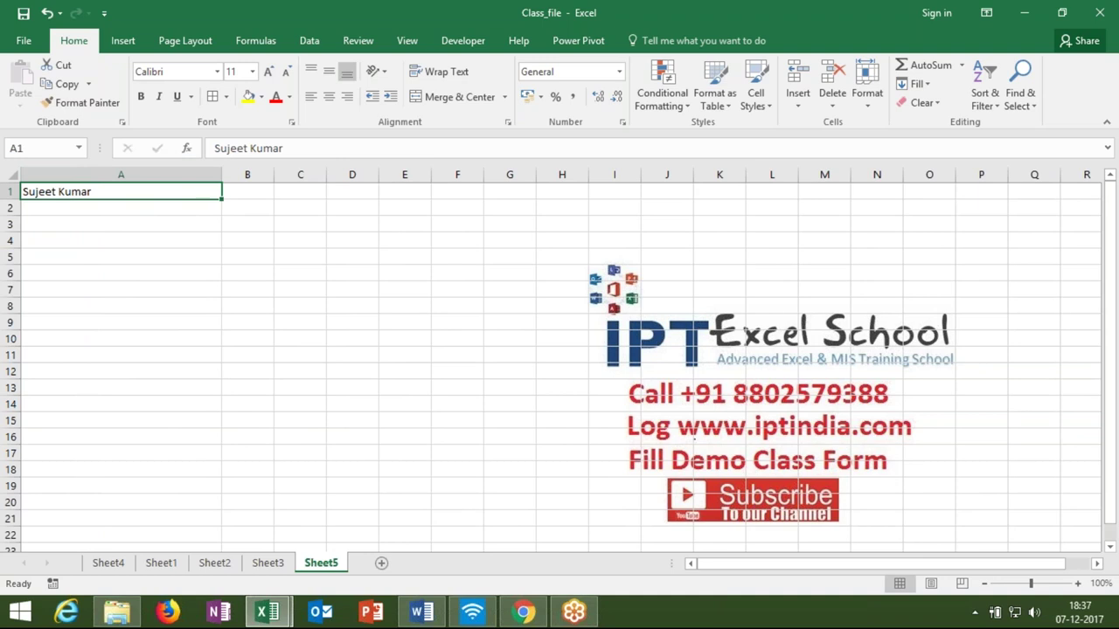
left_click_drag(221, 178, 90, 189)
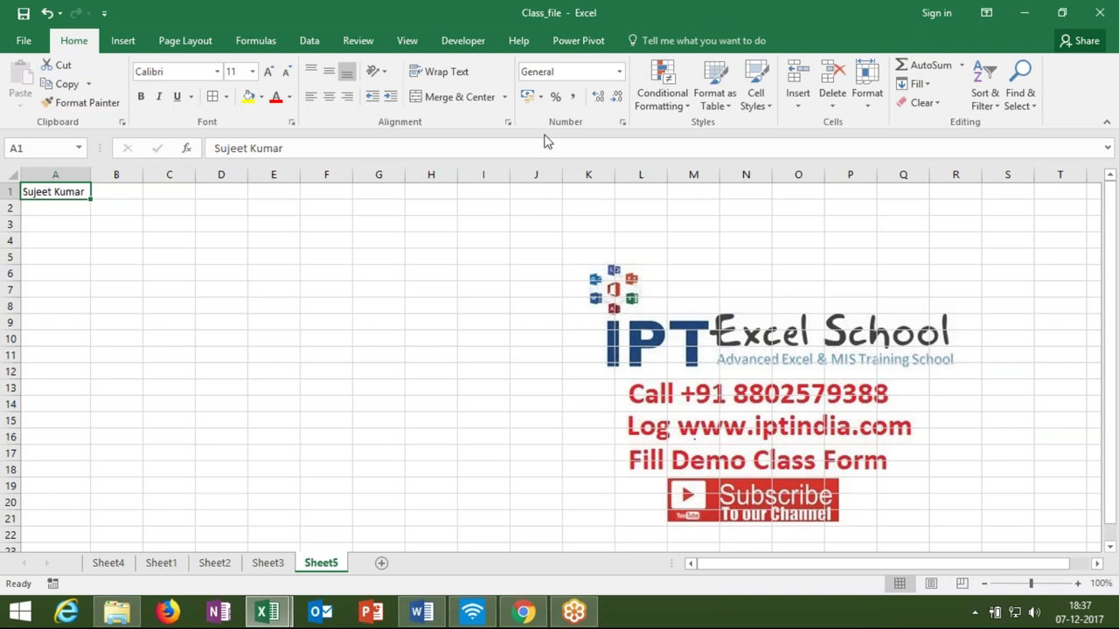
Step: Confirm Shrink to fit is still set on A1, then select D4
left_click(507, 121)
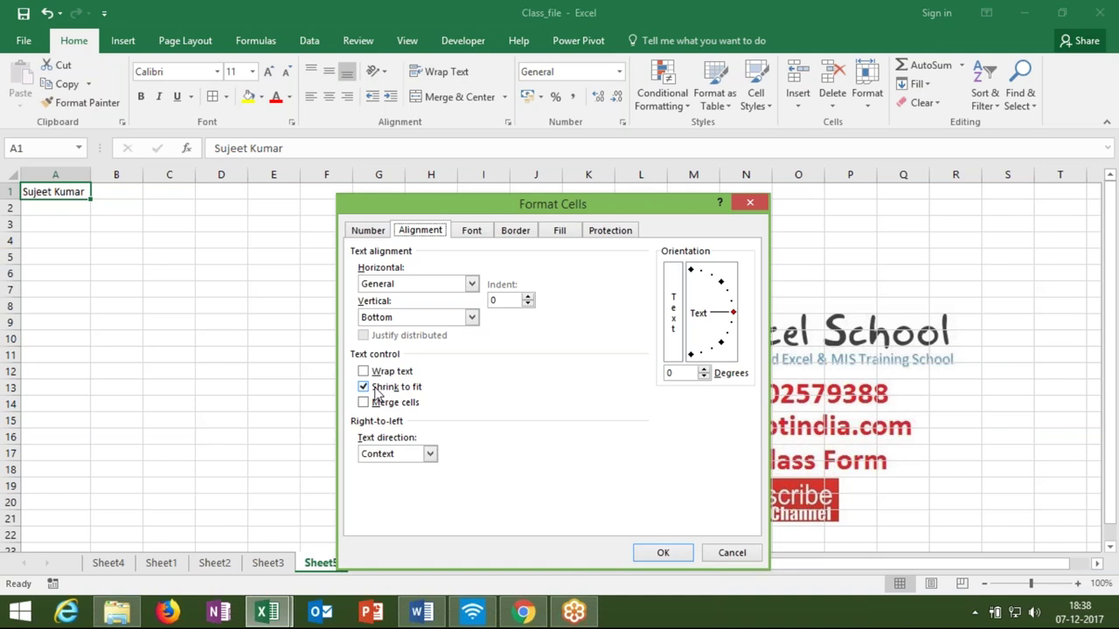
key("Return")
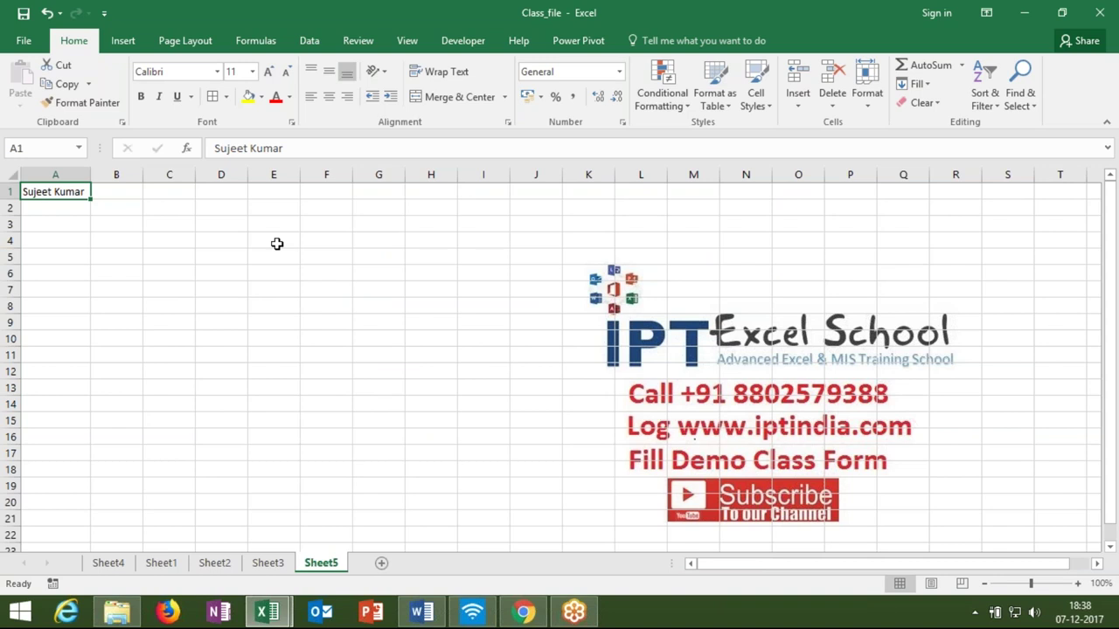
left_click(232, 242)
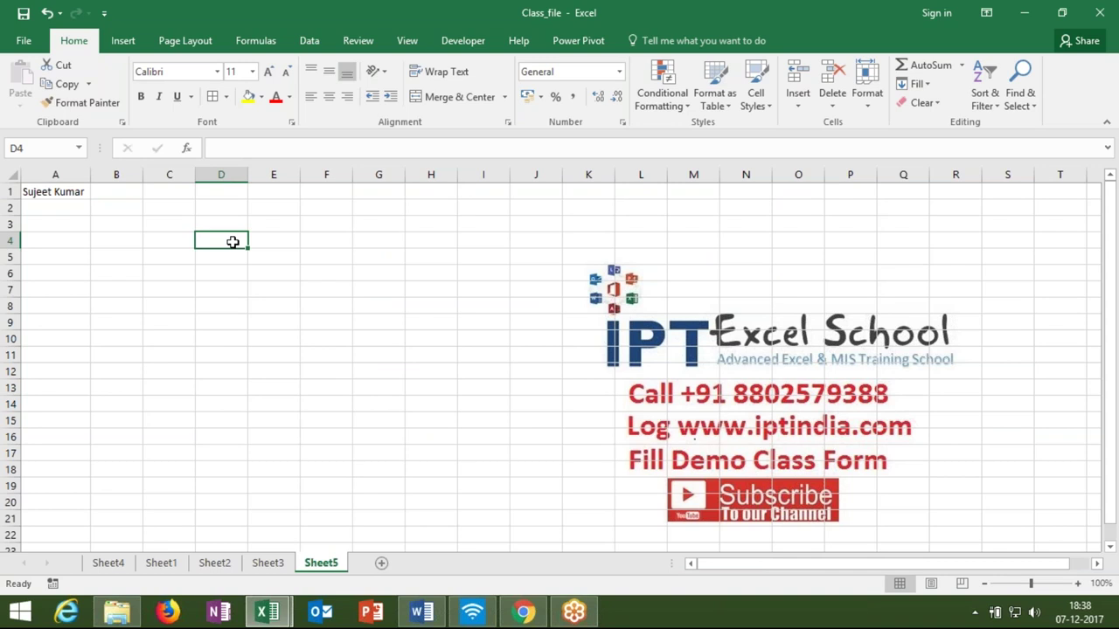
Step: Apply the Time number format to cell C2 on Sheet5 after browsing the other categories
left_click(167, 202)
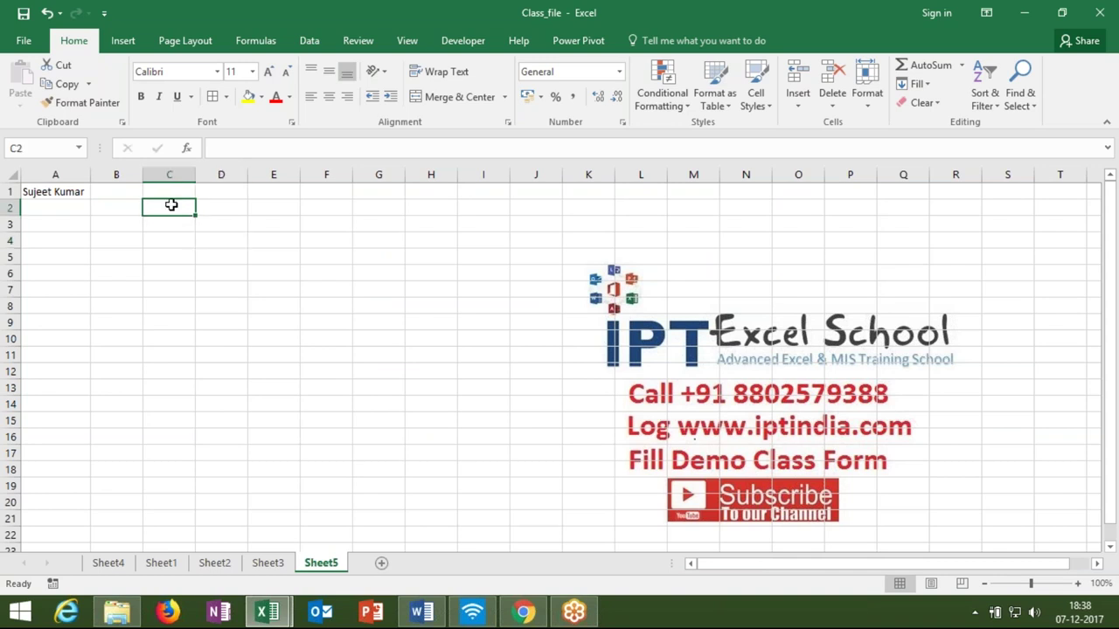
left_click(620, 122)
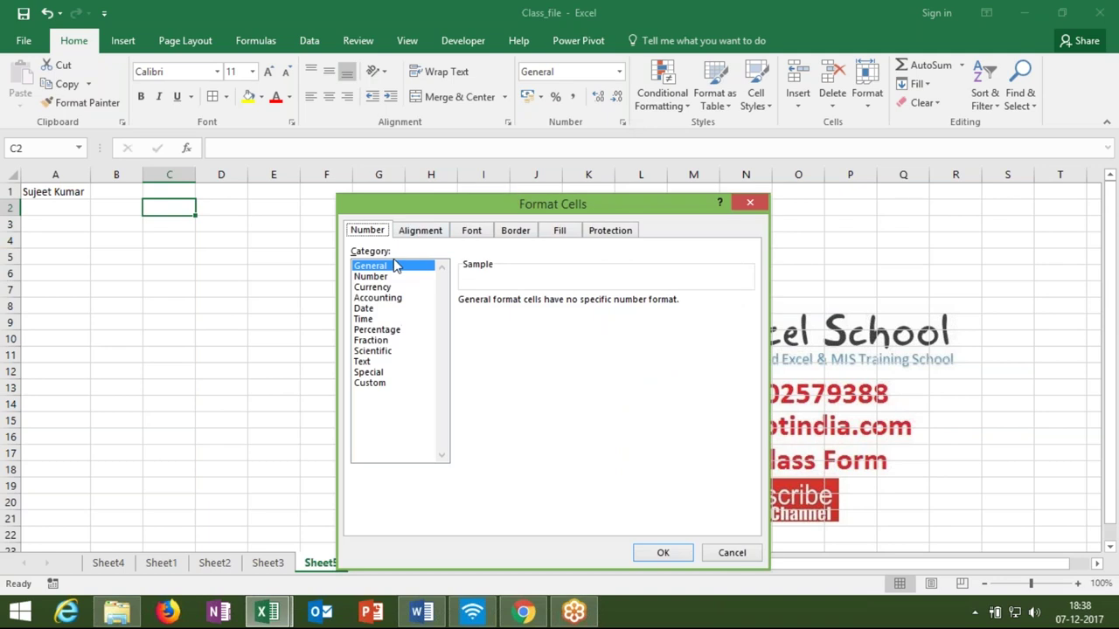
left_click(395, 276)
left_click(385, 287)
left_click(381, 297)
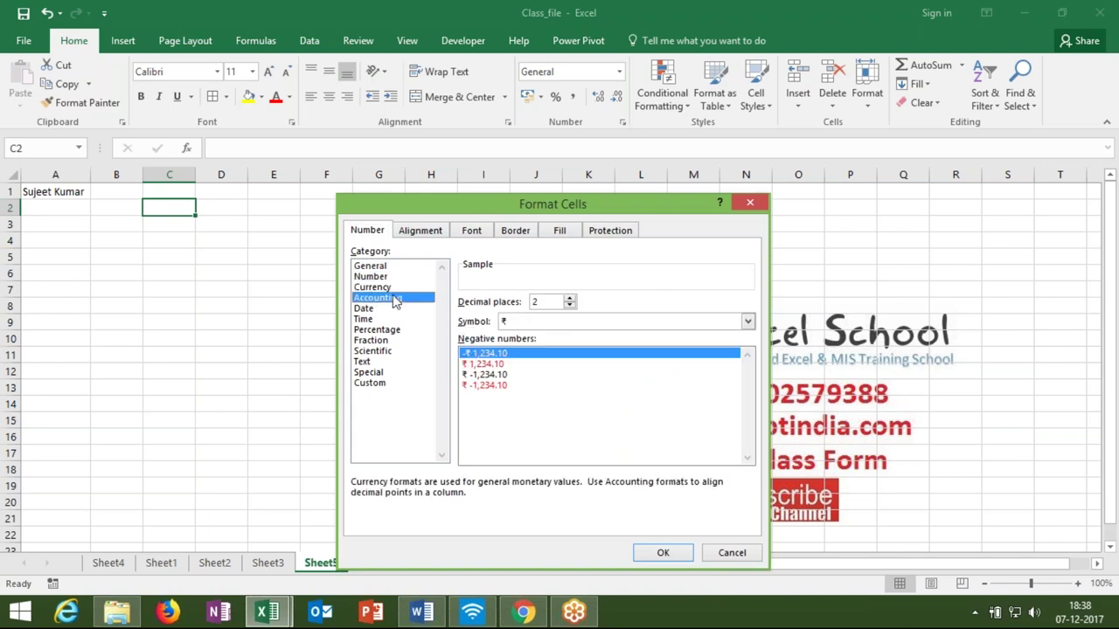
left_click(383, 309)
left_click(363, 319)
key("Return")
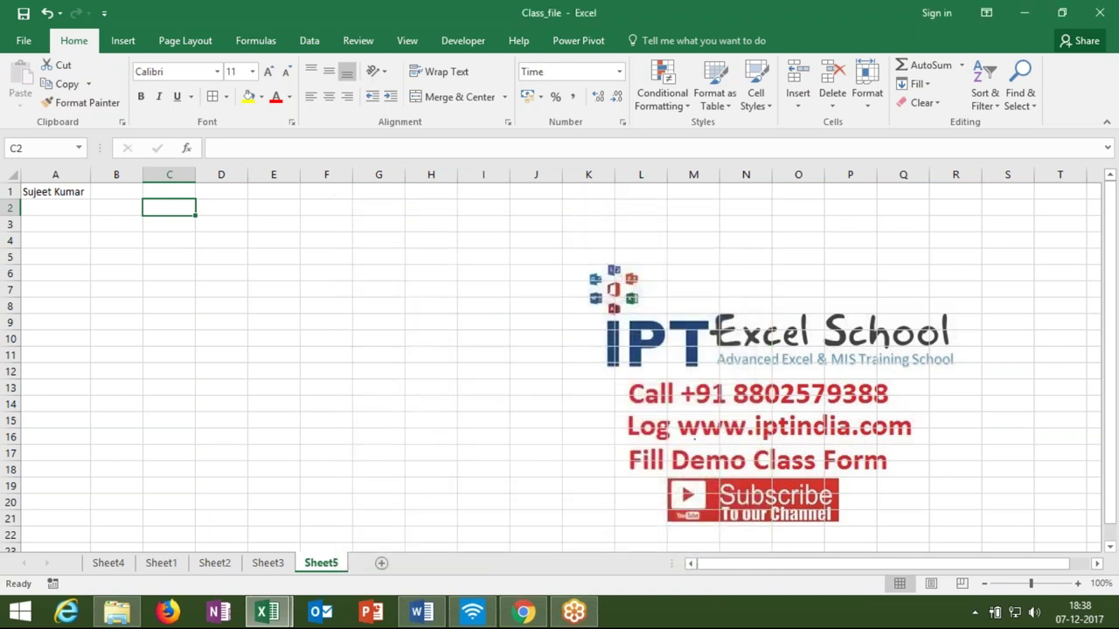
Step: Review the Custom format codes in Format Cells, then close the dialog unchanged
left_click(622, 122)
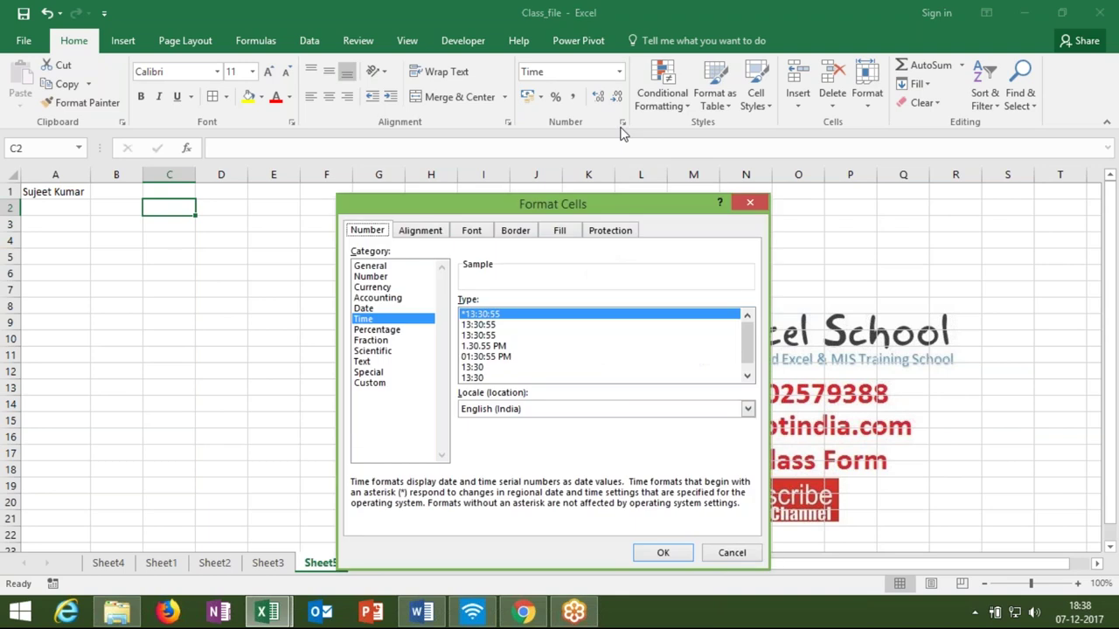
left_click(382, 384)
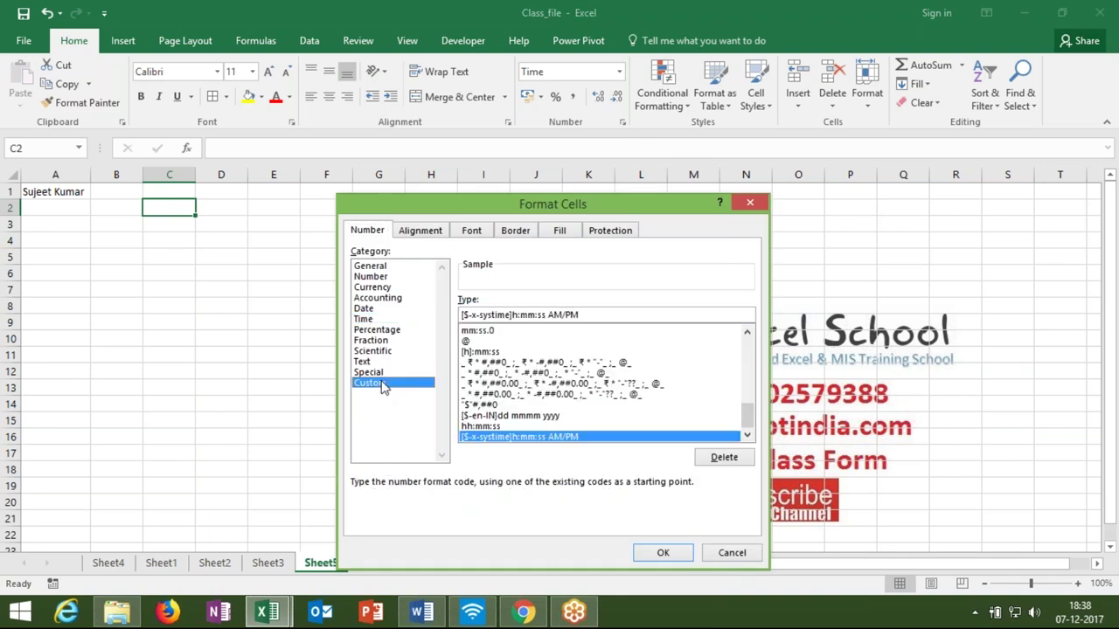
left_click(750, 356)
left_click(750, 356)
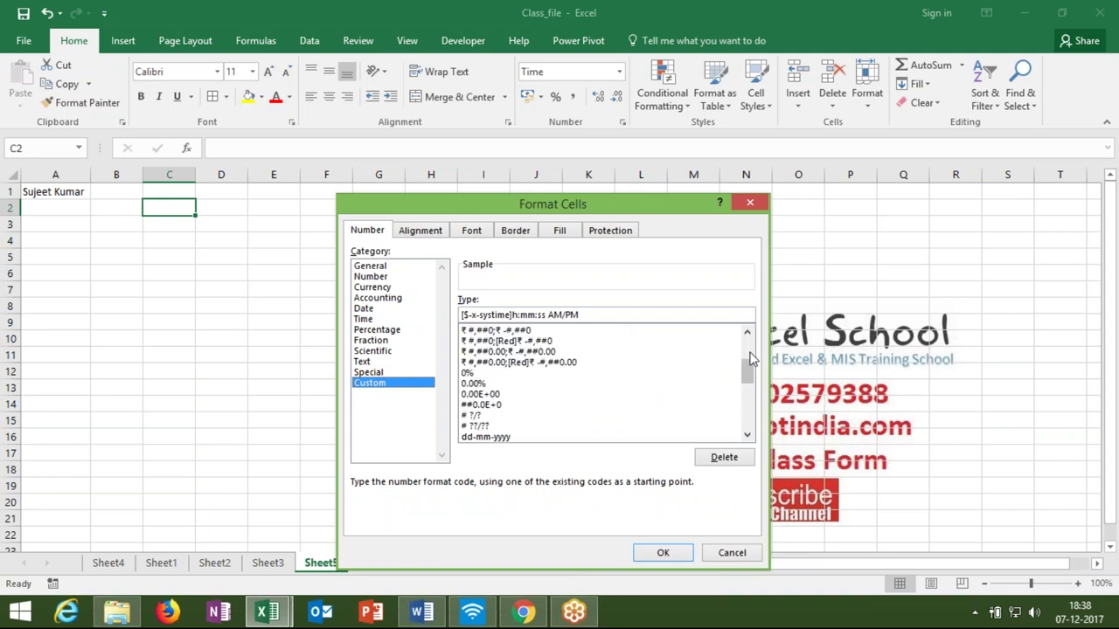
left_click(750, 357)
left_click(746, 384)
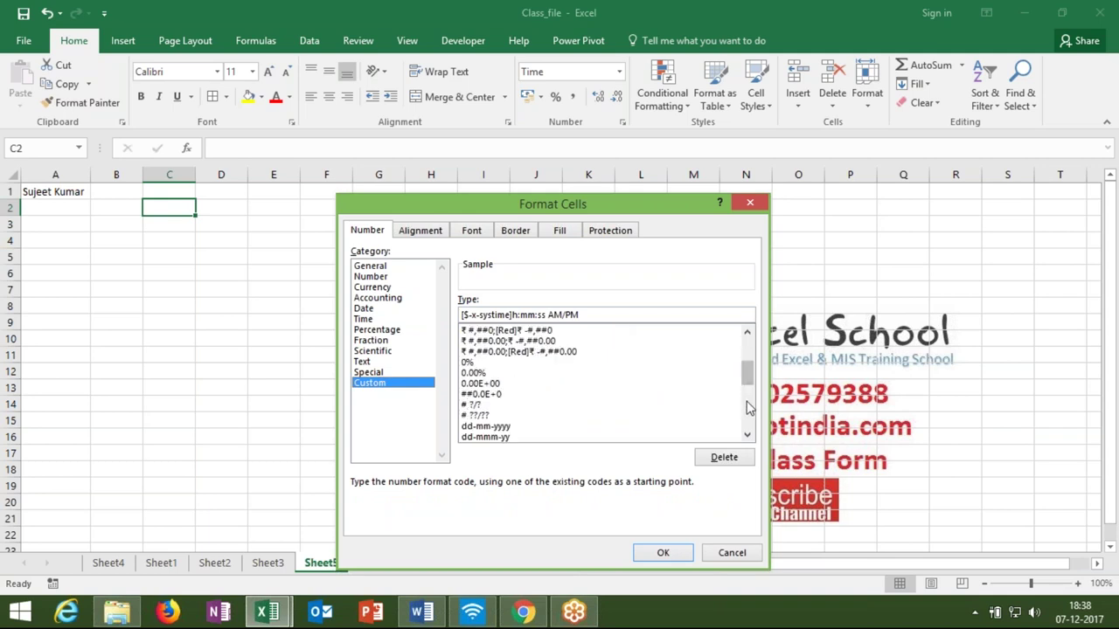
left_click(748, 407)
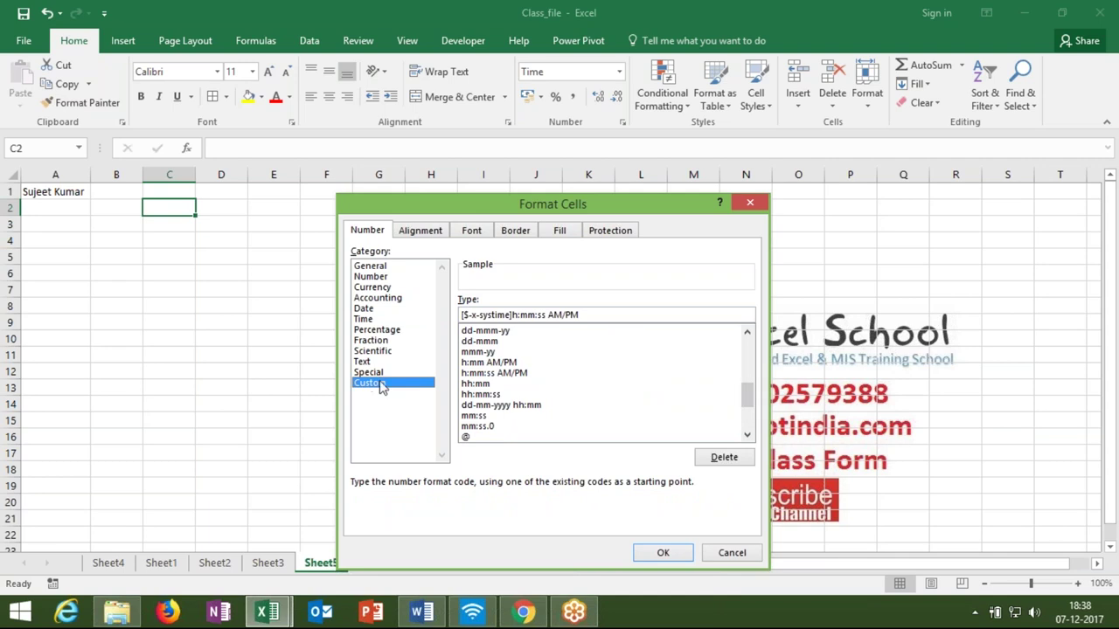
key("Escape")
left_click(523, 611)
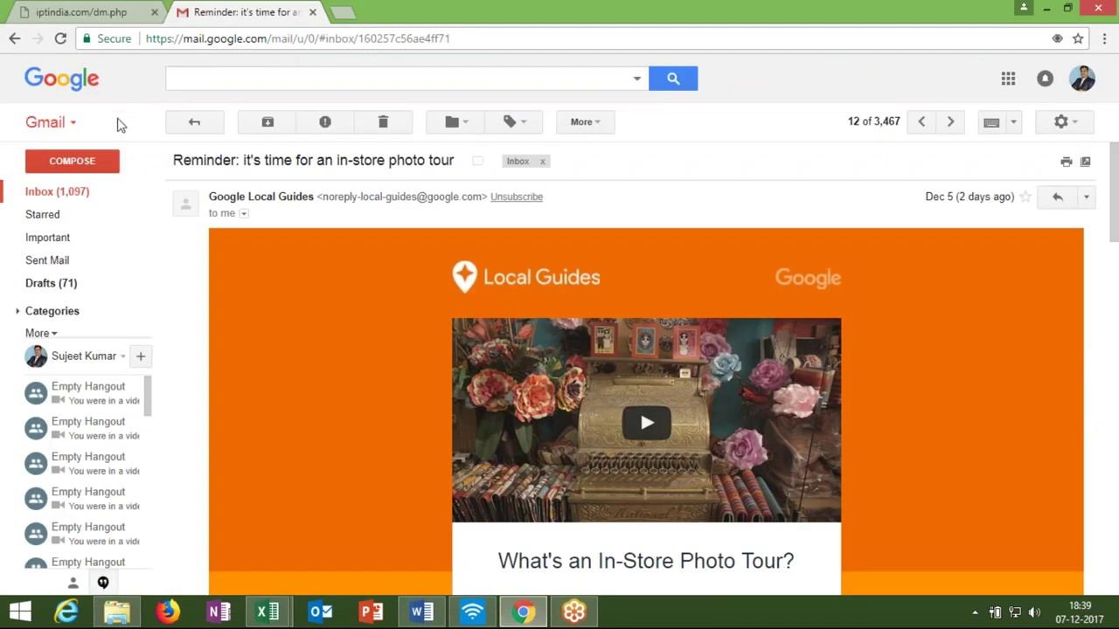
Step: Start a new Gmail message from the Inbox, then load google.com in a new tab
left_click(88, 194)
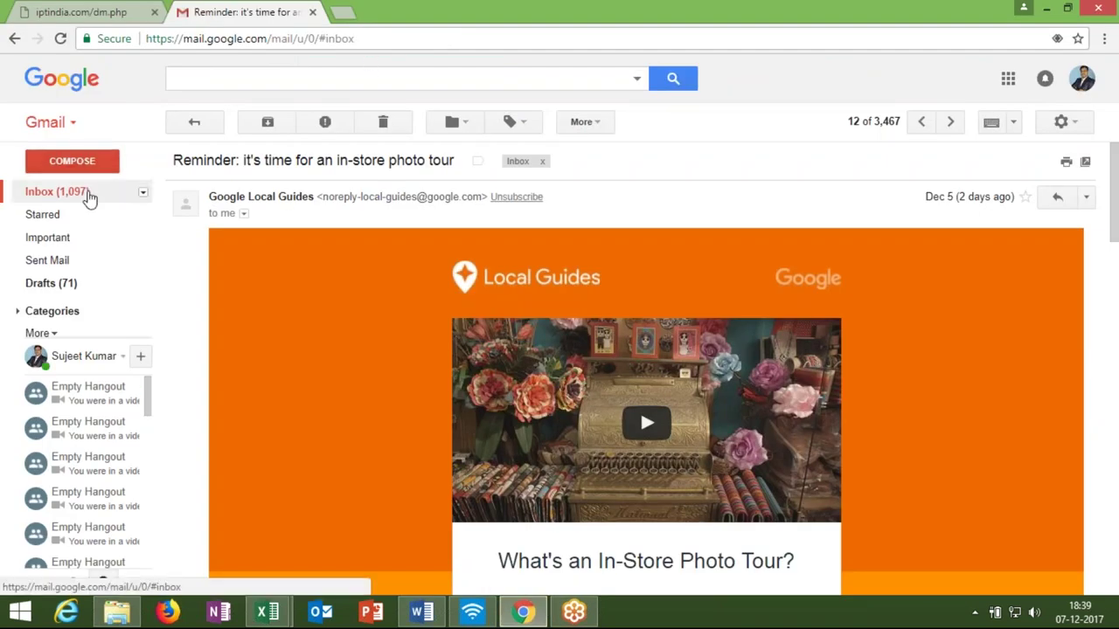
left_click(61, 161)
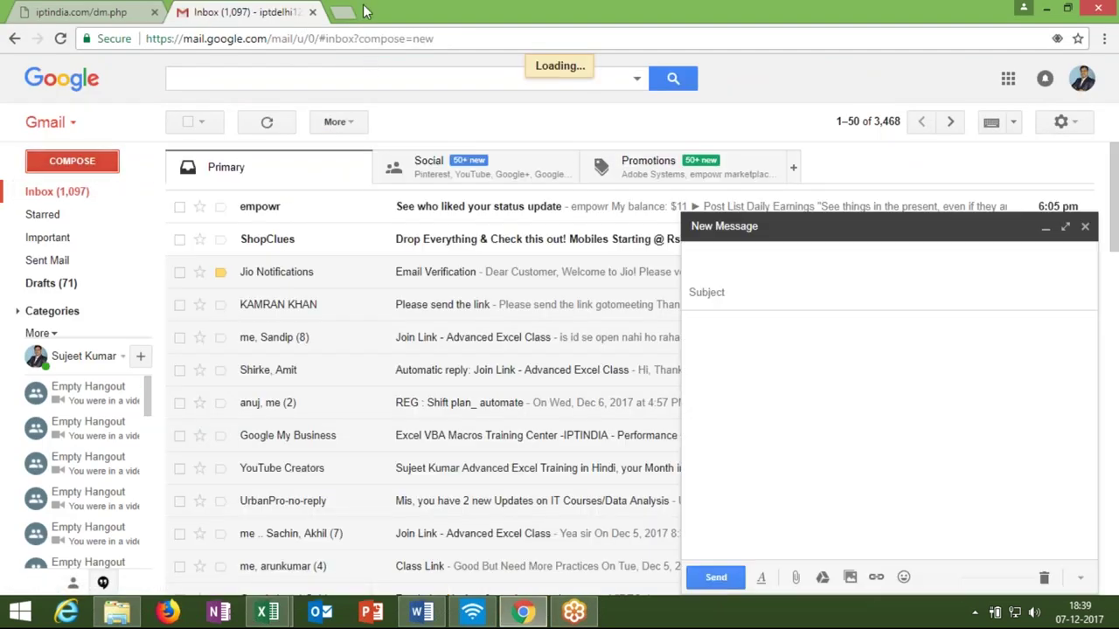
left_click(345, 12)
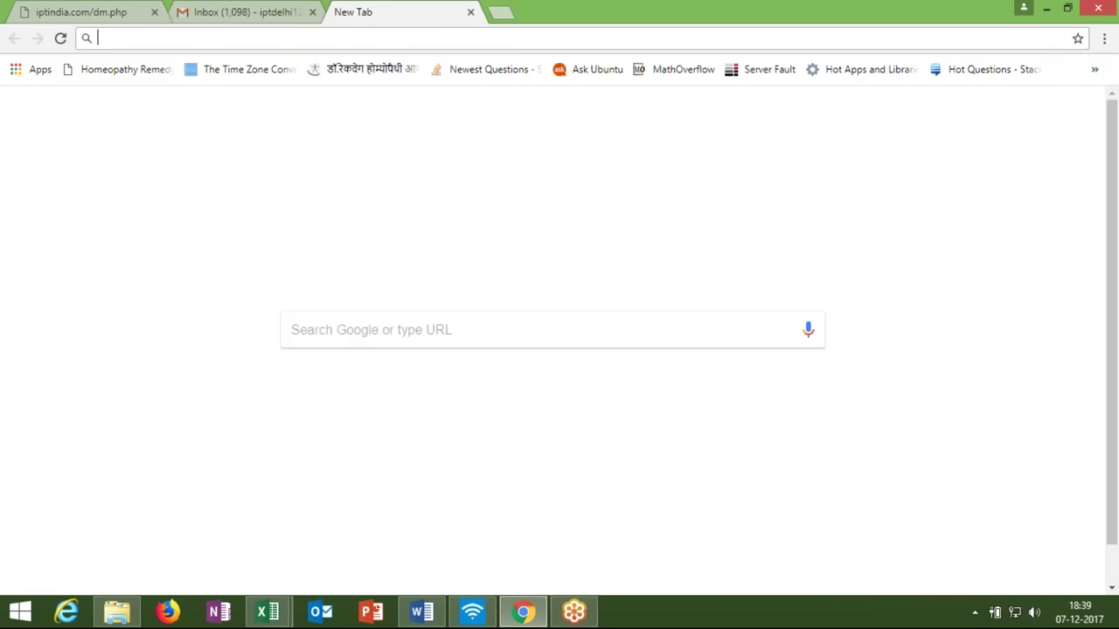
type("g")
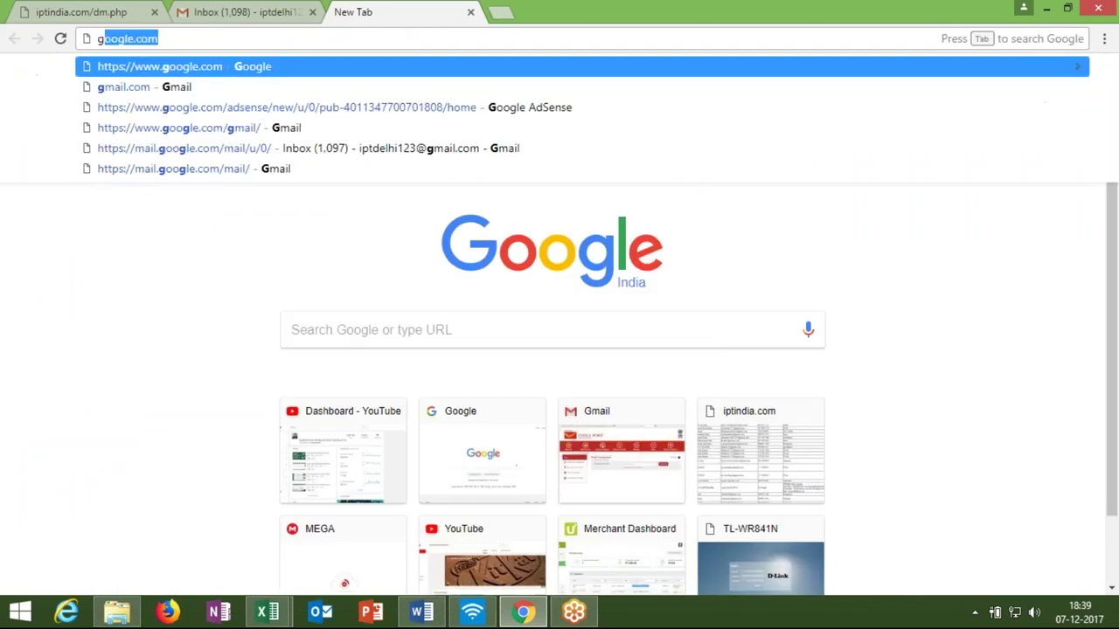
type("g")
key("BackSpace")
type("oogle.com")
key("Return")
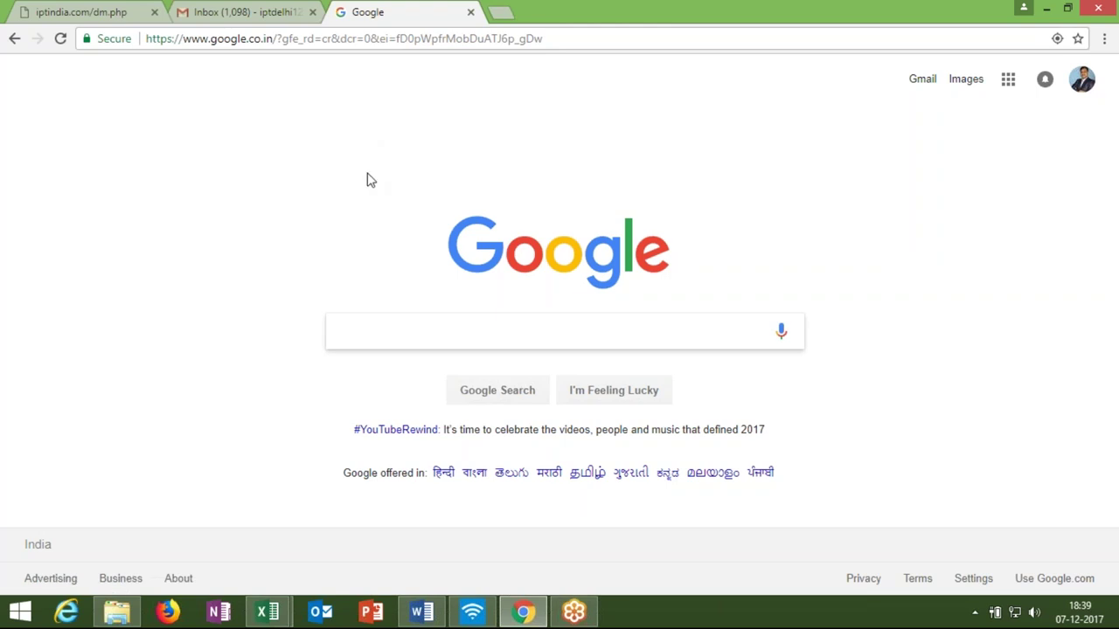
Step: Search Google for 'custom formatting in excel' and open the 'Create or delete a custom number format' article
type("custom ")
type("formatting")
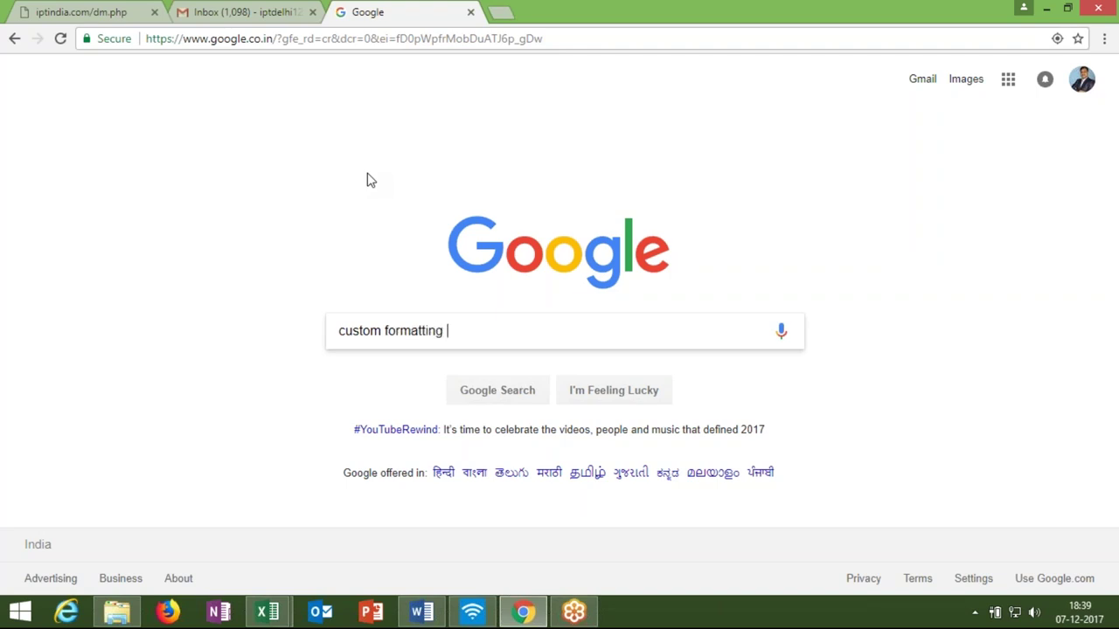
type(" in exce")
type("l")
key("Return")
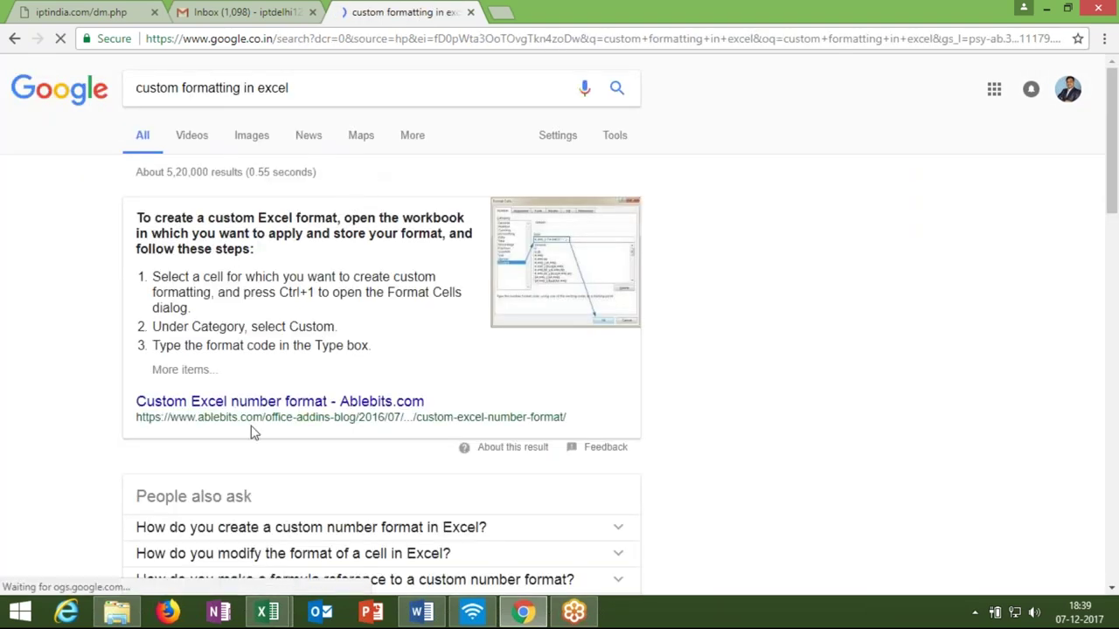
scroll(254, 432, "down", 2)
left_click(348, 465)
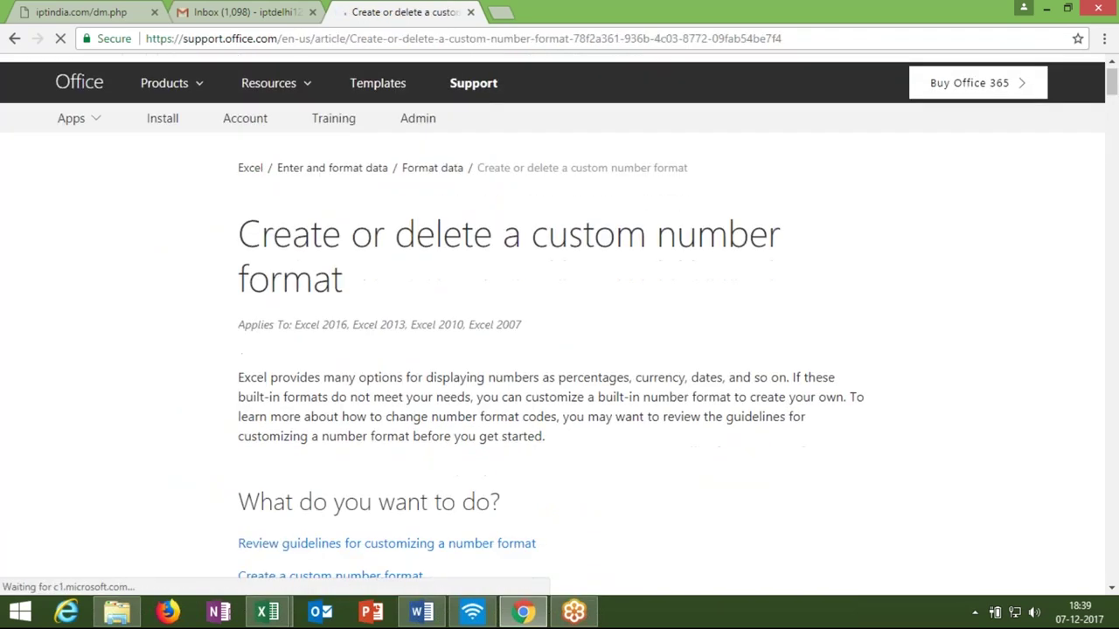
Step: Read down the article and select its full web address
scroll(559, 324, "down", 5)
scroll(560, 323, "down", 10)
scroll(560, 323, "down", 2)
scroll(560, 323, "down", 3)
scroll(559, 323, "down", 1)
scroll(559, 324, "down", 5)
scroll(560, 323, "down", 5)
scroll(560, 324, "down", 5)
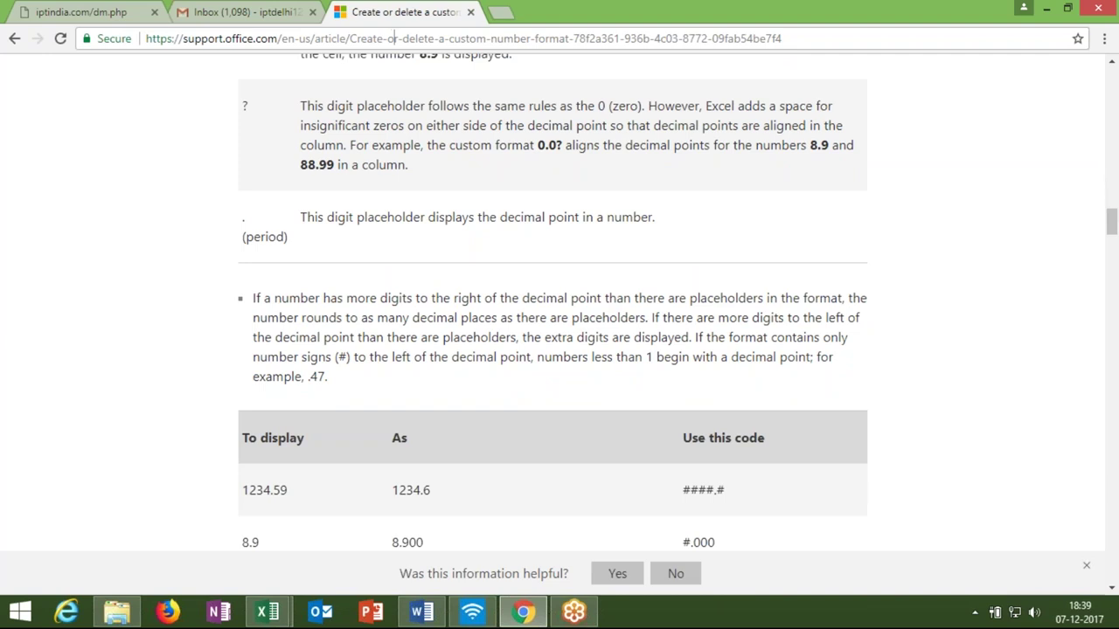
left_click(391, 38)
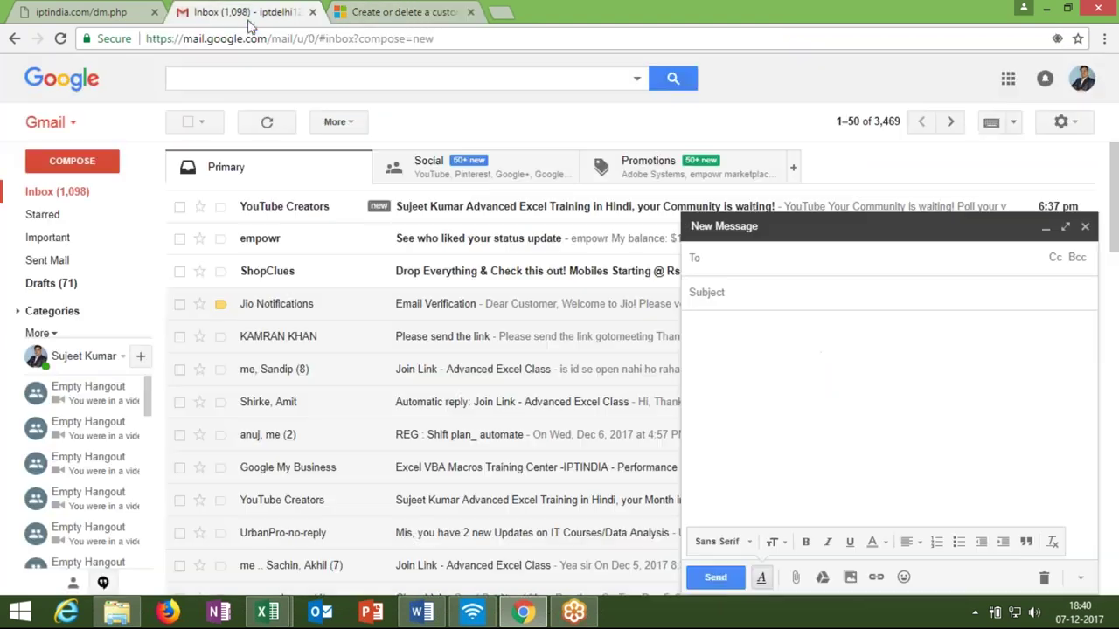
left_click(248, 15)
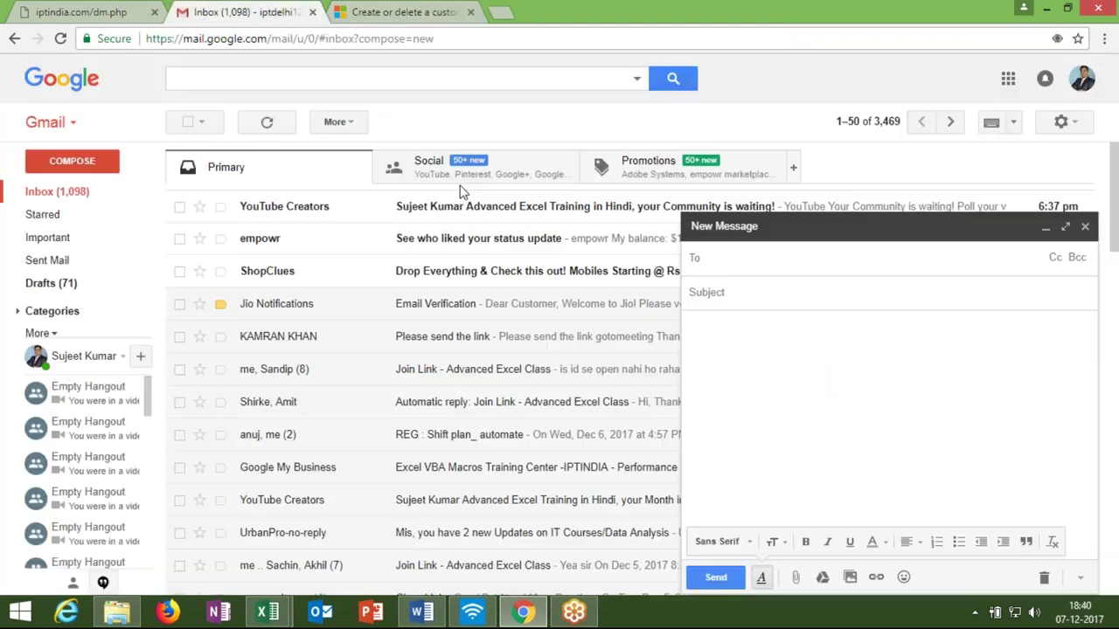
Step: Reply to the sent 'Join Link - Advanced Excel Class' email with the pasted article link, then open 'Class Link'
left_click(102, 263)
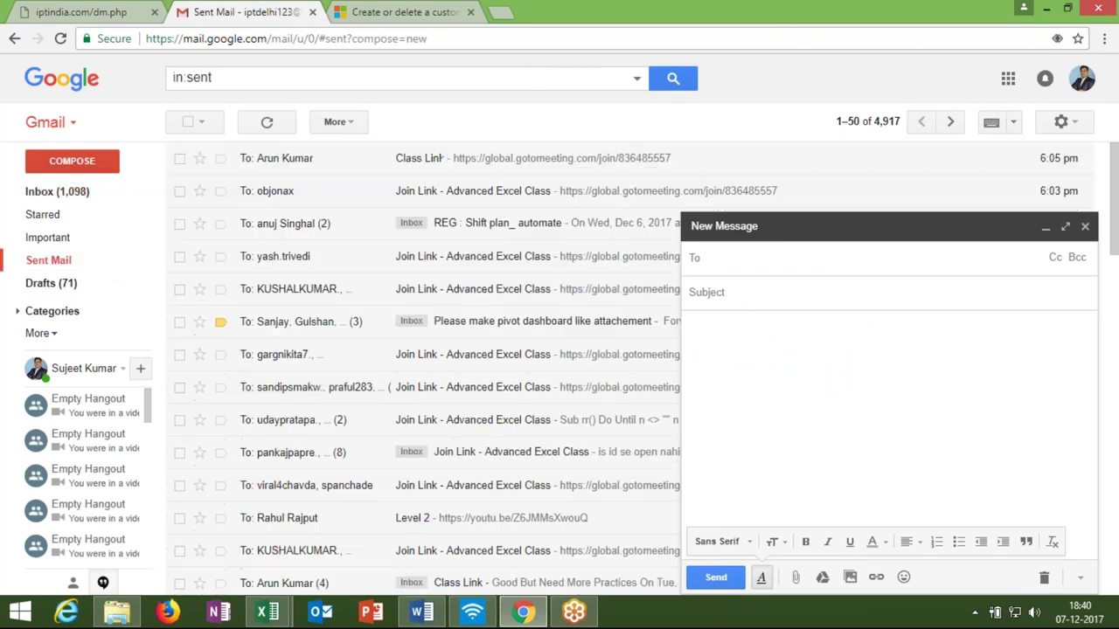
left_click(521, 196)
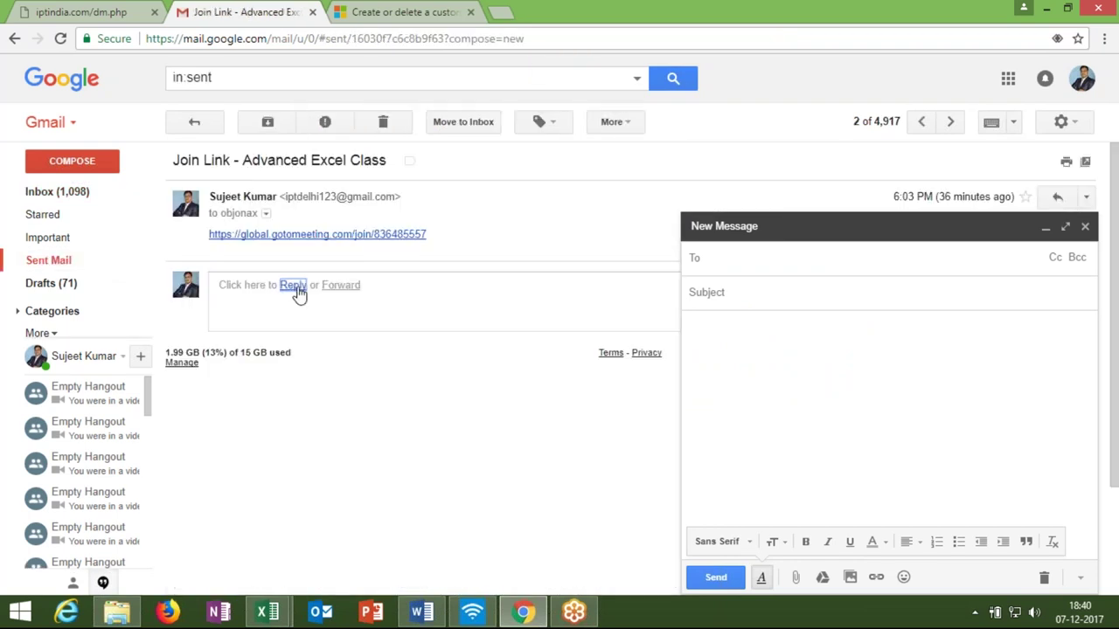
left_click(293, 285)
key("ctrl+v")
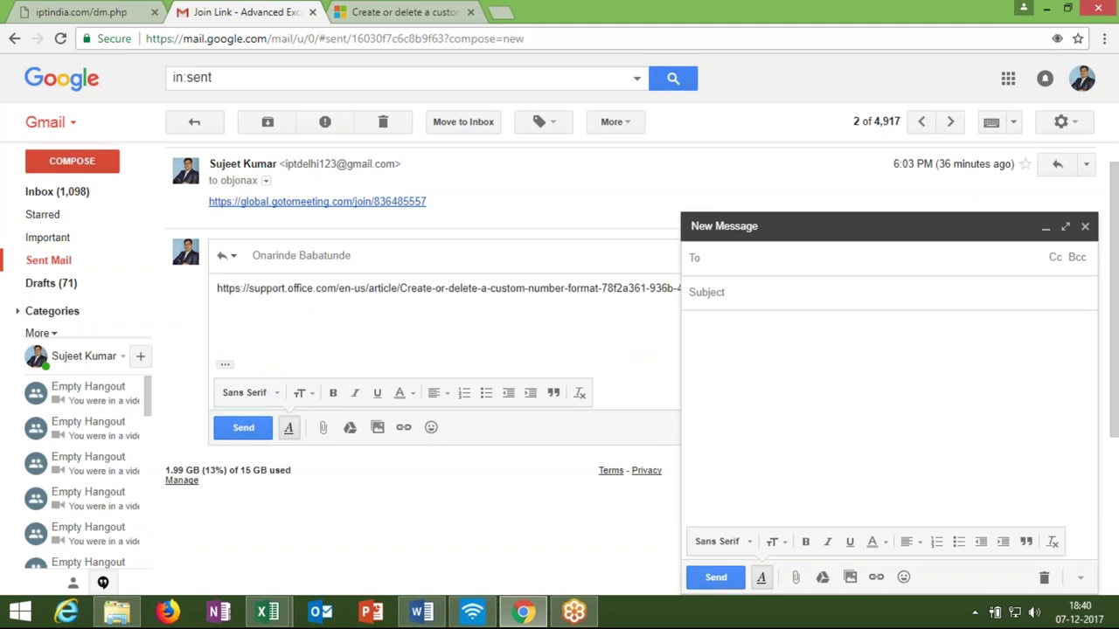
left_click(231, 434)
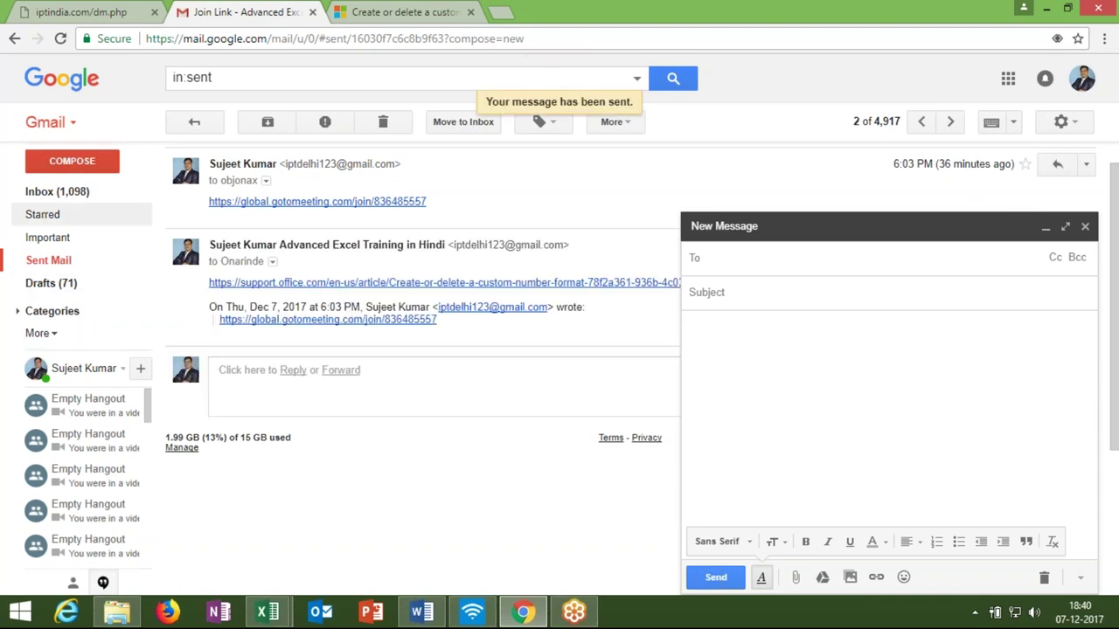
left_click(14, 39)
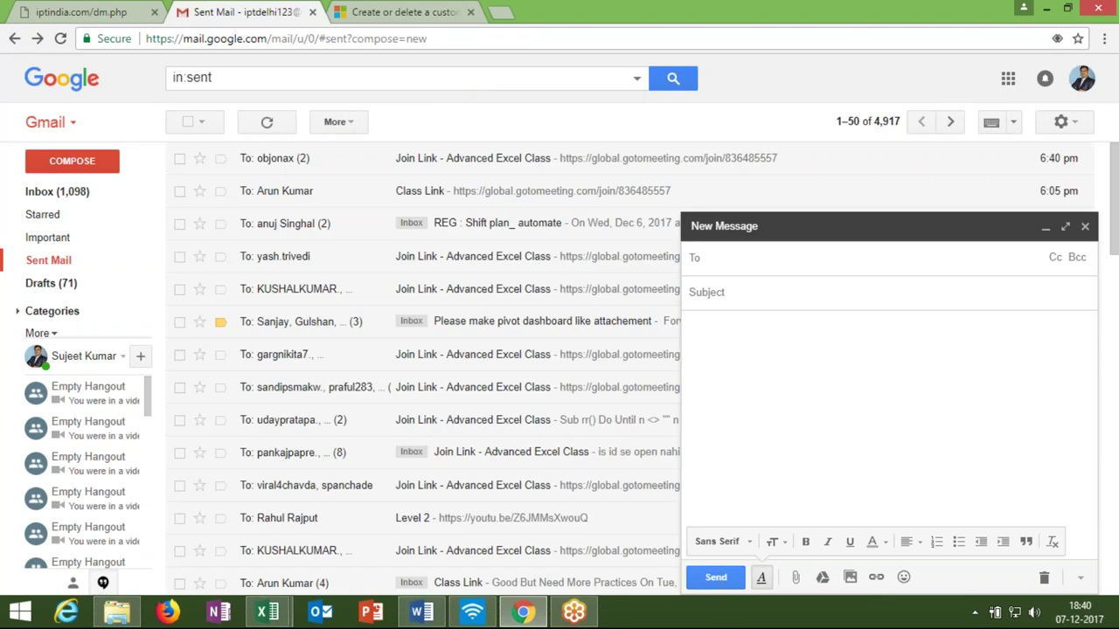
left_click(349, 193)
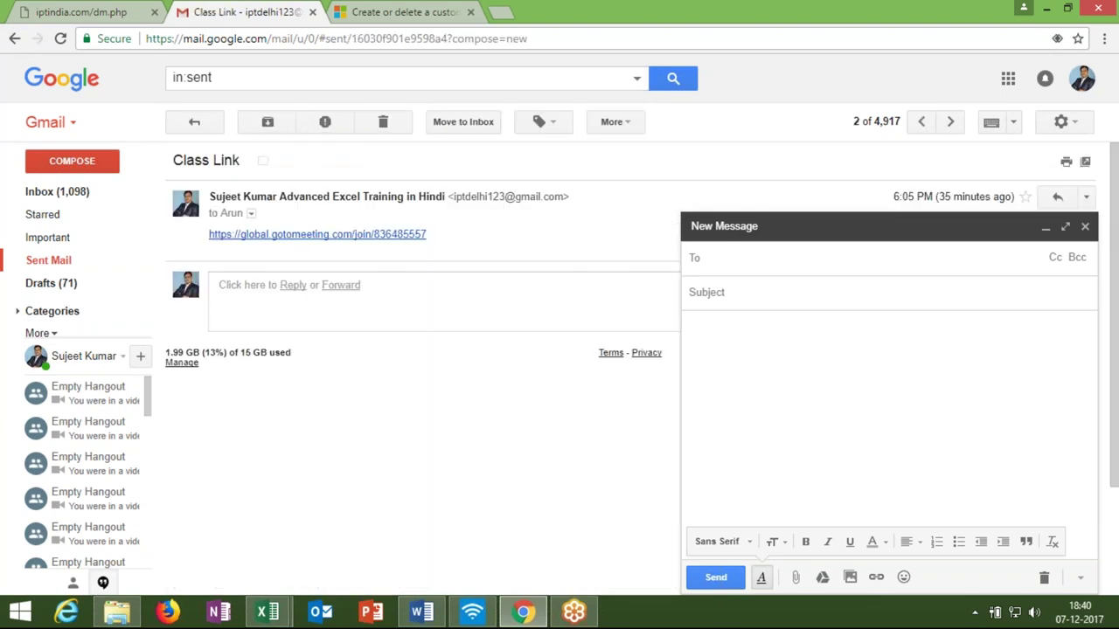